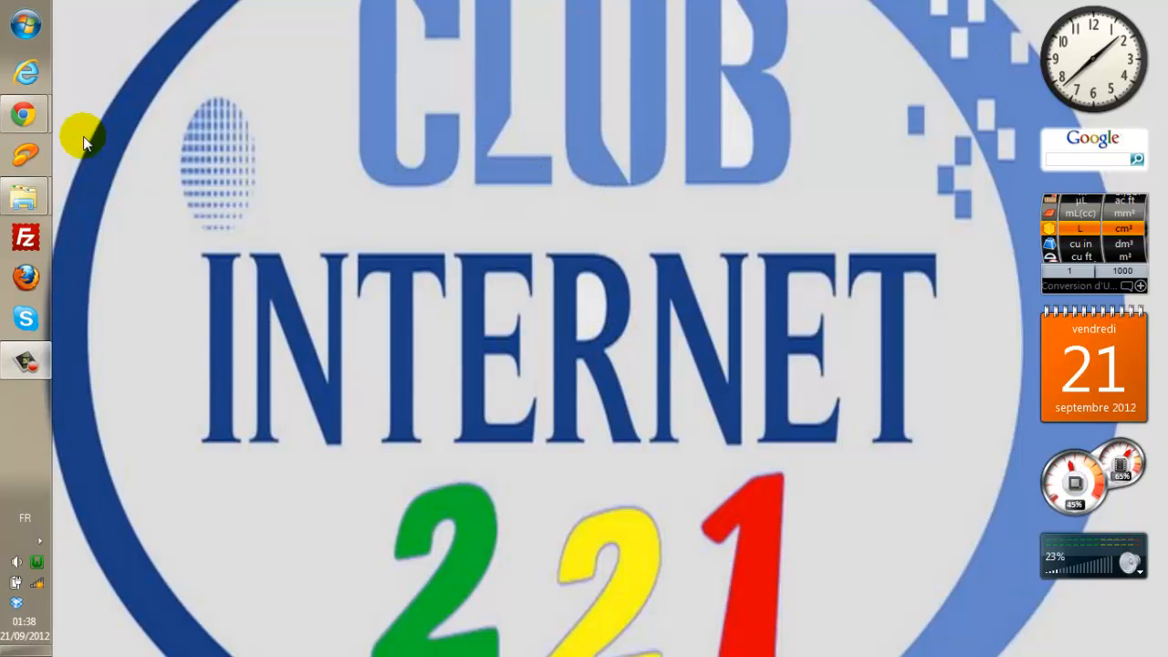
Look through the Inno Setup information, downloads and help pages on jrsoftware.org and its French Wikipedia article.
mouse_move(39, 123)
left_click(156, 224)
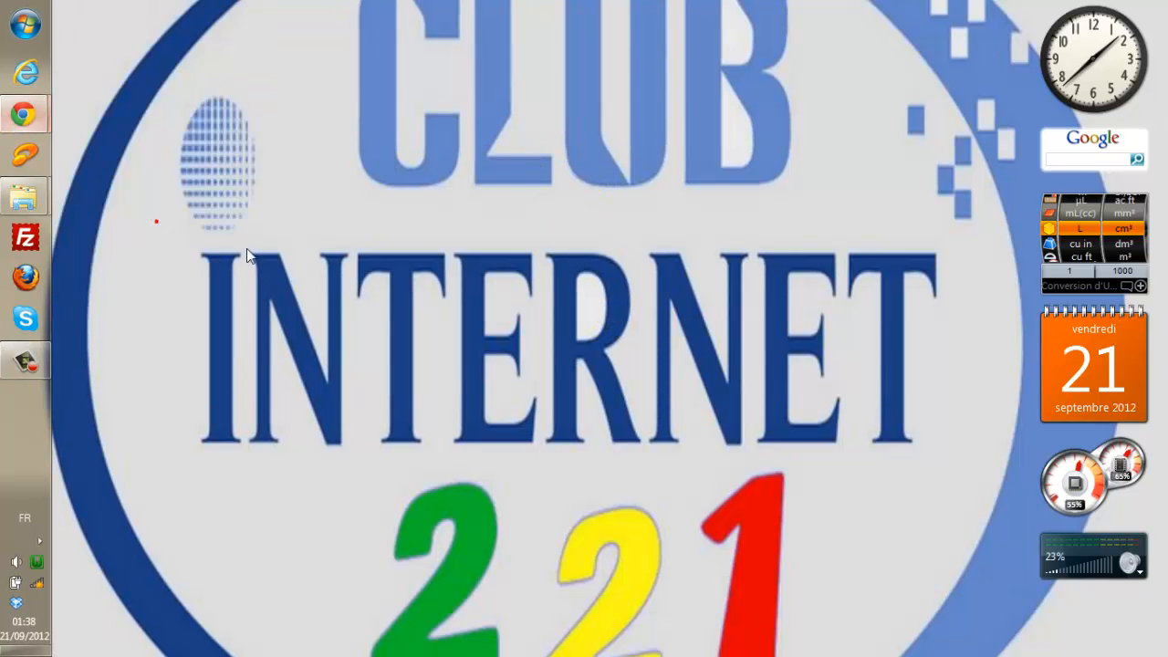
left_click(339, 13)
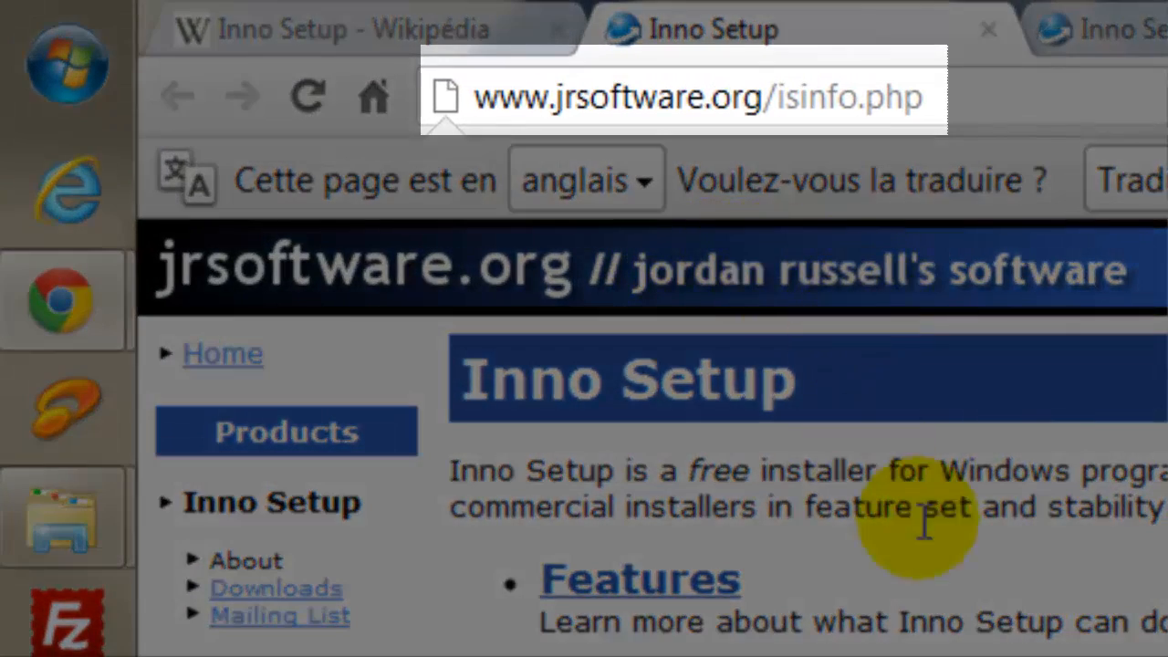
left_click(621, 101)
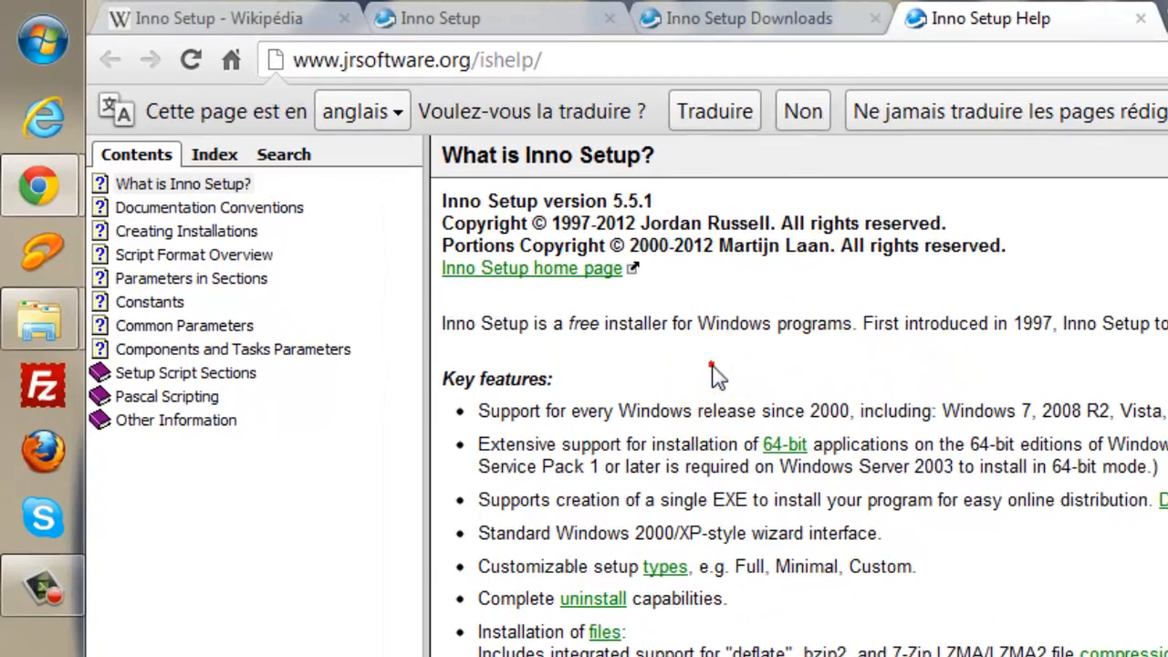
left_click(548, 283)
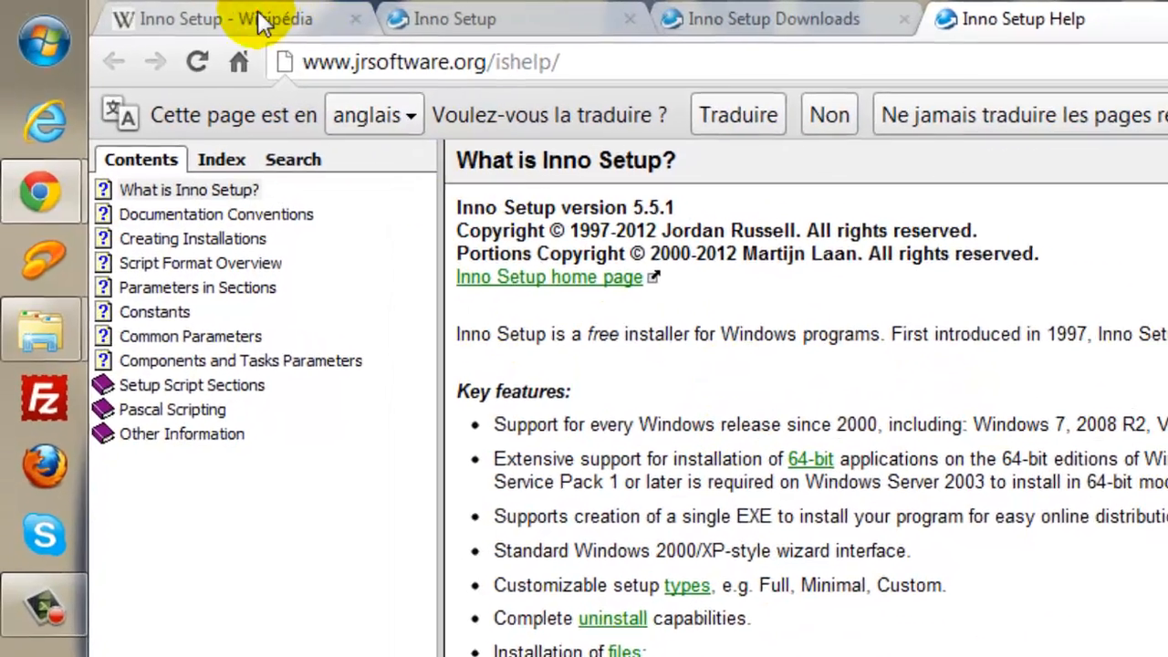
left_click(259, 18)
scroll(597, 529, "up", 6)
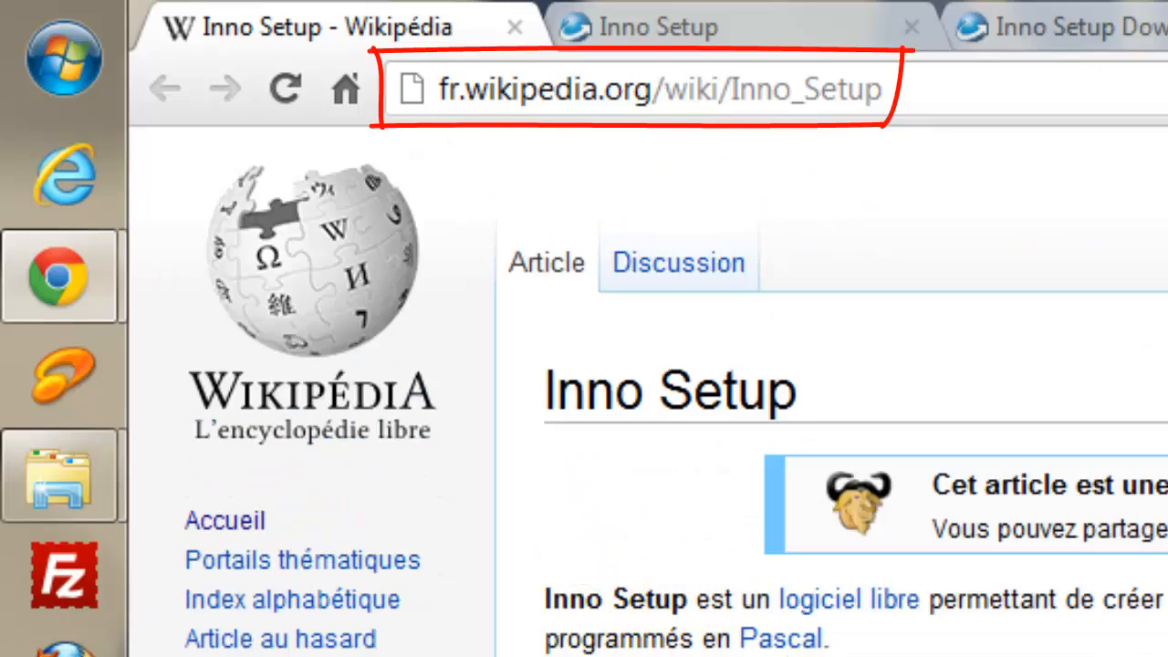
scroll(665, 578, "down", 4)
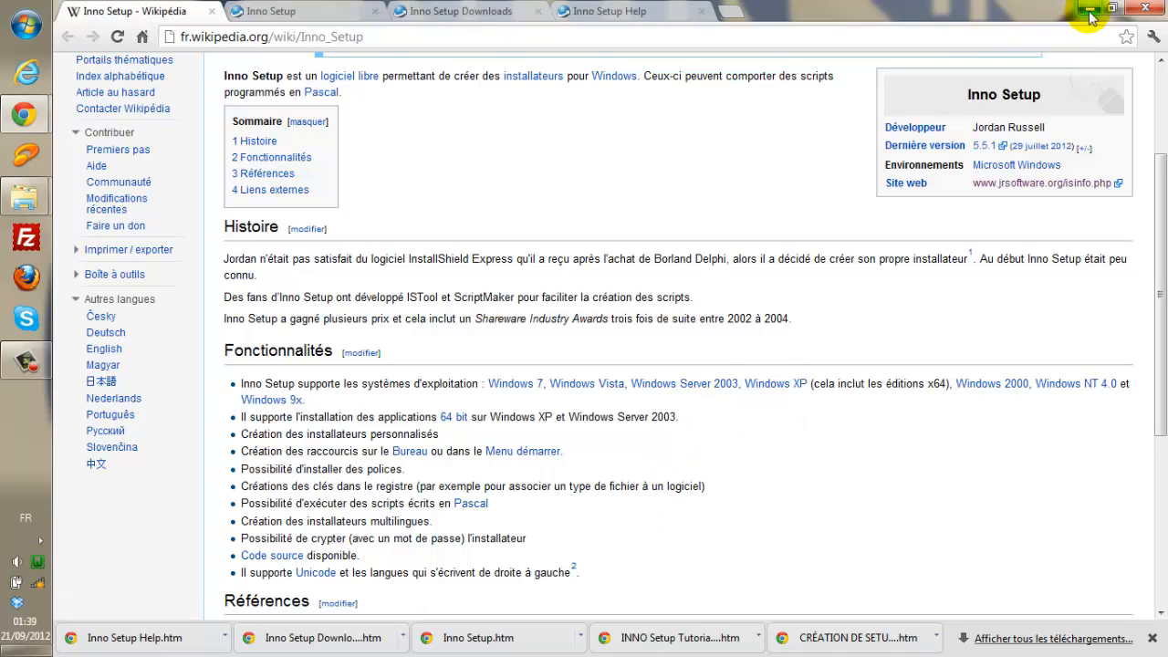
left_click(1142, 9)
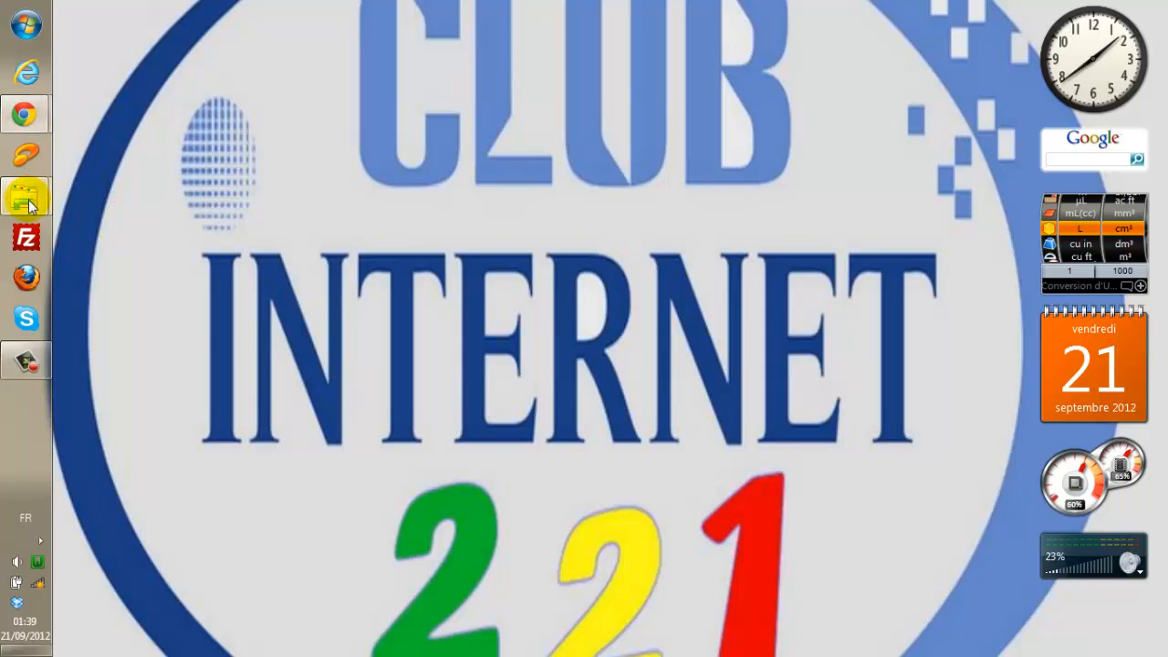
Run the isetup-5.5.1 installer from the Inno Setup 5.5.1 folder with Français as the wizard language.
mouse_move(30, 205)
left_click(115, 240)
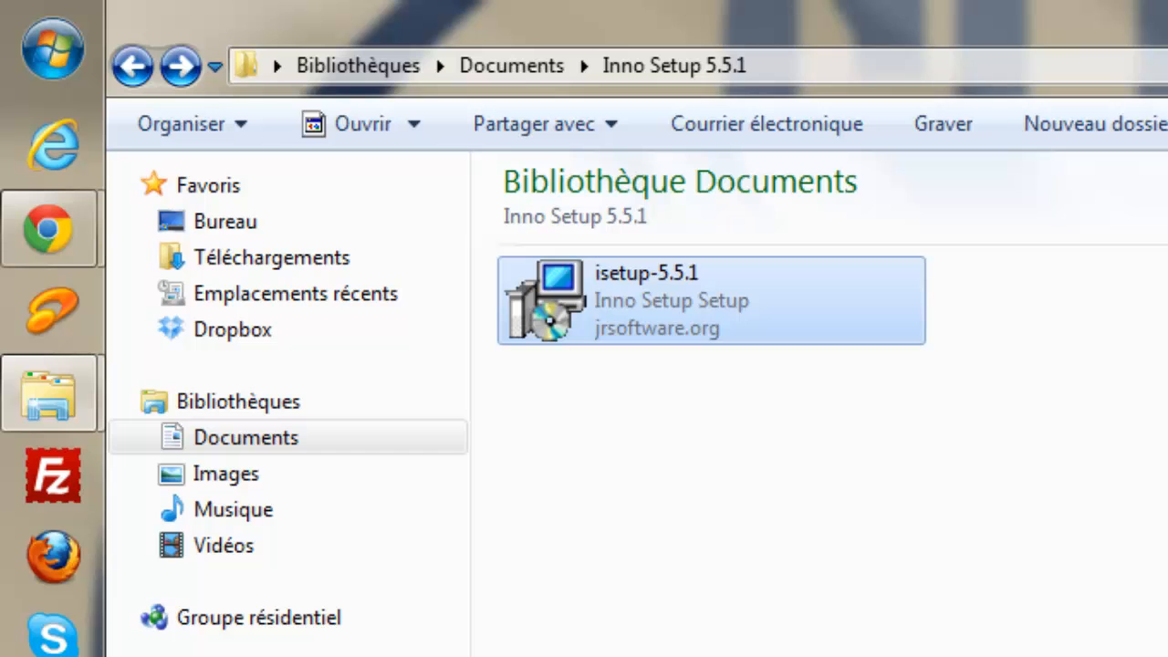
mouse_move(645, 304)
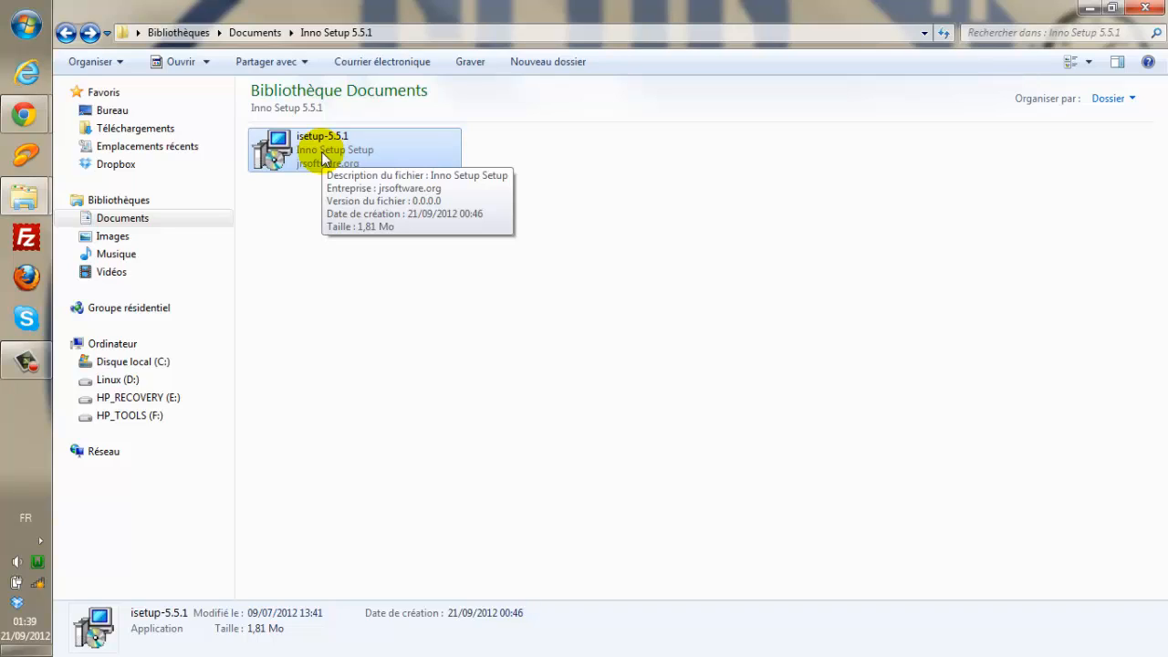
double_click(321, 157)
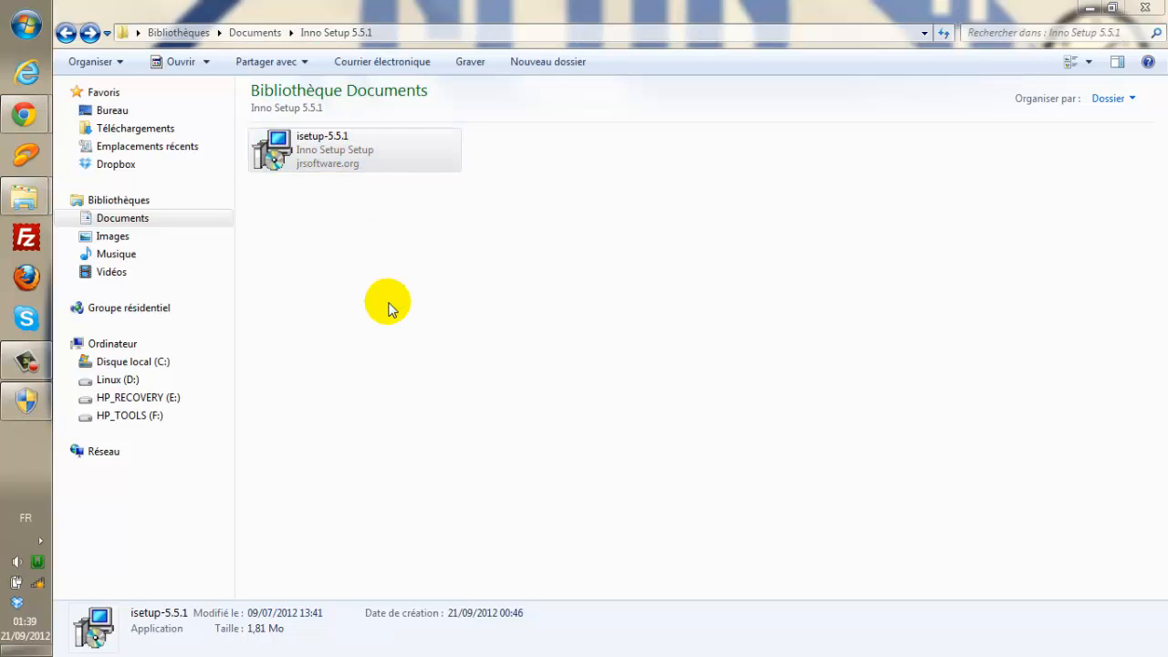
left_click(679, 361)
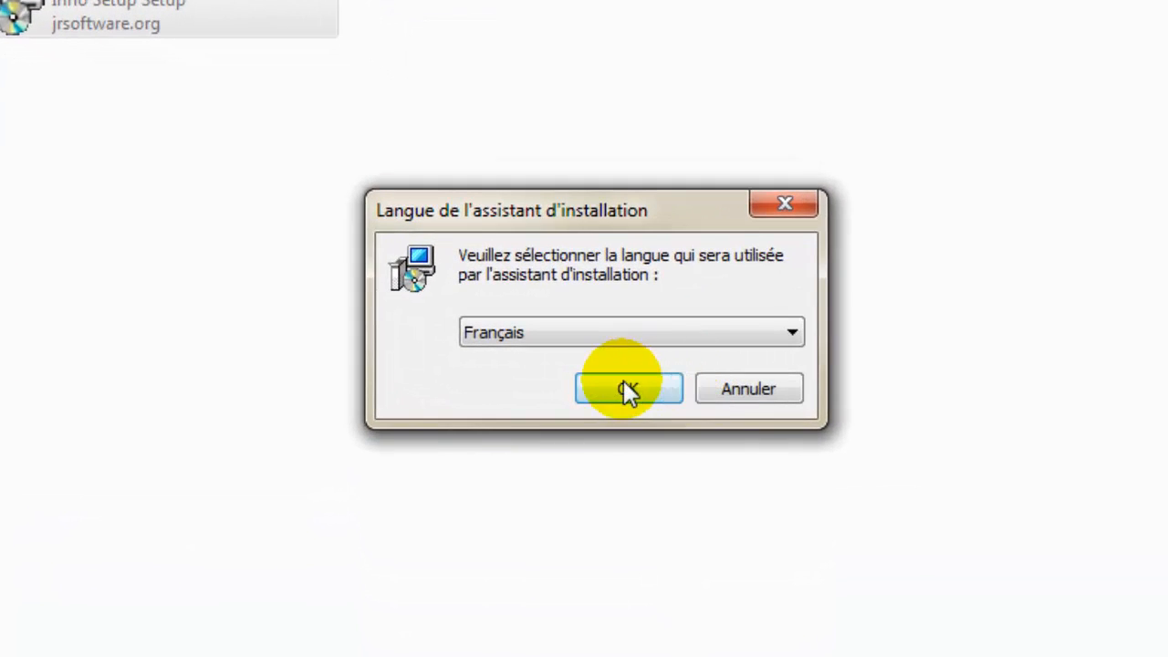
left_click(628, 384)
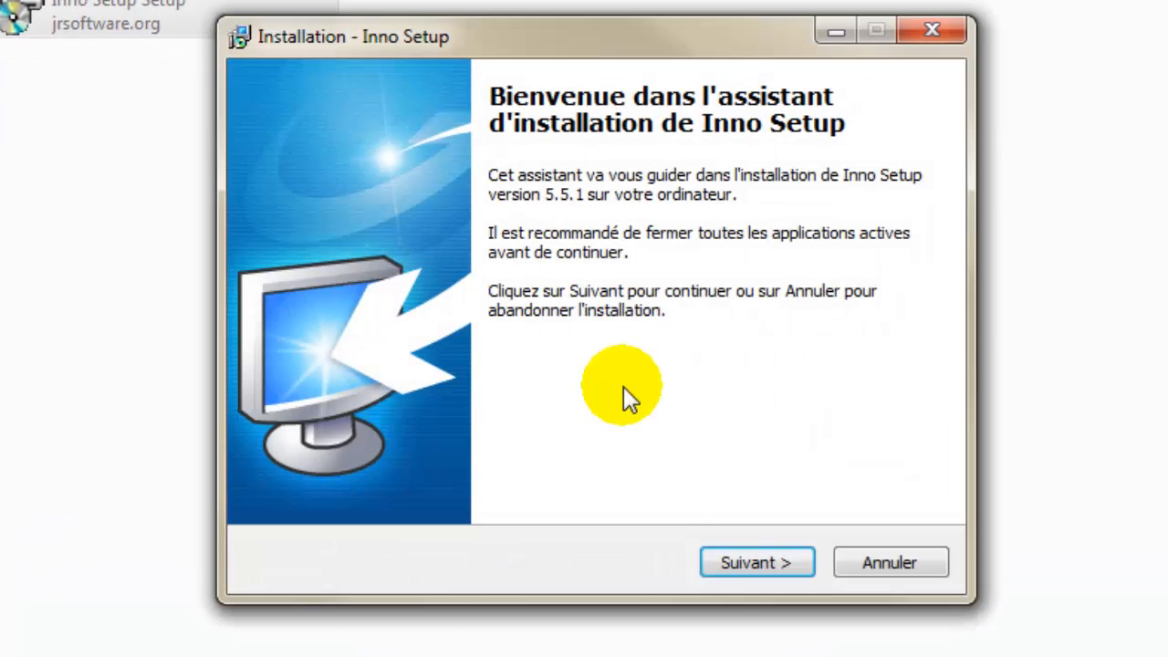
Accept the licence agreement and keep the default installation settings, including the folder C:\Program Files (x86)\Inno Setup 5 and the Inno Setup Preprocessor.
left_click(727, 559)
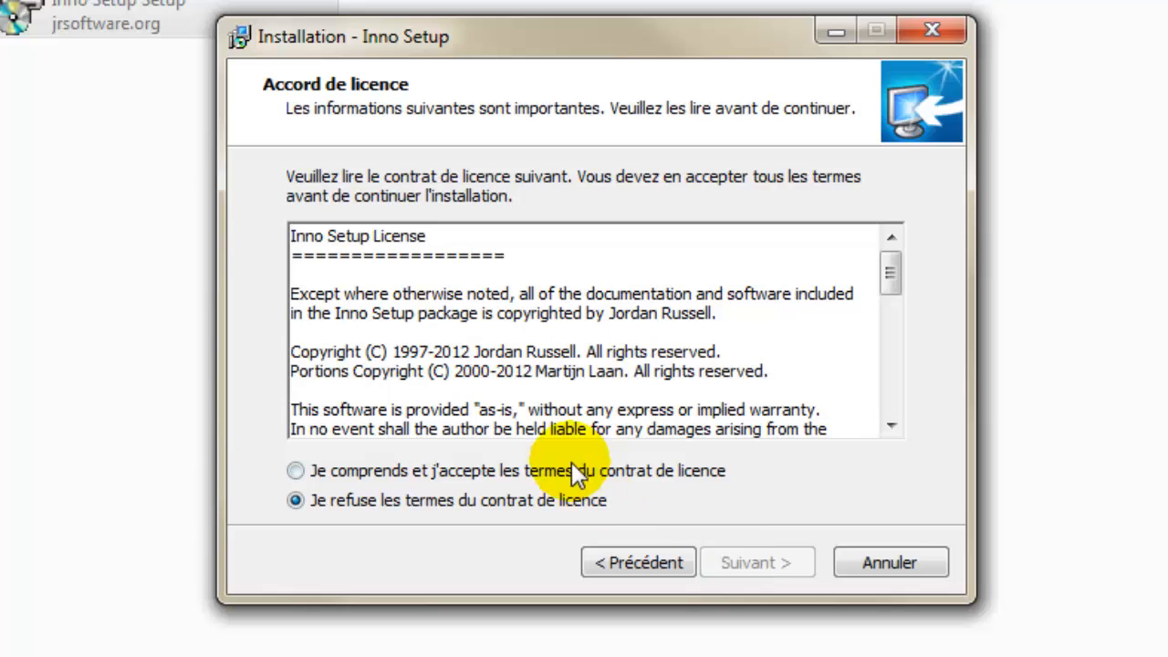
left_click(577, 470)
left_click(770, 564)
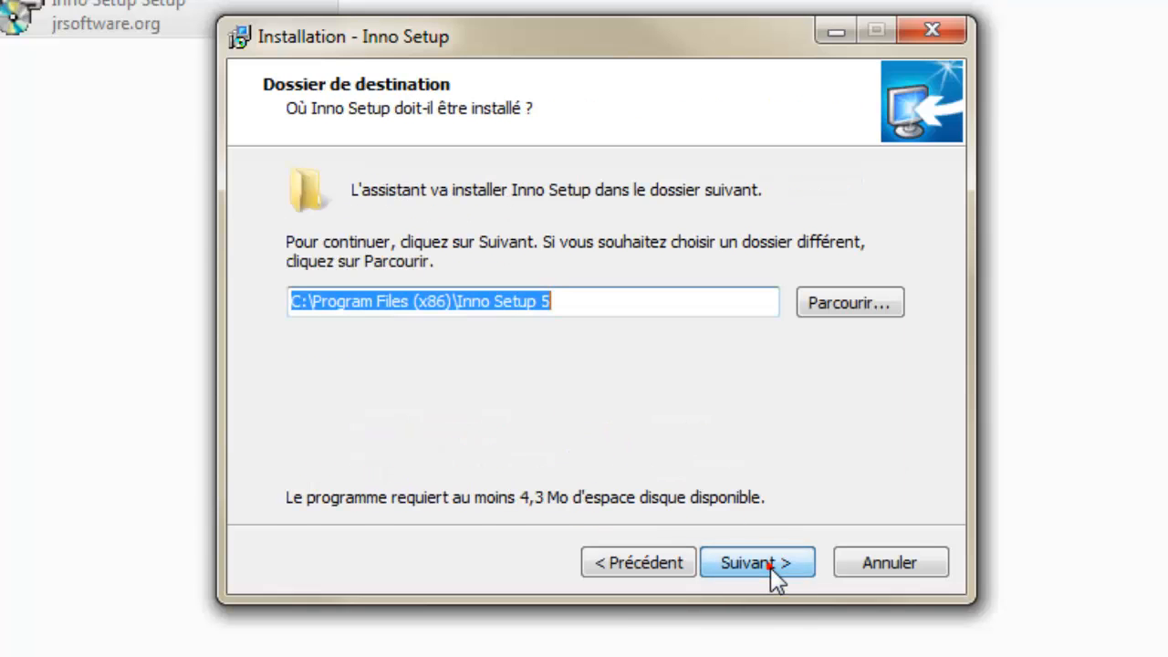
left_click(773, 572)
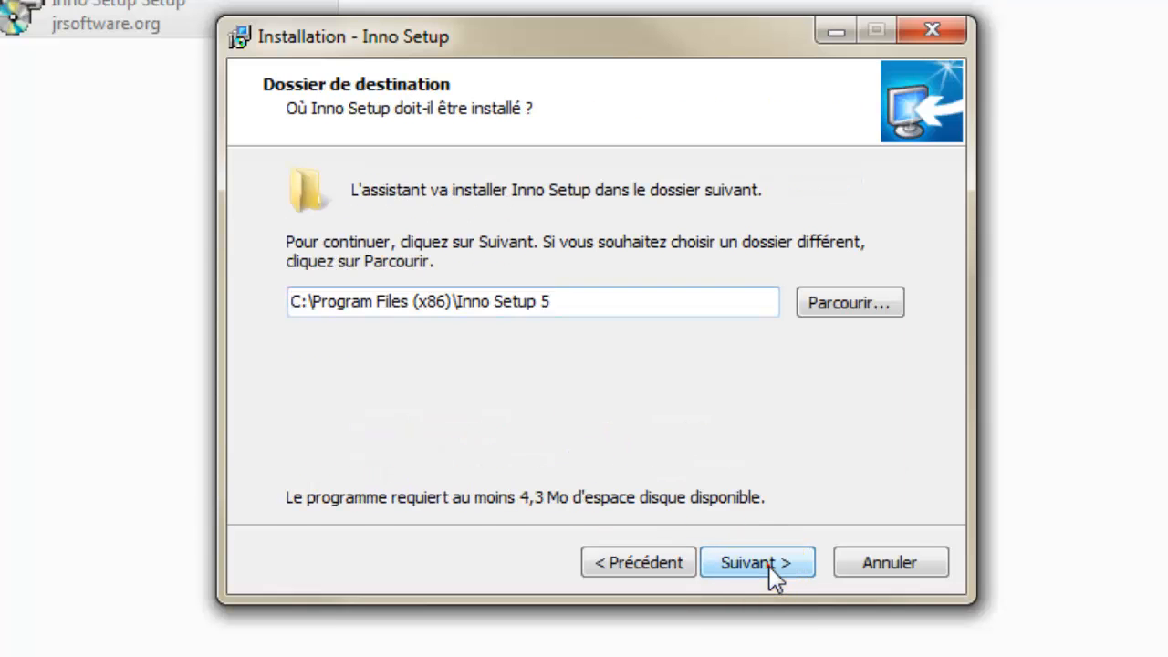
left_click(772, 573)
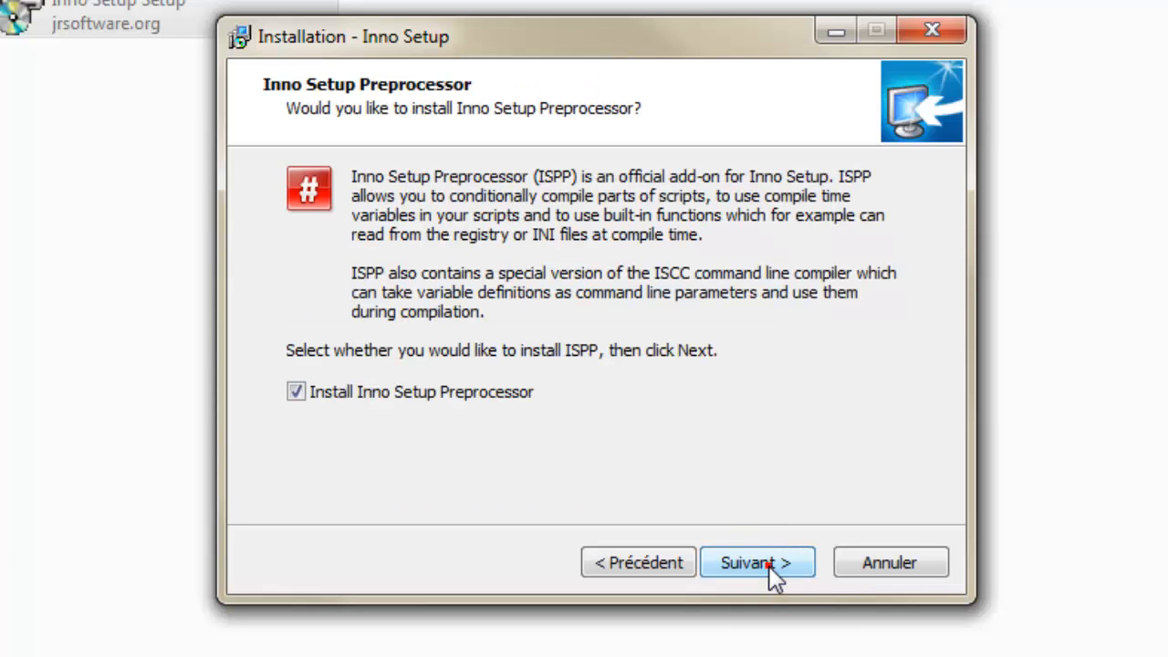
left_click(774, 576)
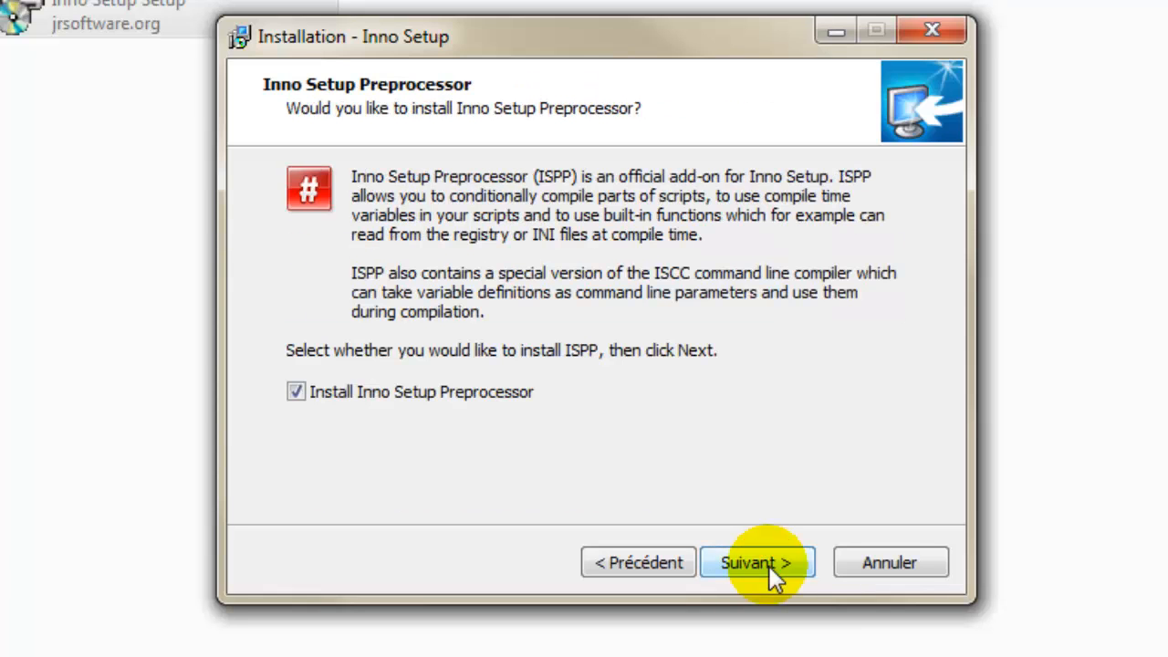
left_click(773, 575)
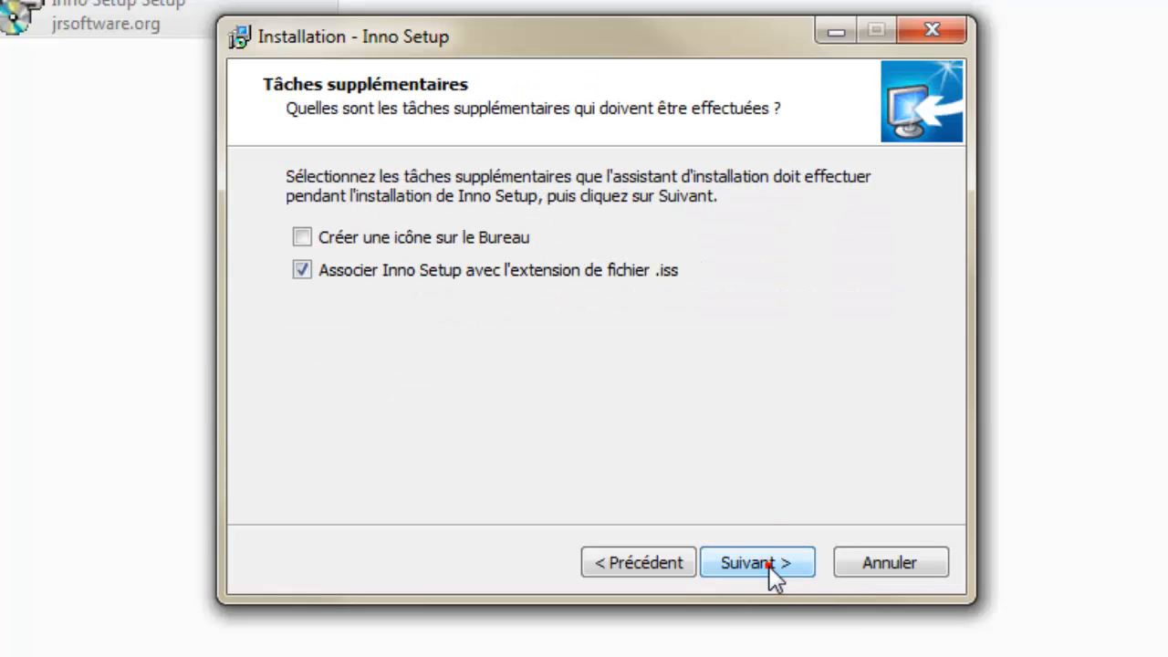
Enable the desktop icon alongside the .iss file association, install Inno Setup, and finish with the program set to run.
left_click(470, 240)
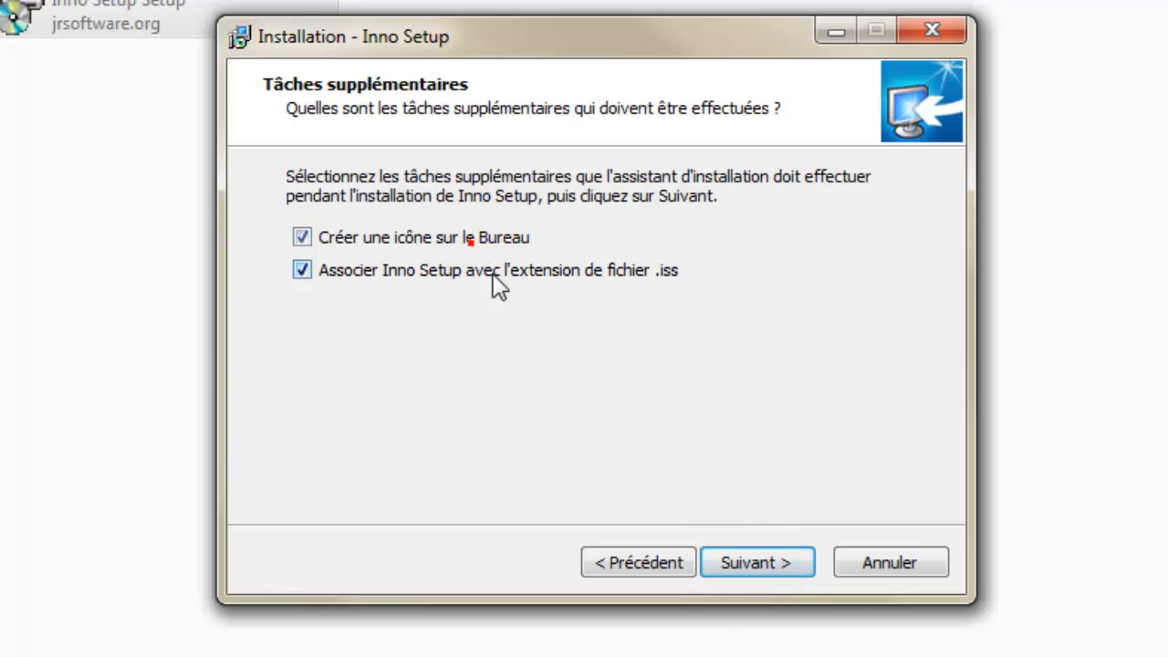
left_click(743, 559)
left_click(746, 564)
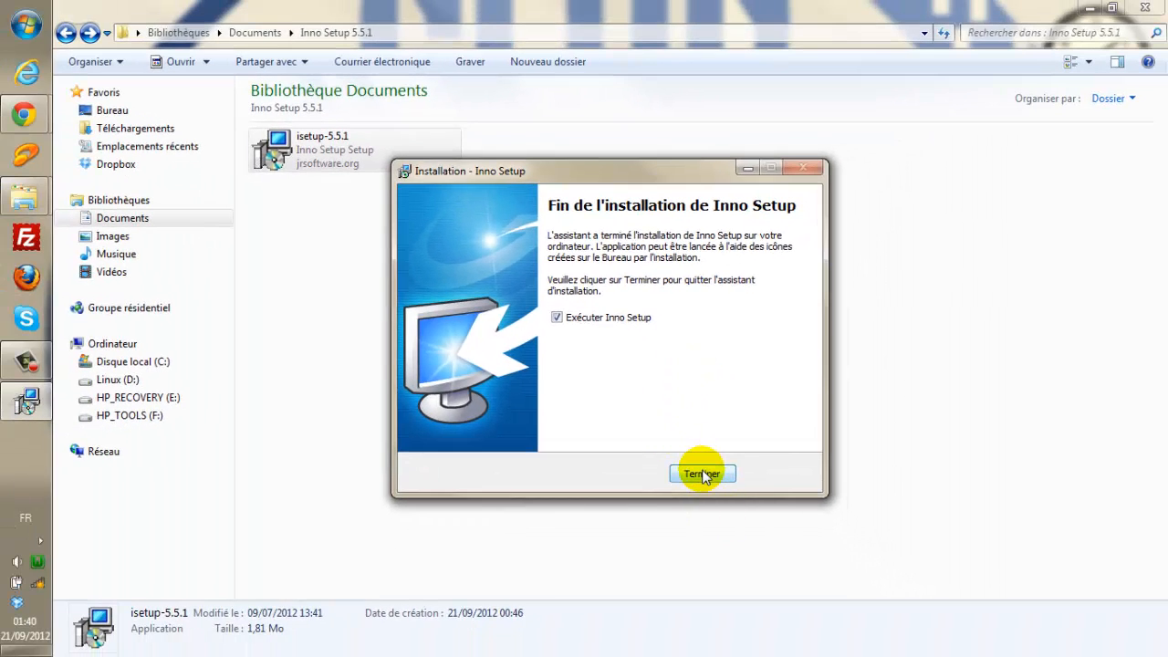
left_click(702, 471)
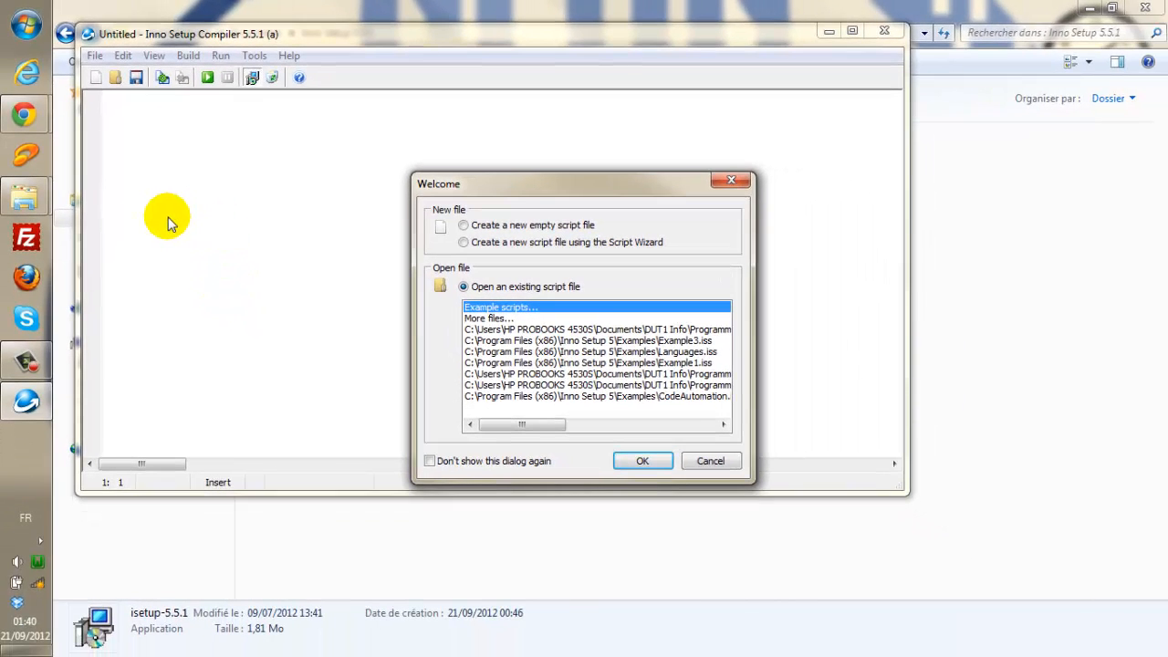
Create a new script file using the Script Wizard and proceed to its Application Information page.
left_click_drag(473, 187, 341, 156)
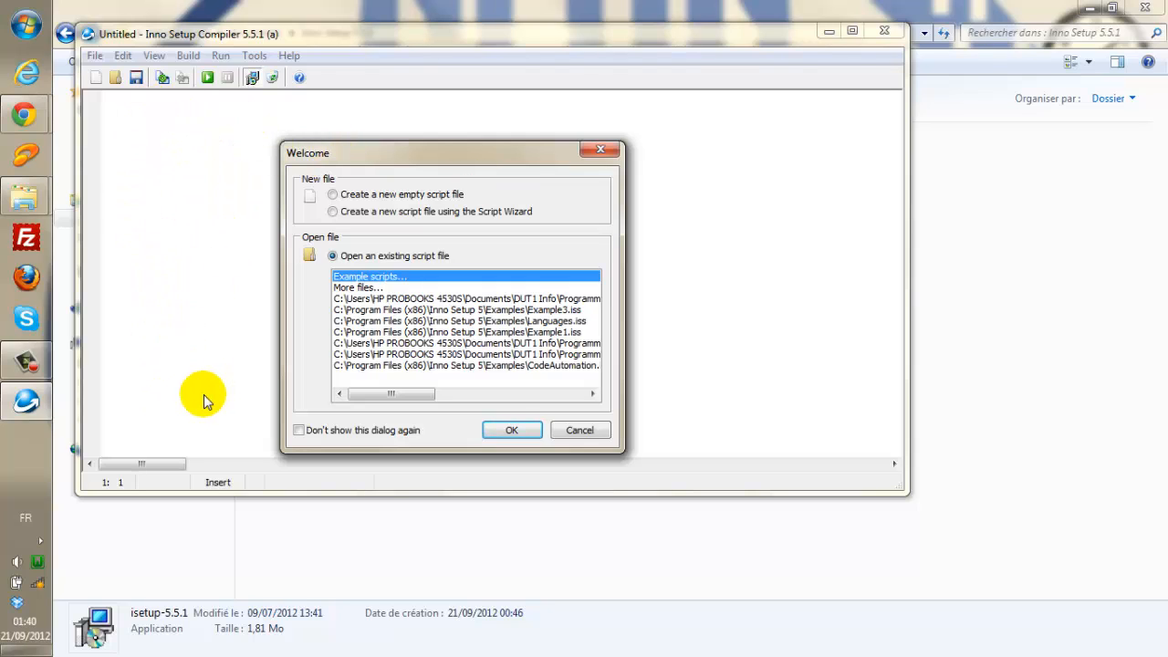
left_click(363, 215)
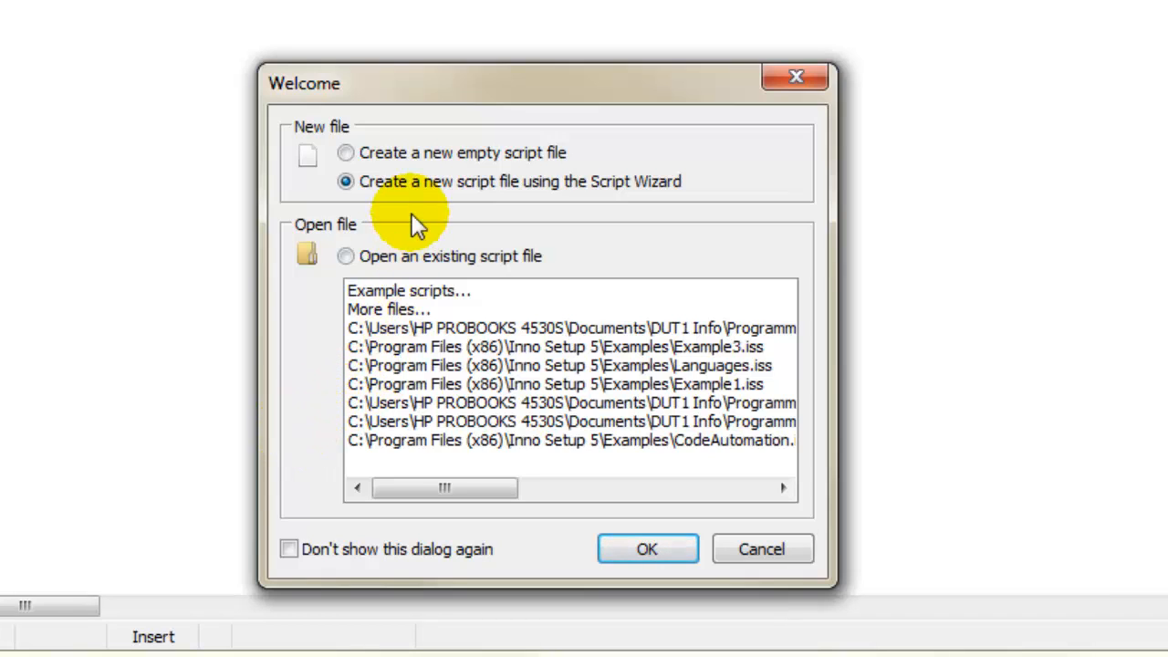
left_click_drag(429, 87, 438, 48)
left_click(421, 155)
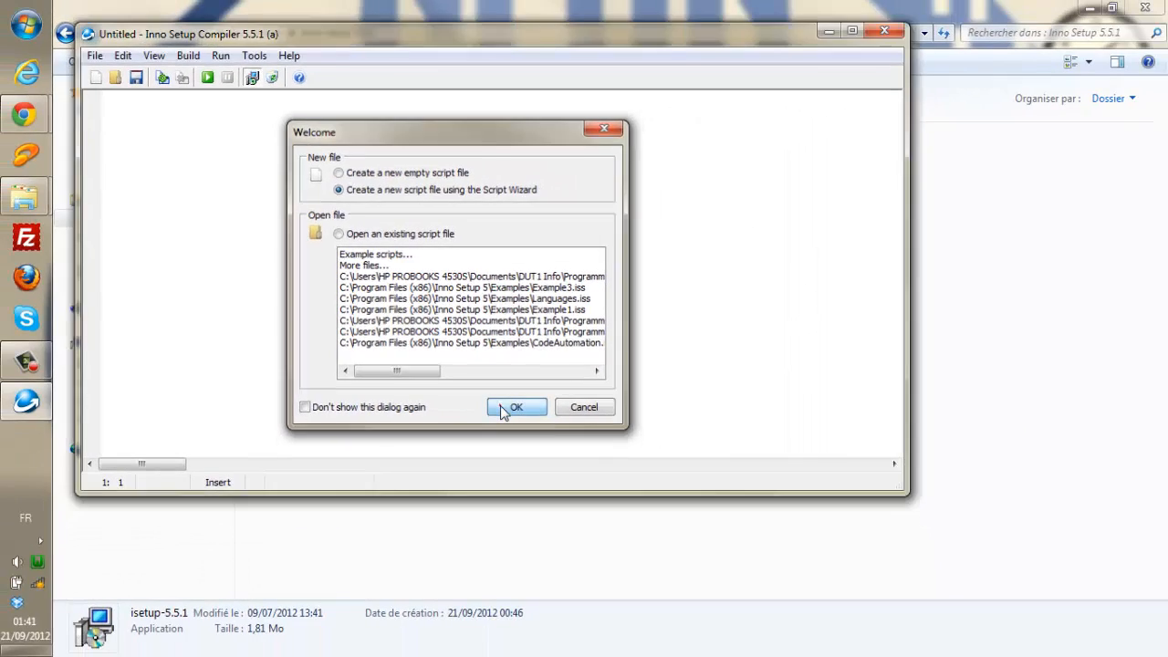
left_click(514, 407)
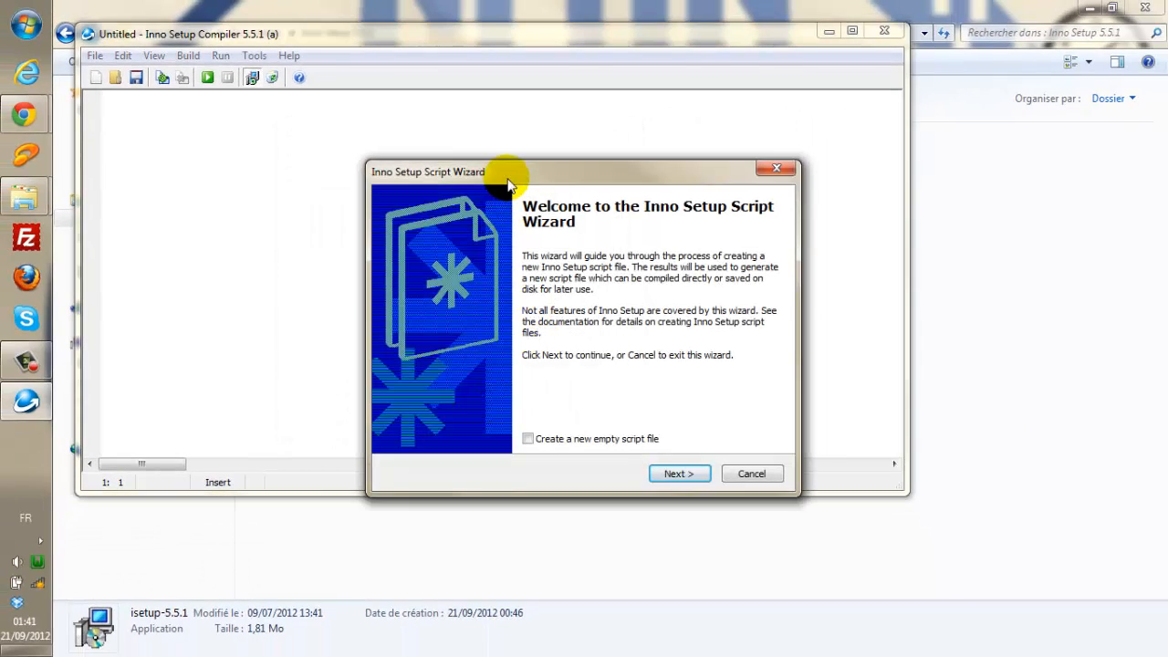
left_click_drag(511, 183, 399, 136)
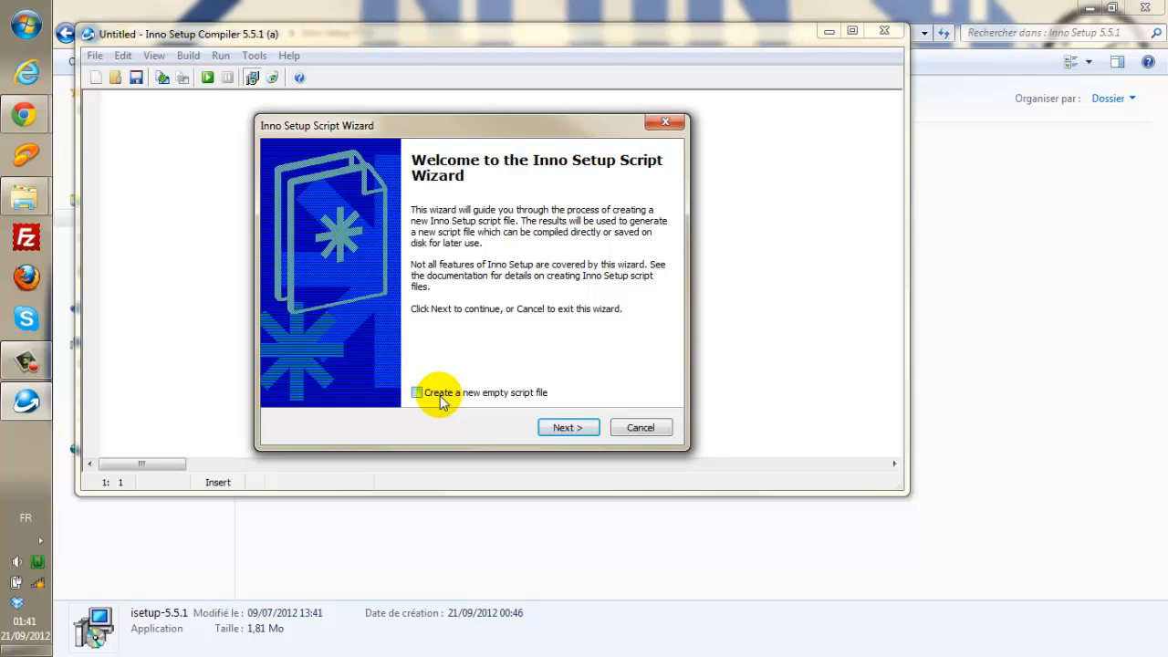
left_click(552, 429)
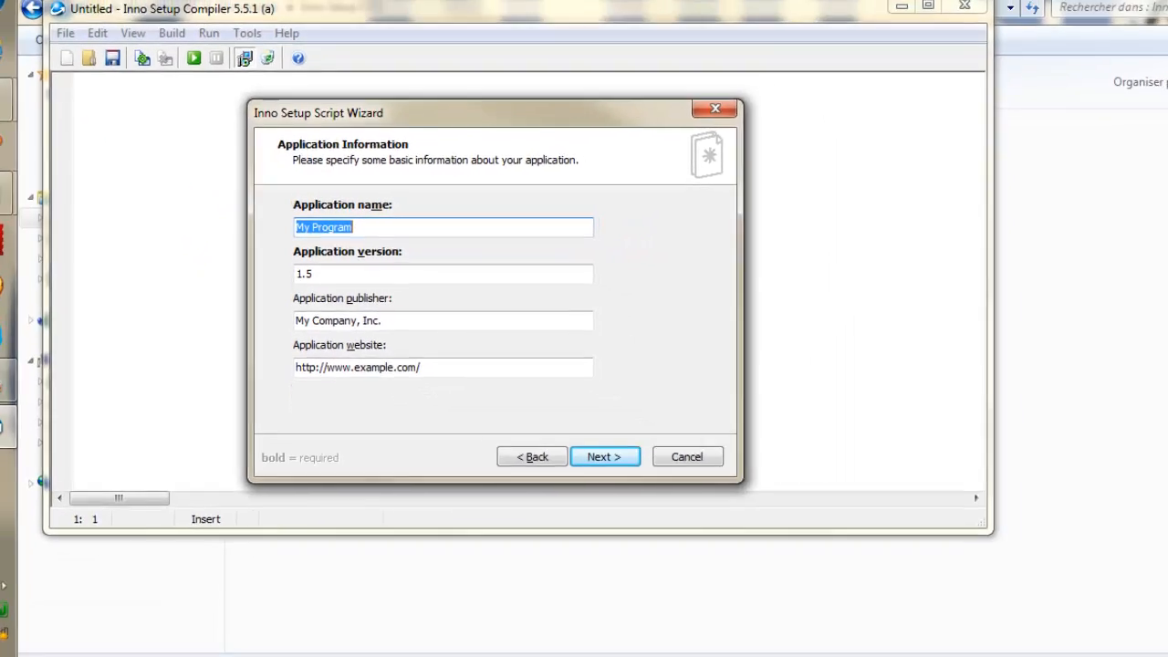
Copy the executable's name LeetSpeak_Translator_v1.2 from the Tuto Inno setup folder and paste it as the application name in the wizard.
left_click(12, 110)
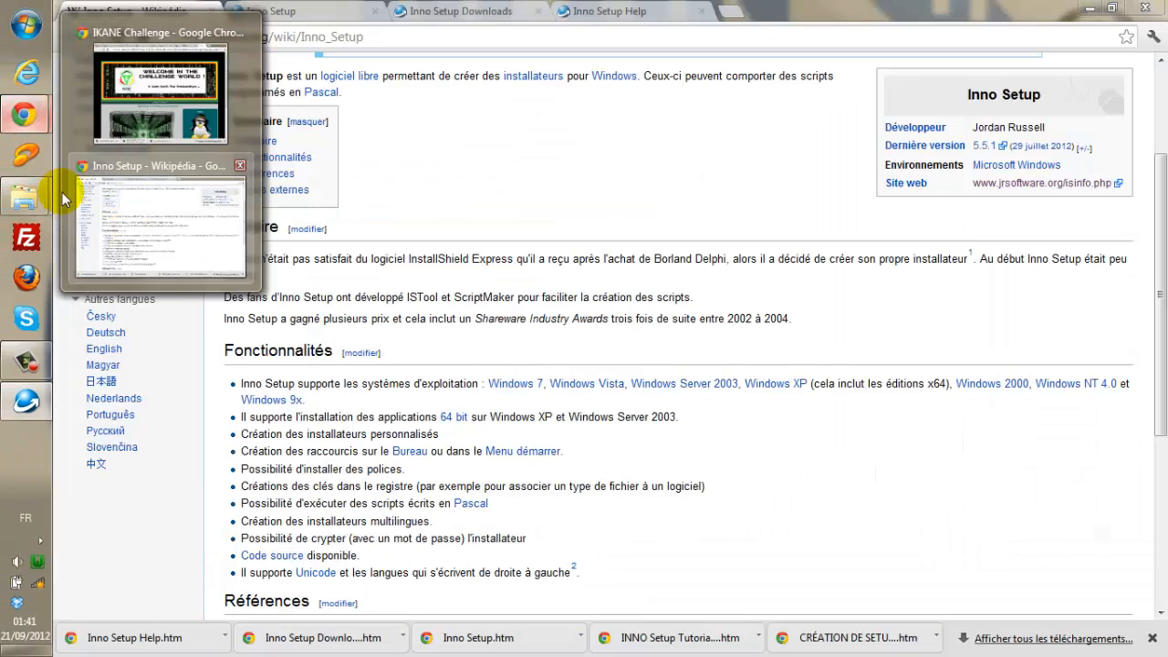
mouse_move(22, 197)
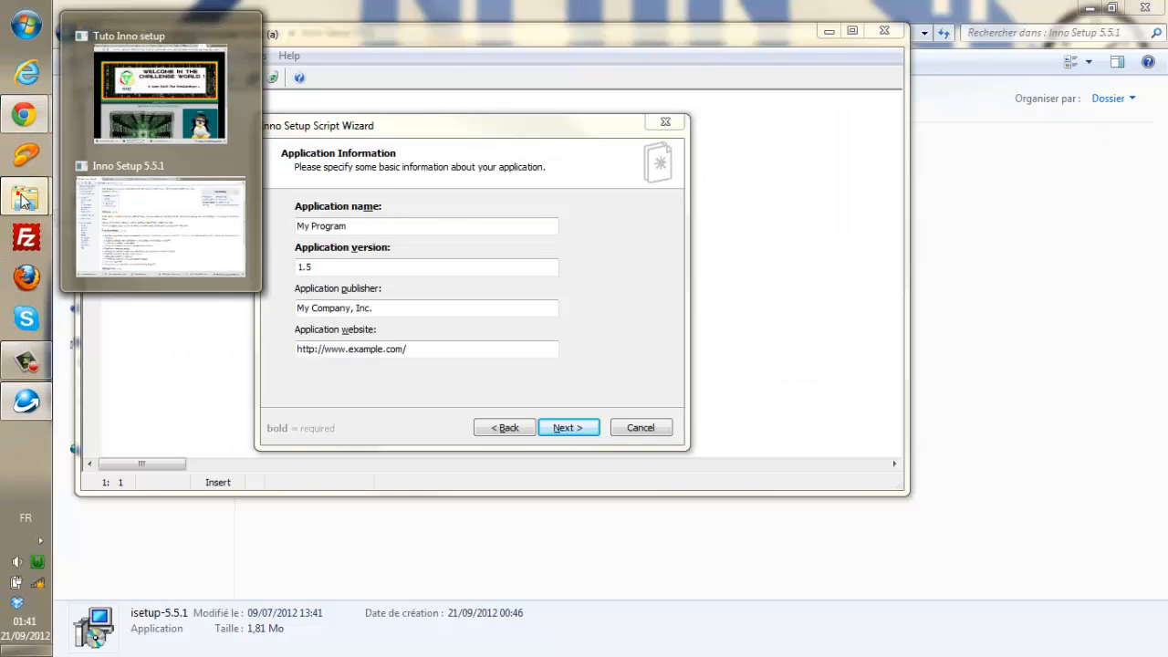
left_click(134, 137)
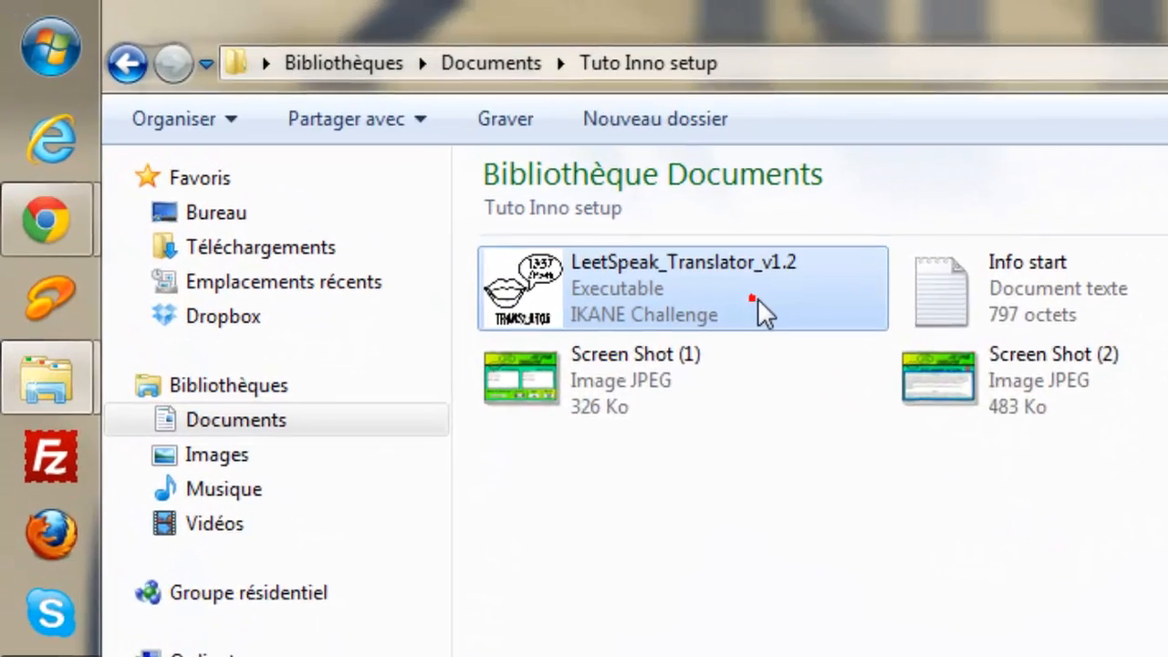
left_click(392, 164)
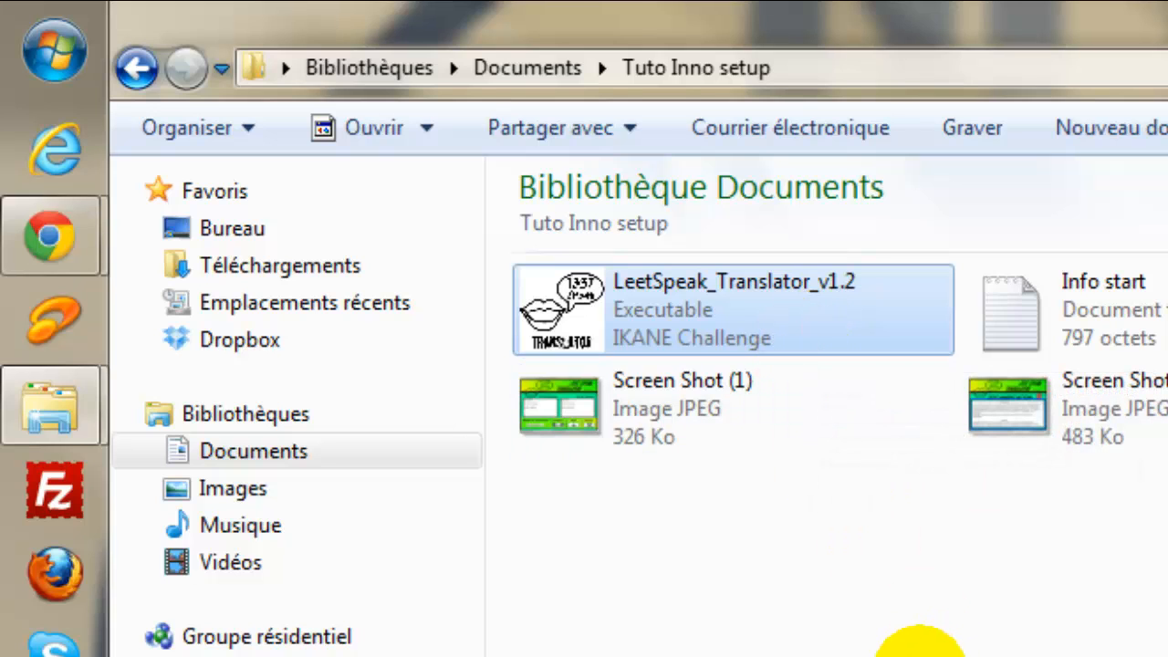
key("F2")
key("ctrl+c")
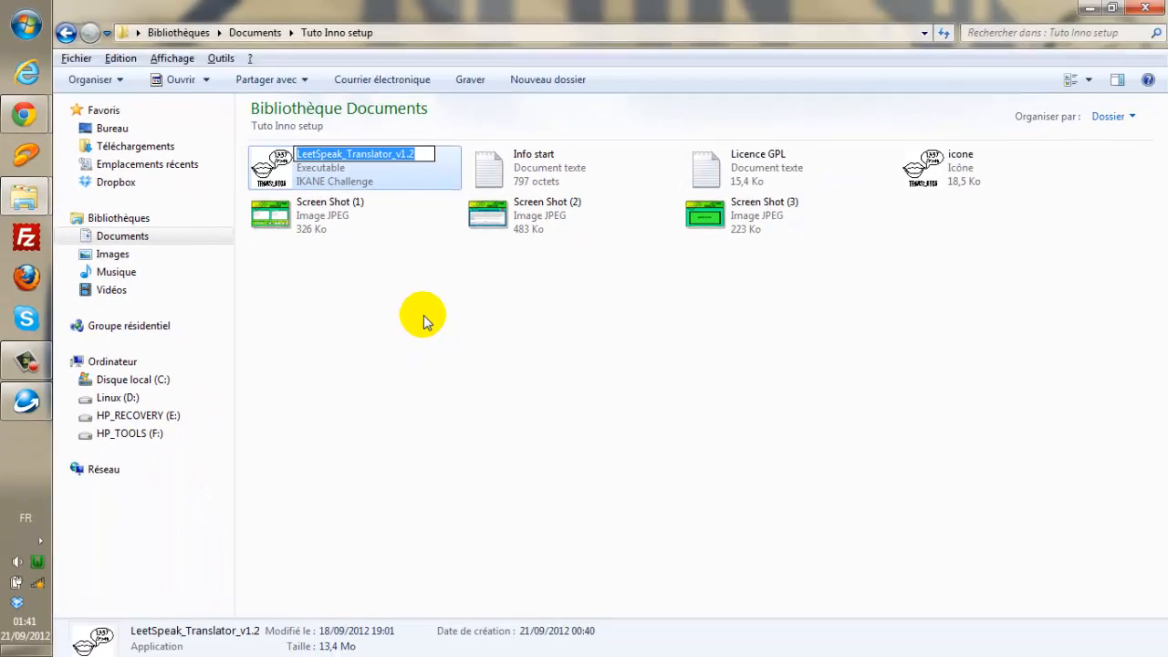
key("Return")
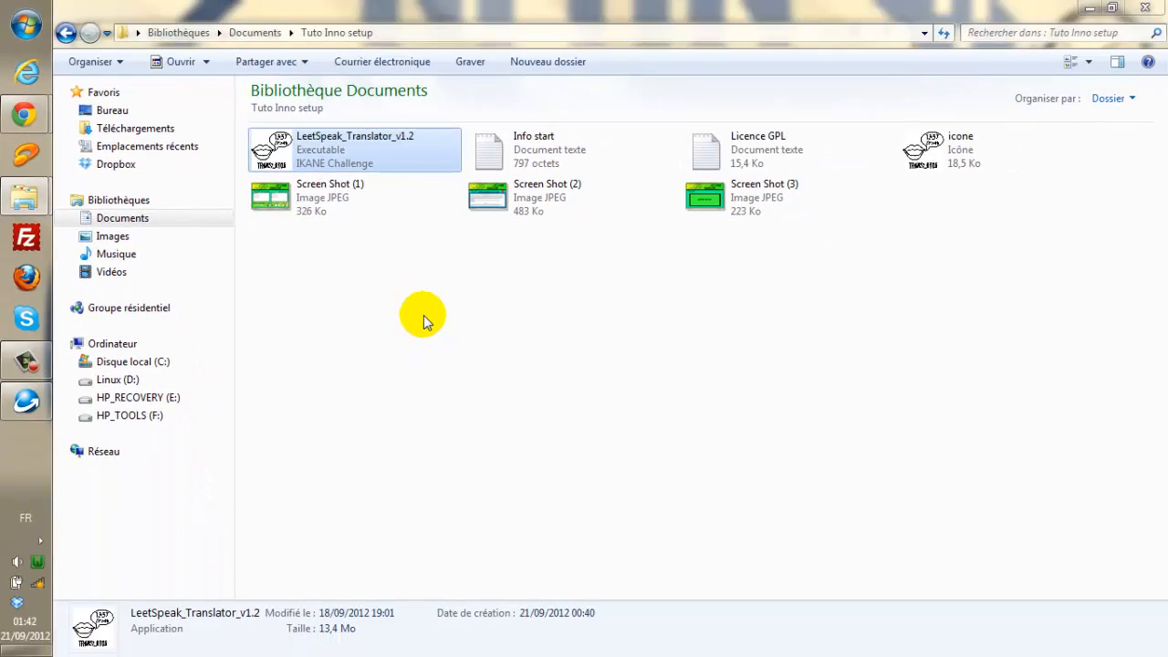
left_click(25, 402)
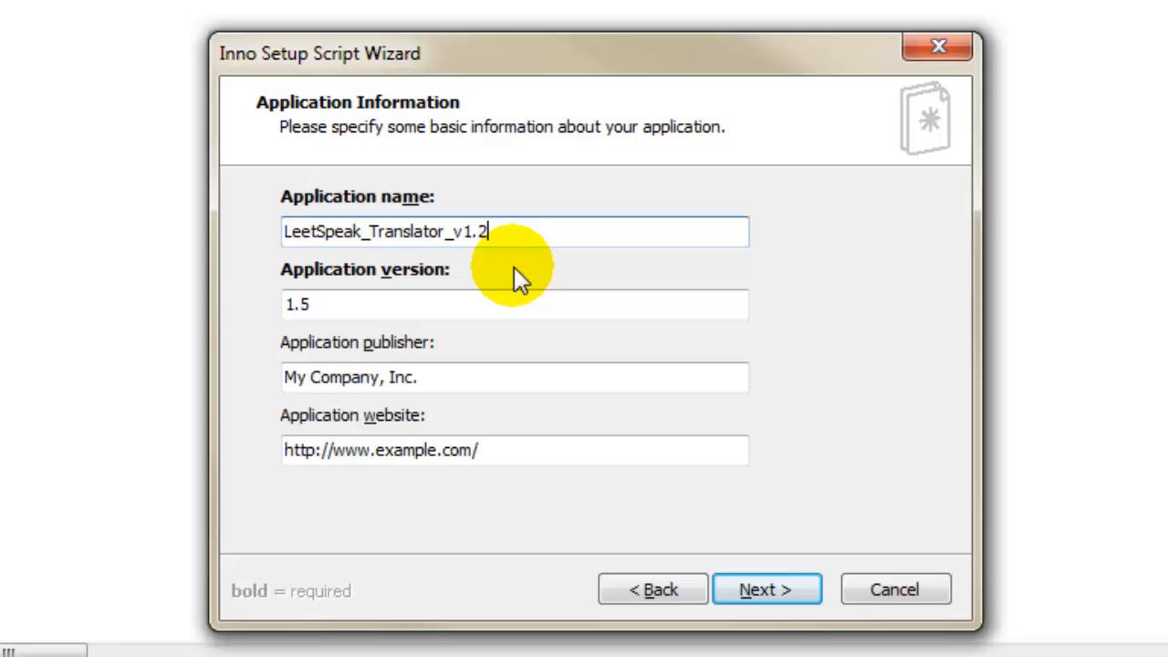
key("ctrl+v")
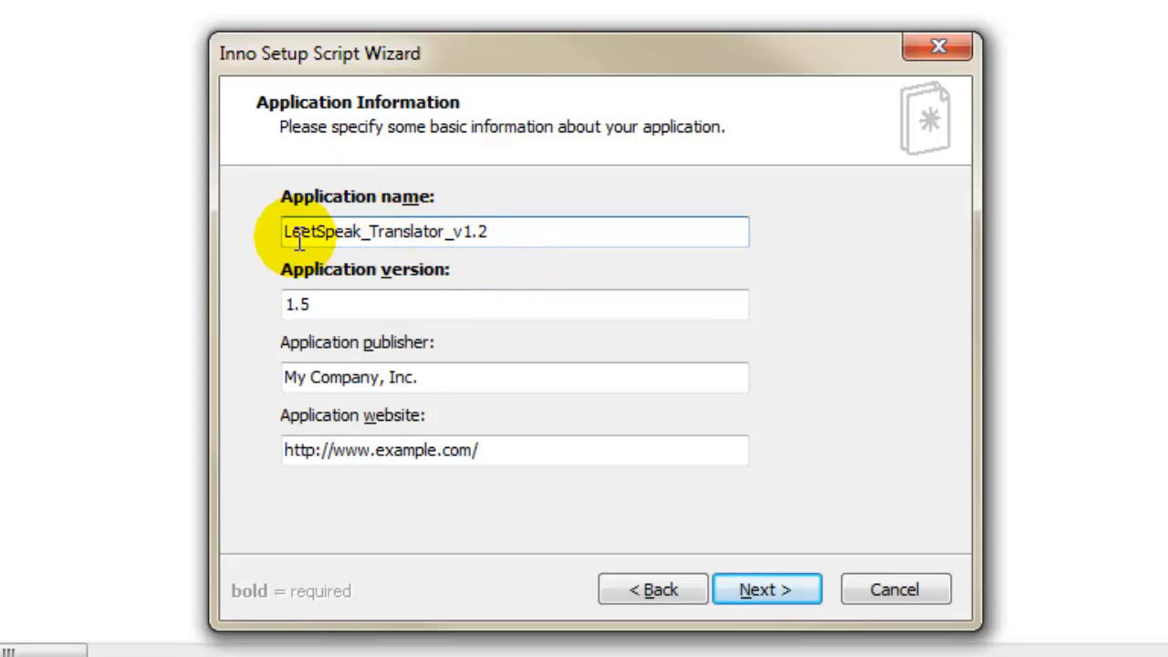
Set the application version to 1.2 and the application publisher to IKANE Challenge.
left_click(427, 310)
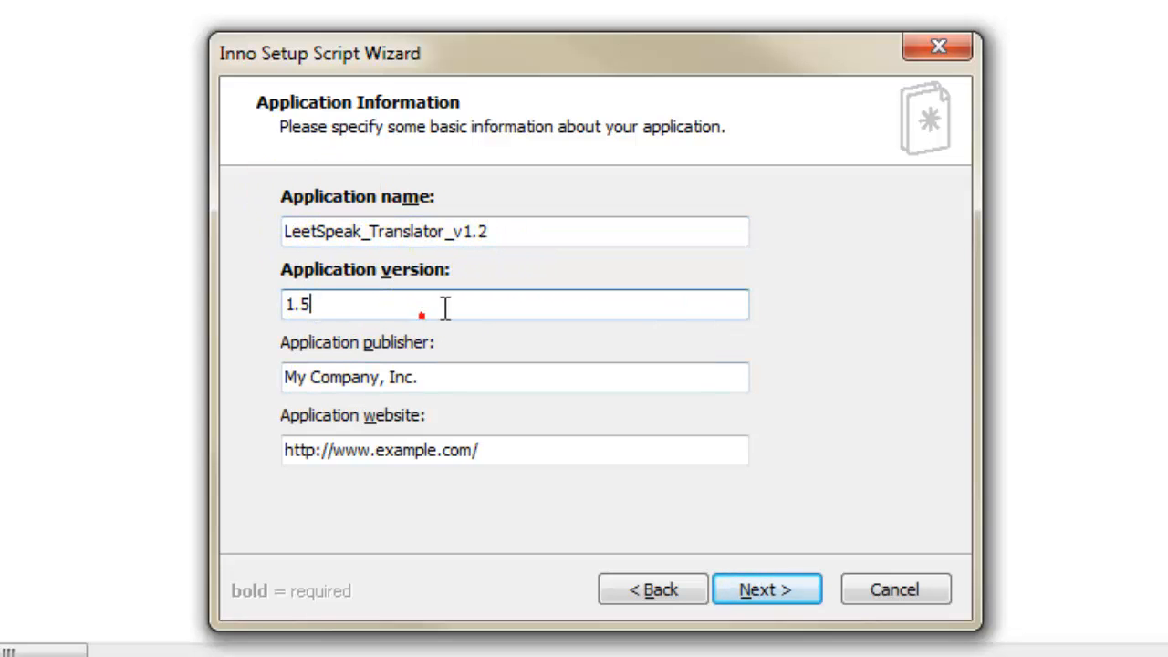
left_click_drag(445, 308, 89, 324)
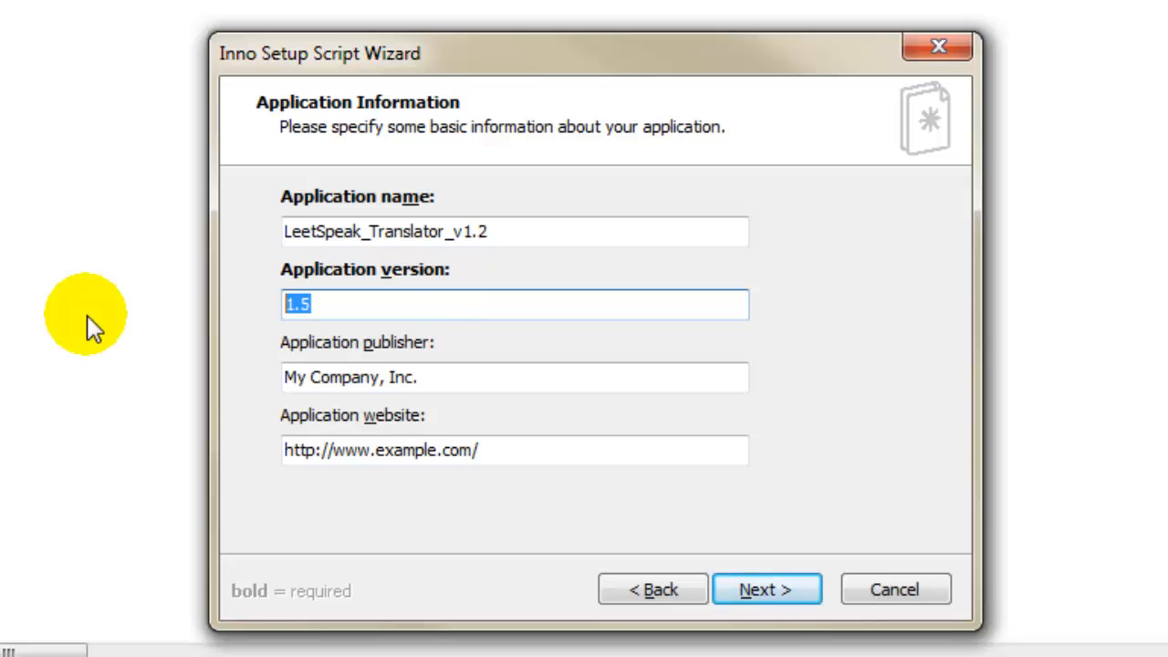
type("1")
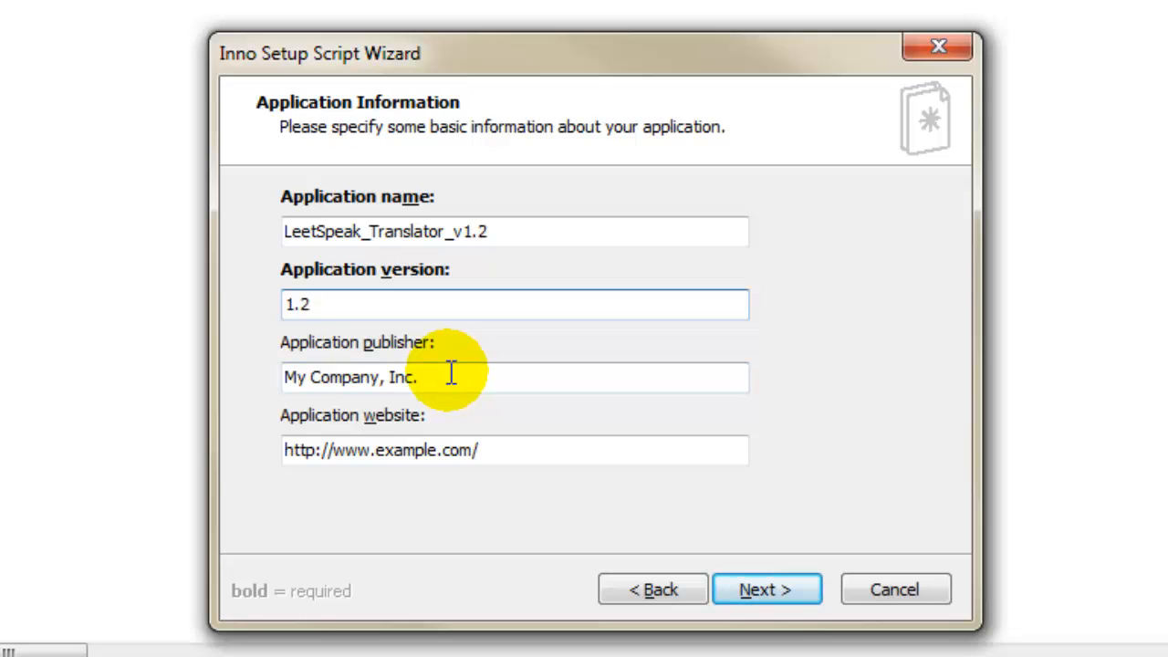
left_click_drag(445, 376, 222, 372)
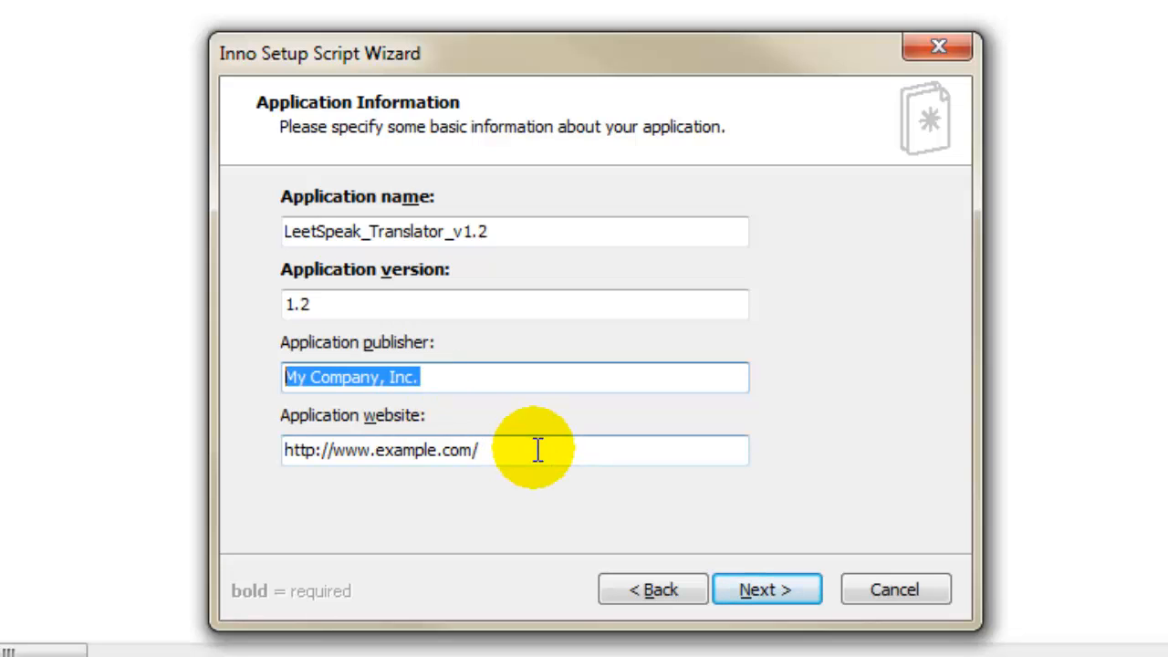
type("IKANE Challenge")
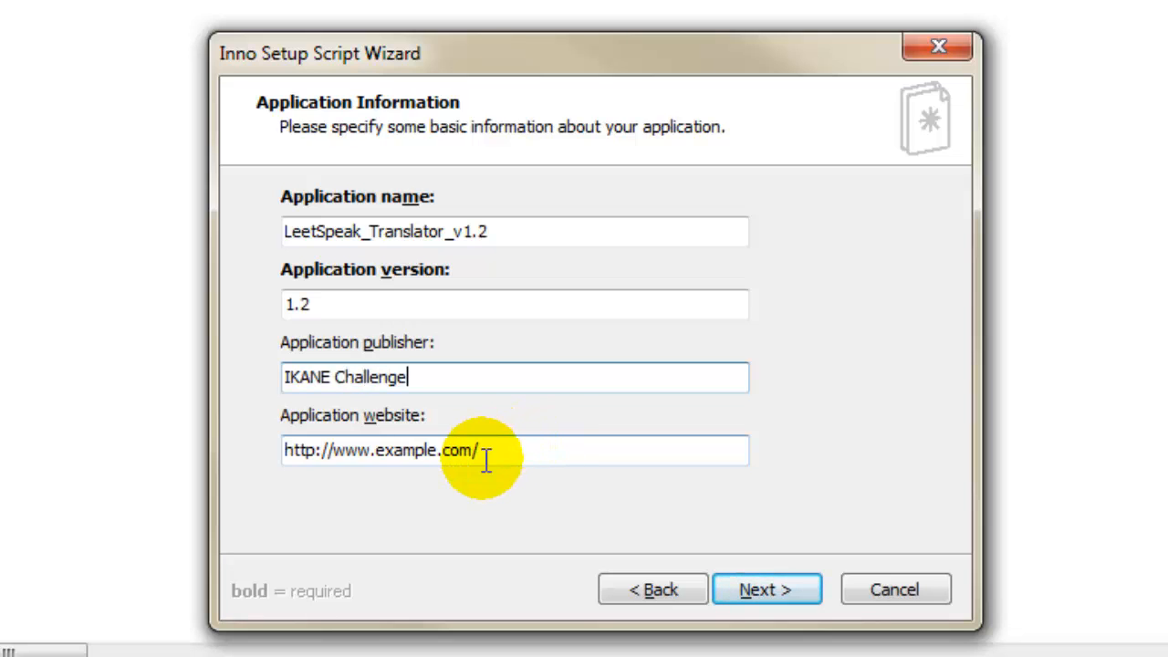
Replace the example domain name in the application website with ikane and proceed to the Application Folder page.
left_click(515, 447)
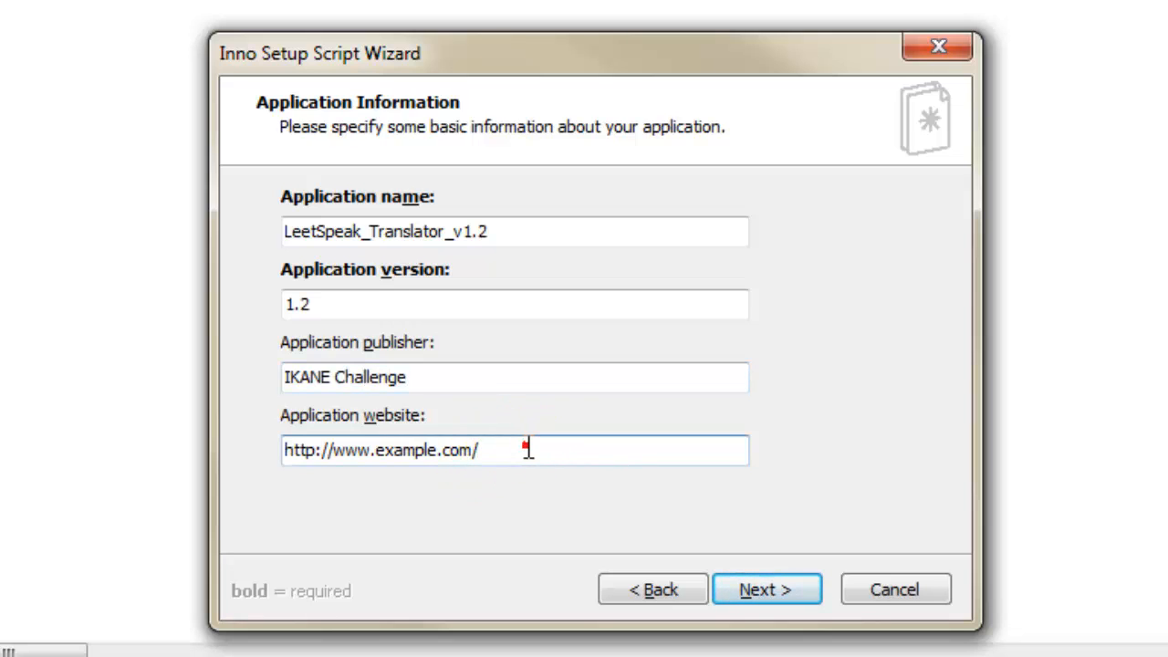
double_click(410, 453)
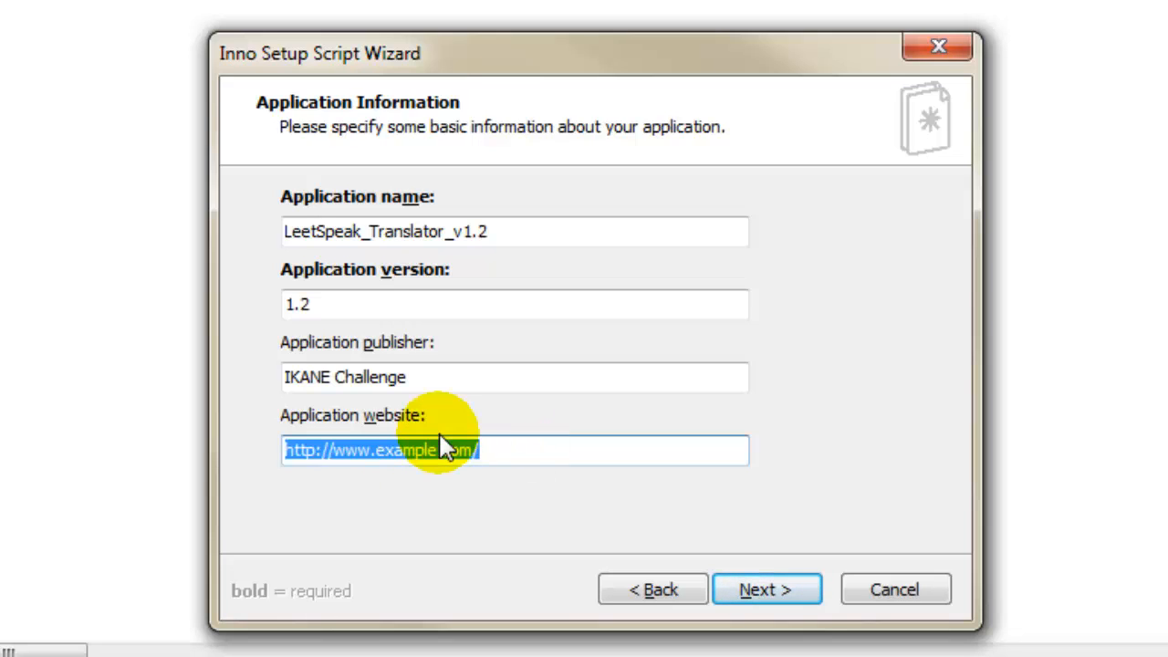
key("End")
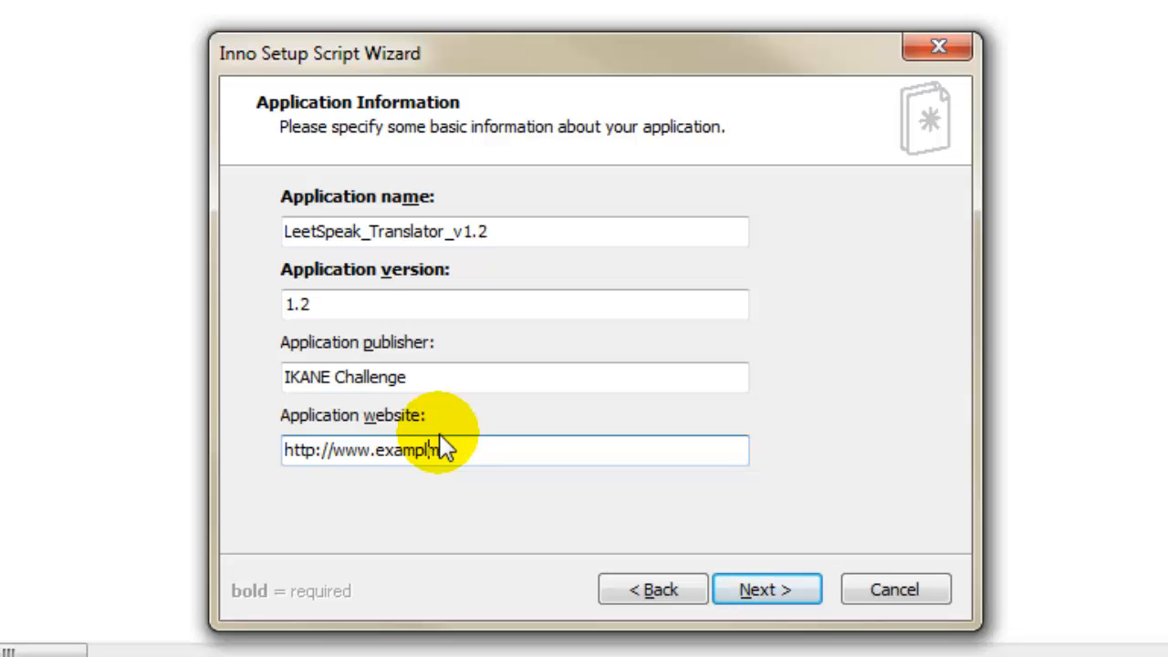
key("BackSpace")
key("BackSpace")
key("BackSpace")
key("BackSpace")
type("ikane")
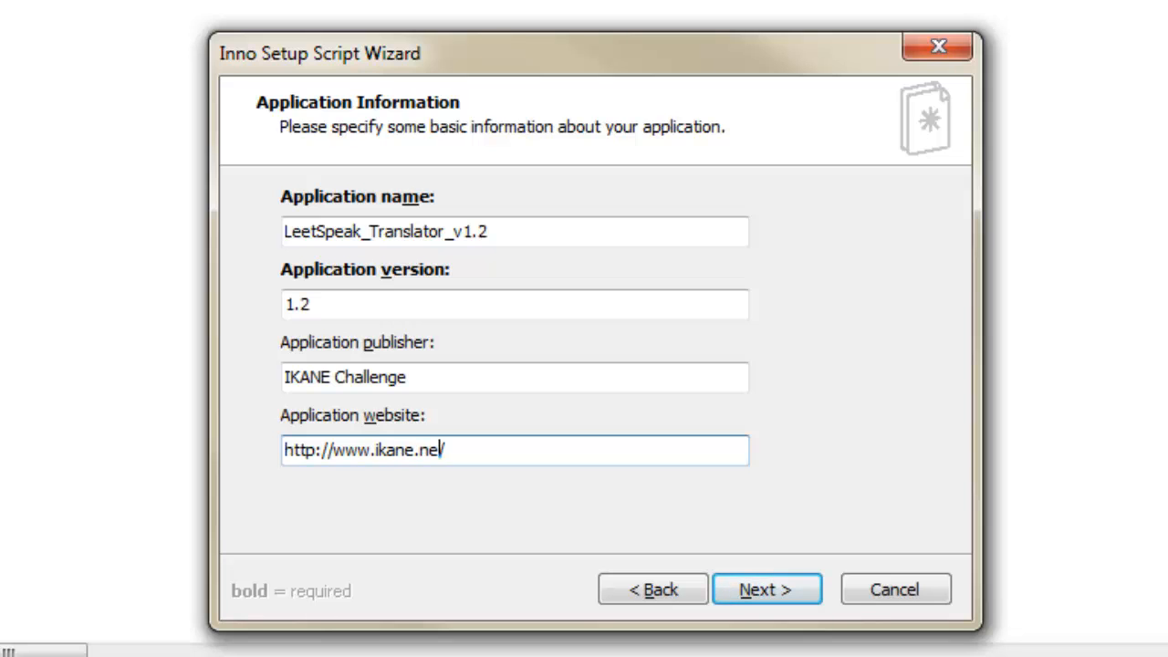
left_click(744, 588)
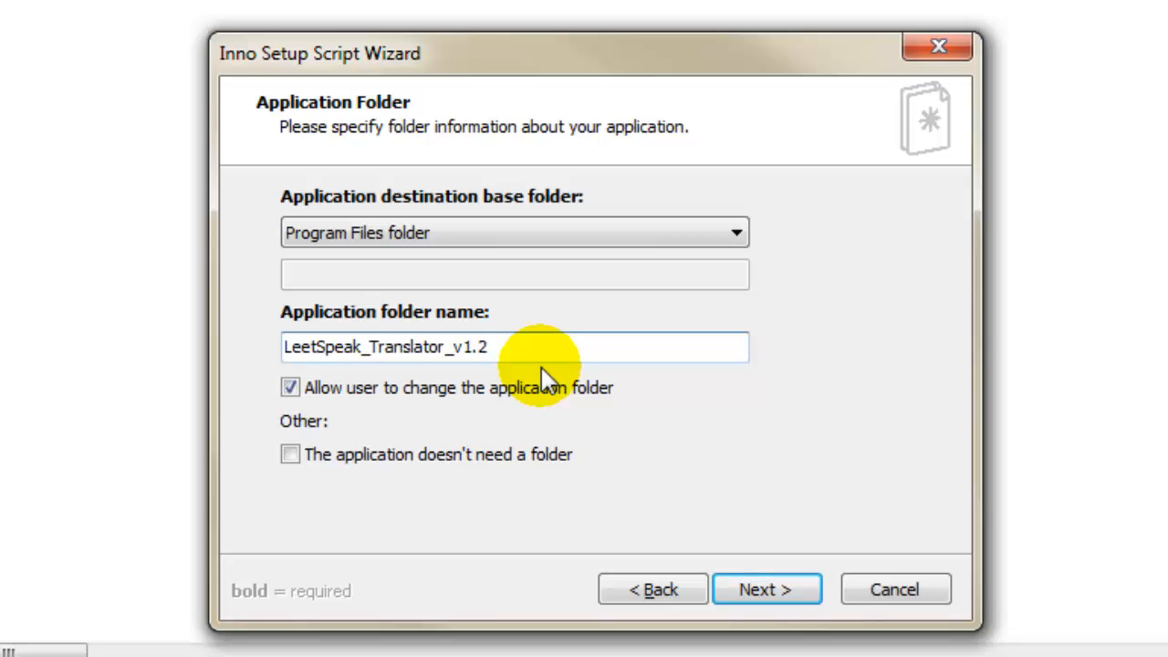
Rename the application folder as LeetSpeak Translator v1.2, with spaces instead of underscores, and proceed to the Application Files page.
left_click(453, 346)
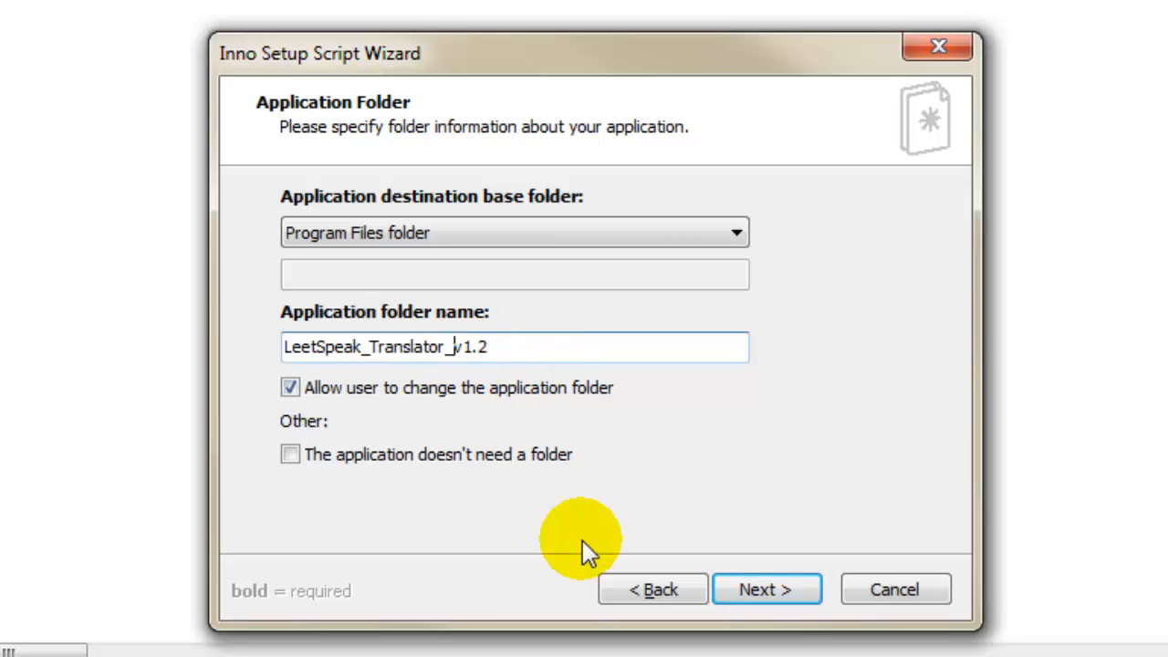
key("BackSpace")
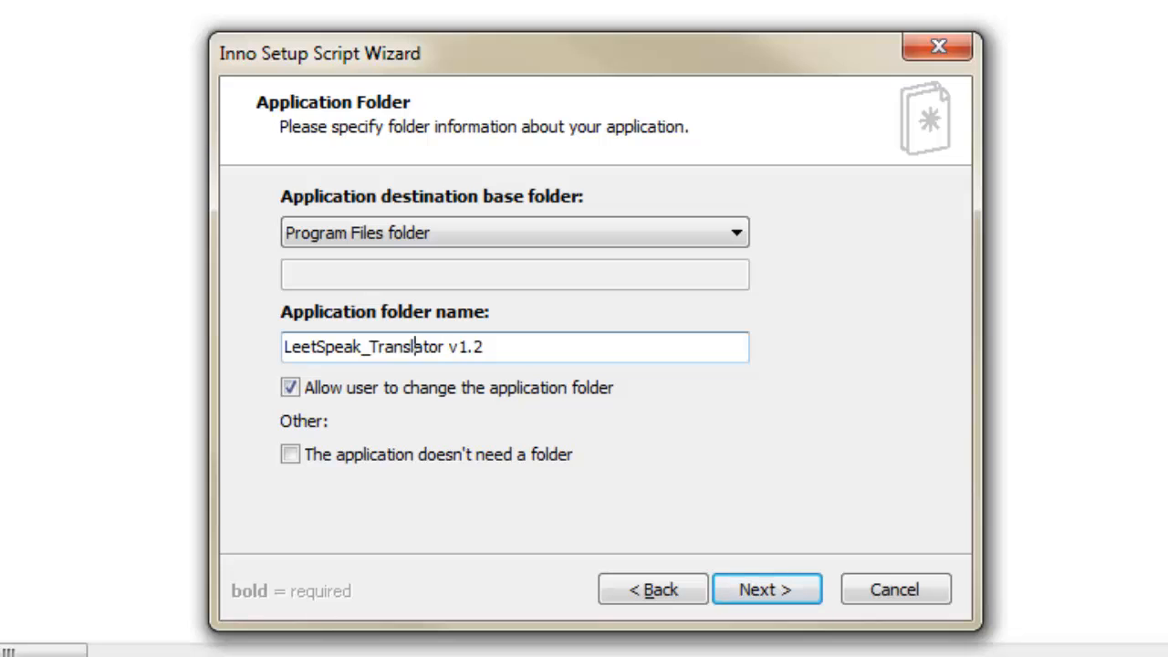
key("BackSpace")
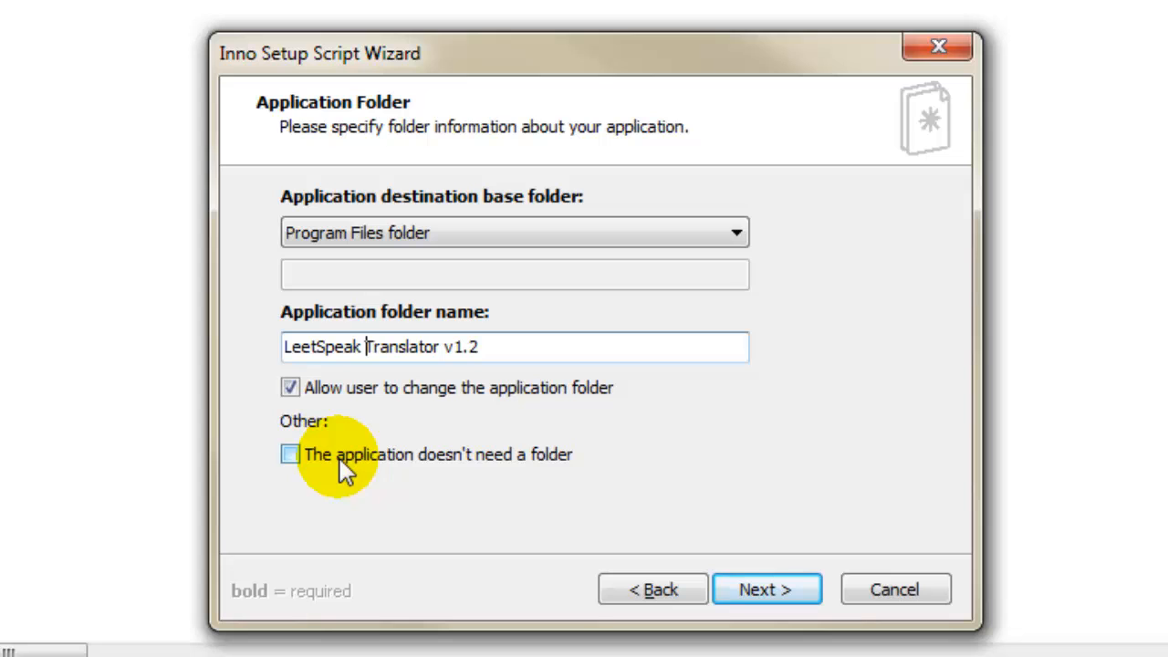
left_click(751, 590)
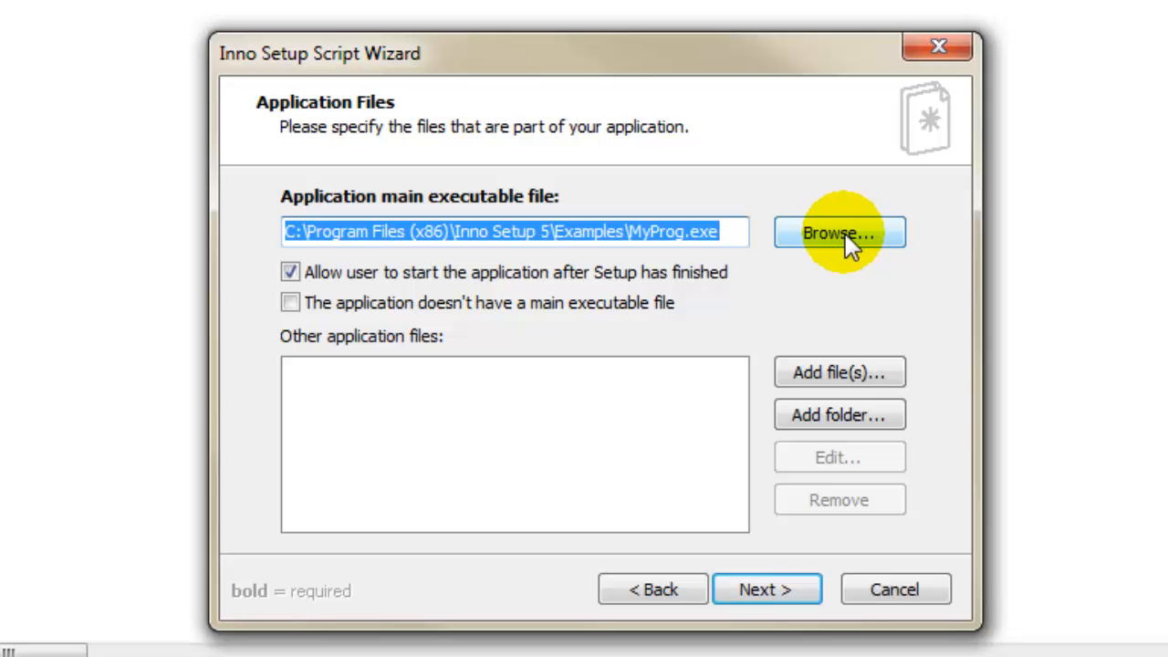
Copy the path of the Tuto Inno setup folder from the file explorer and paste it as the main executable file path.
key("alt+Tab")
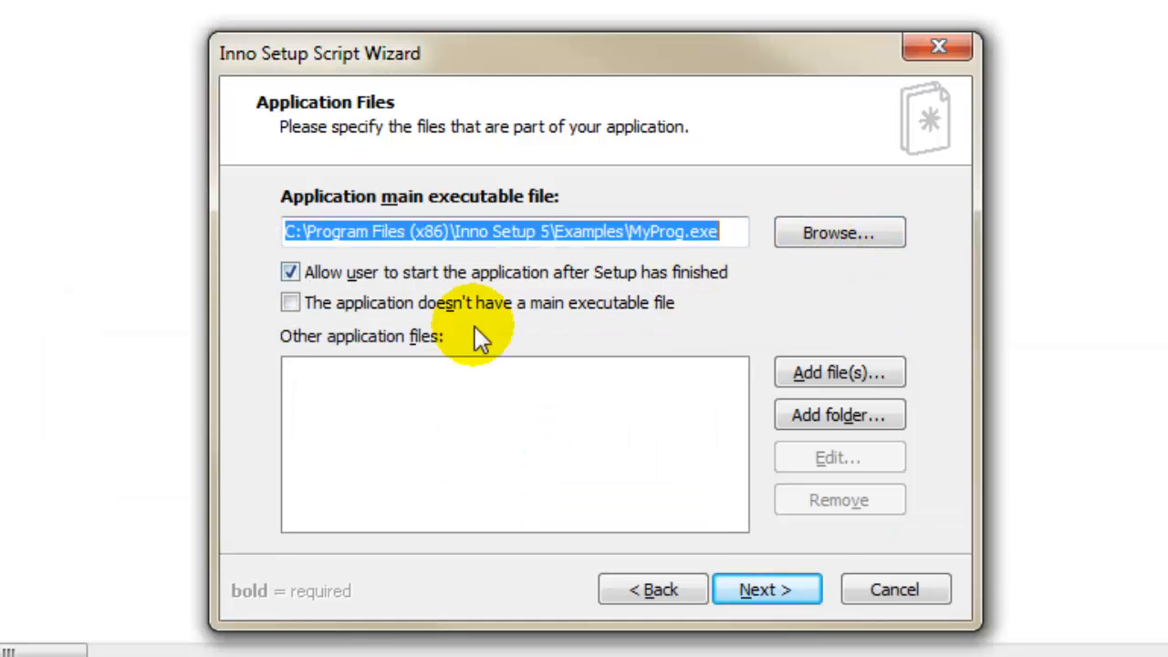
left_click(0, 274)
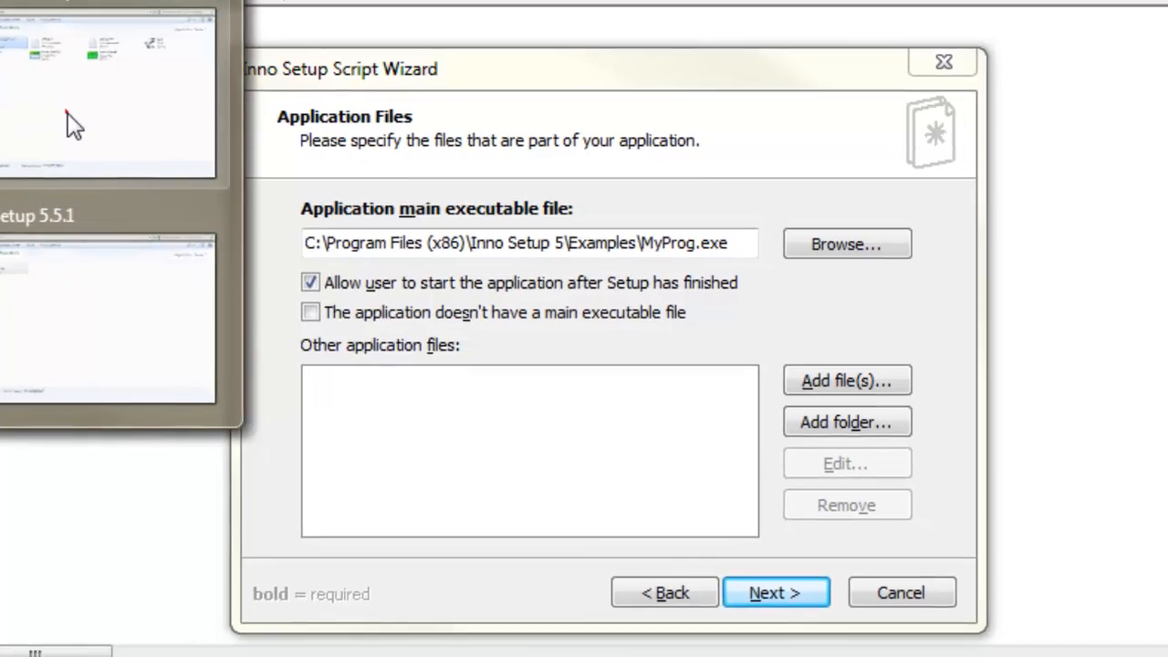
left_click(73, 126)
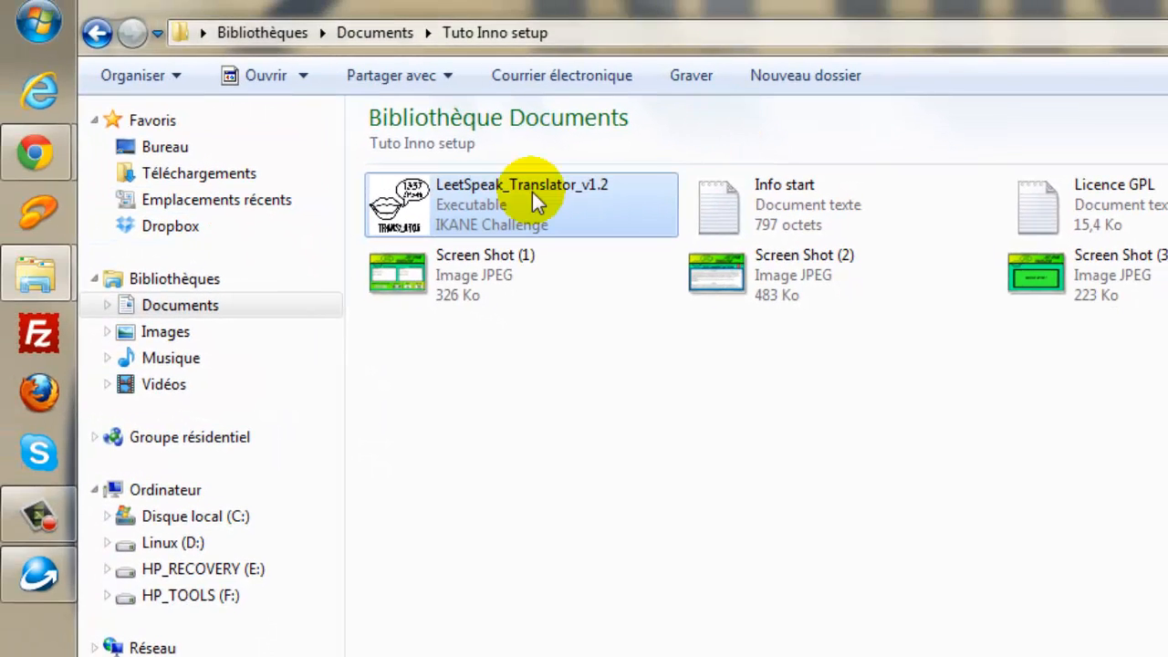
left_click(655, 37)
key("ctrl+c")
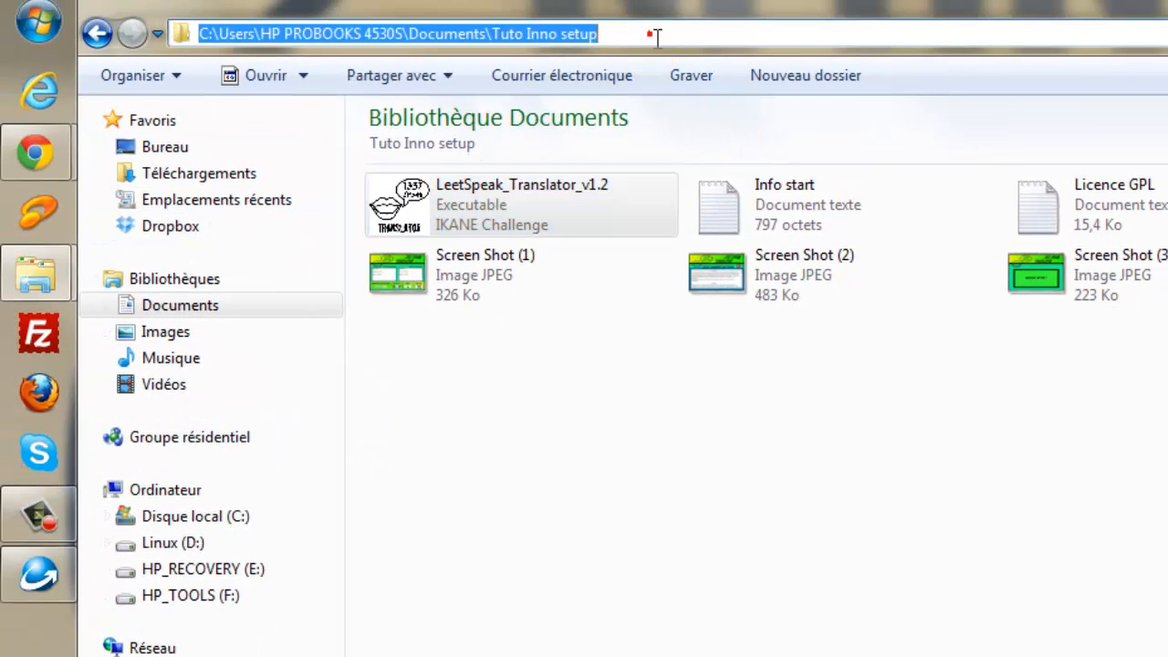
key("alt+Tab")
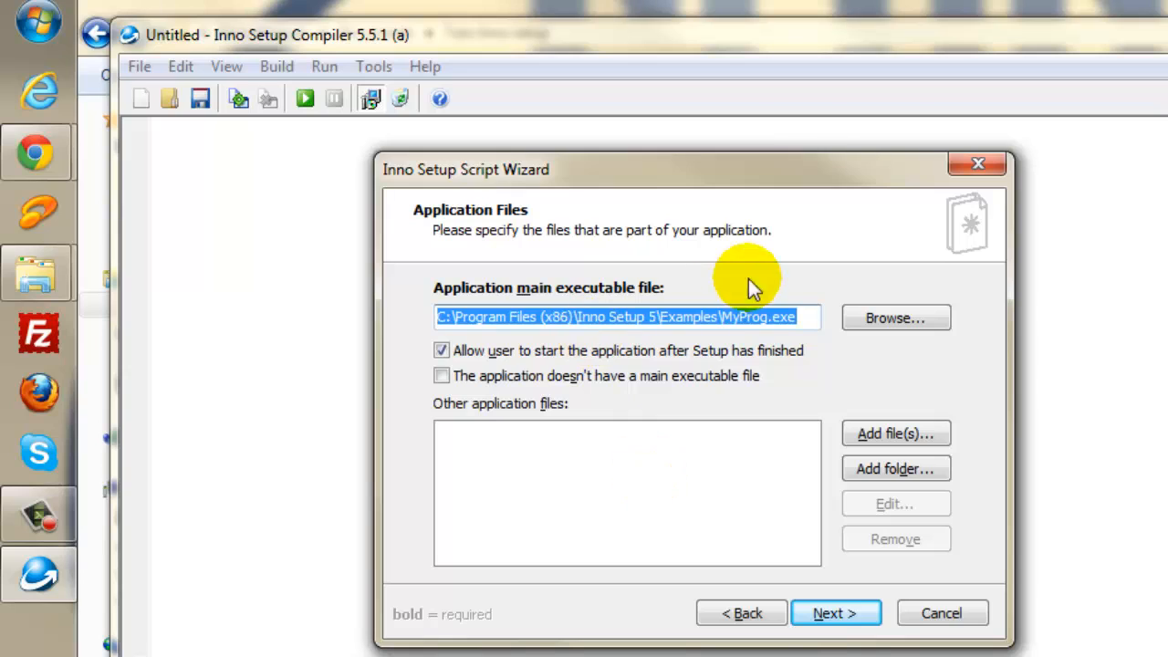
key("ctrl+v")
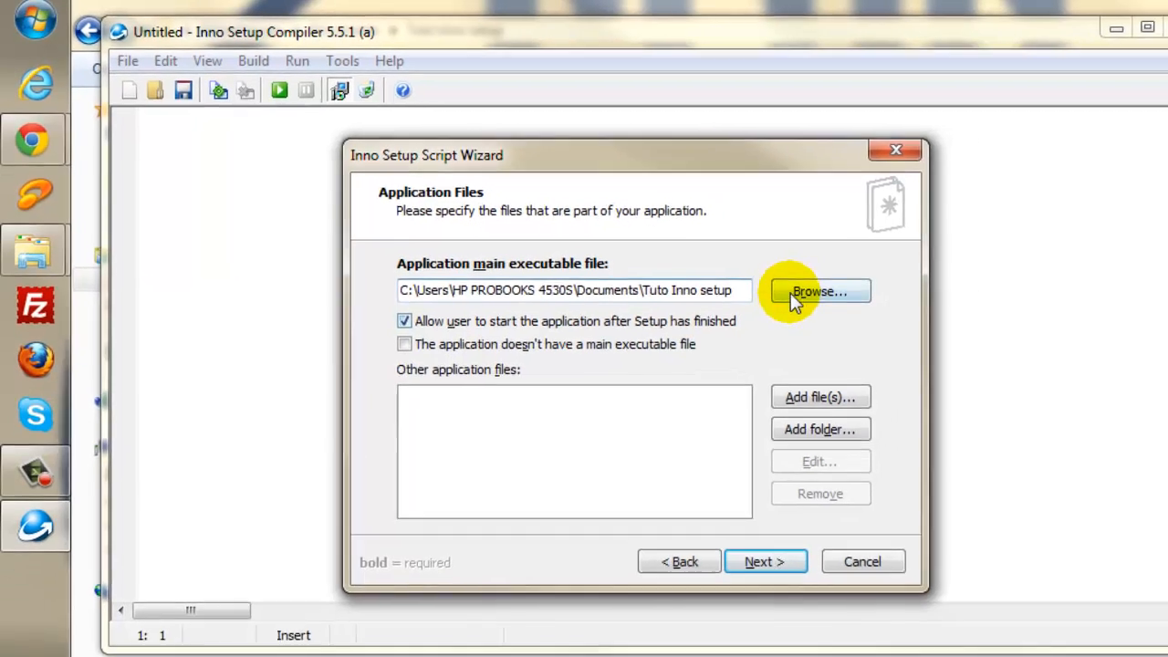
Browse to the Tuto Inno setup folder and choose LeetSpeak_Translator_v1.2 as the application's main executable file.
left_click(862, 317)
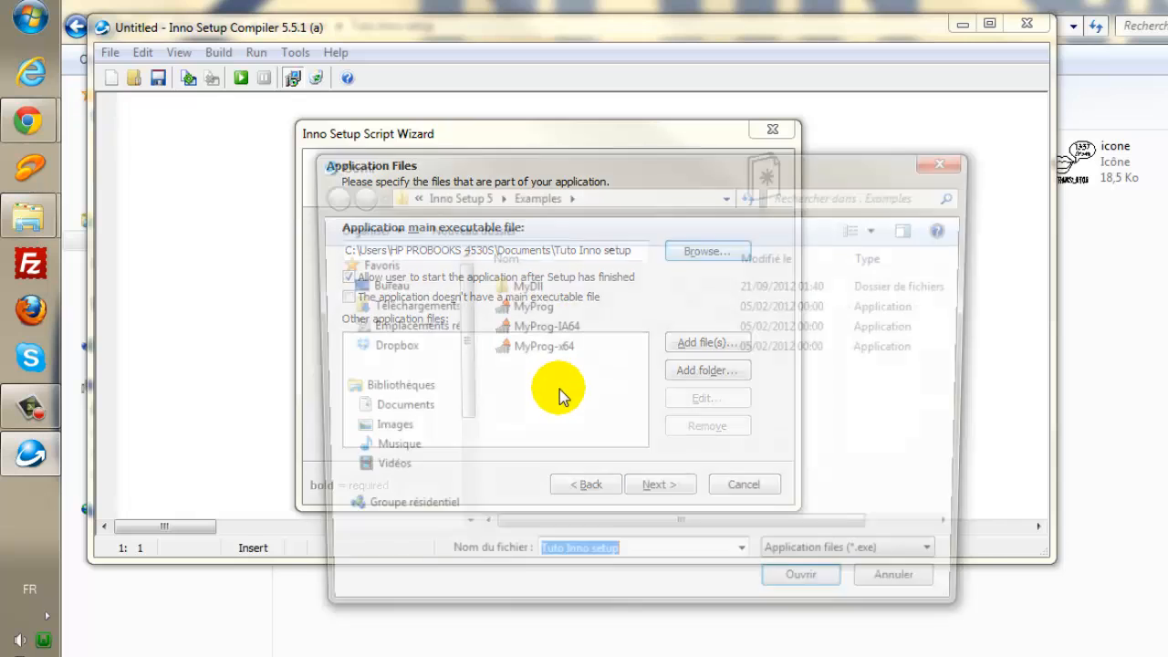
key("Return")
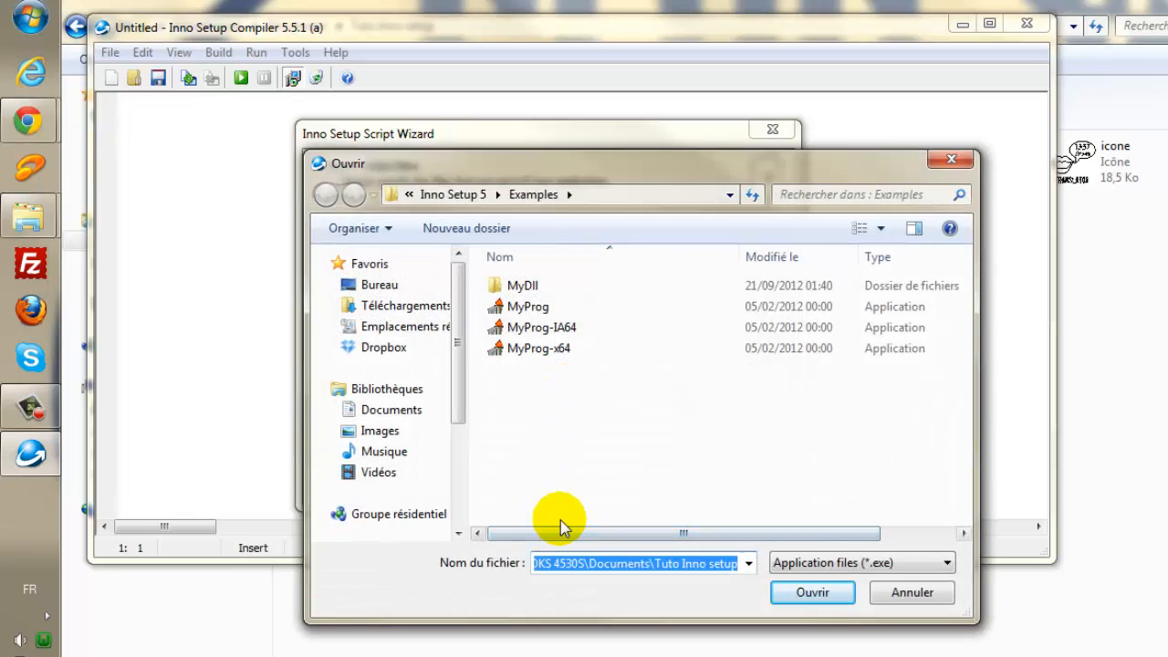
left_click(536, 292)
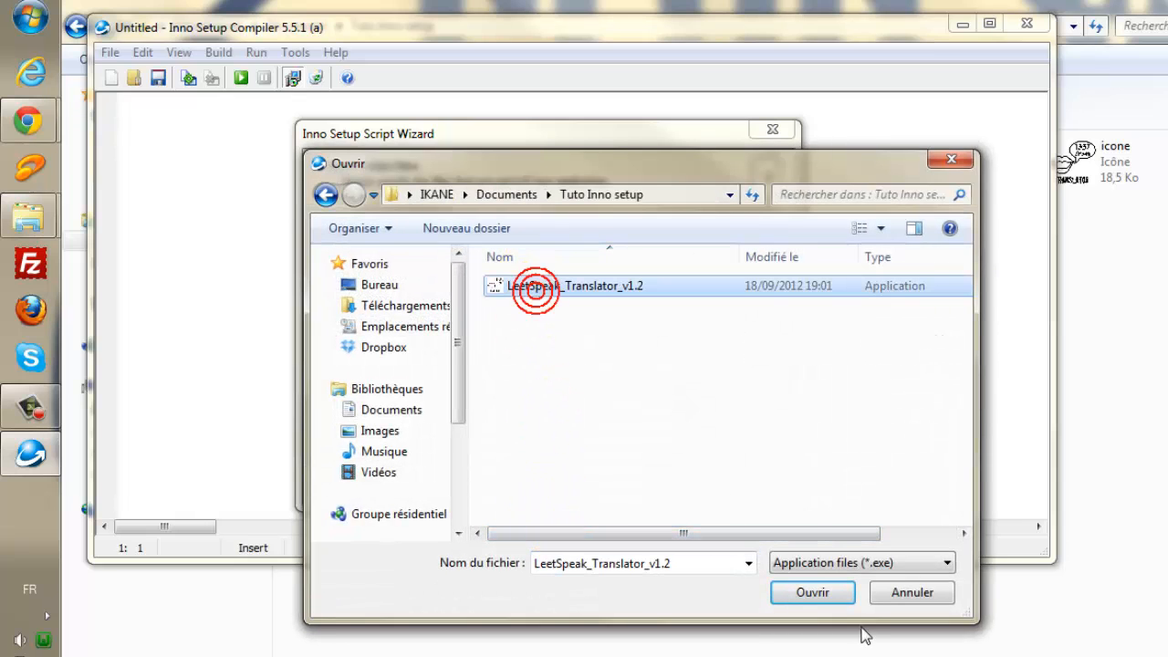
left_click(812, 593)
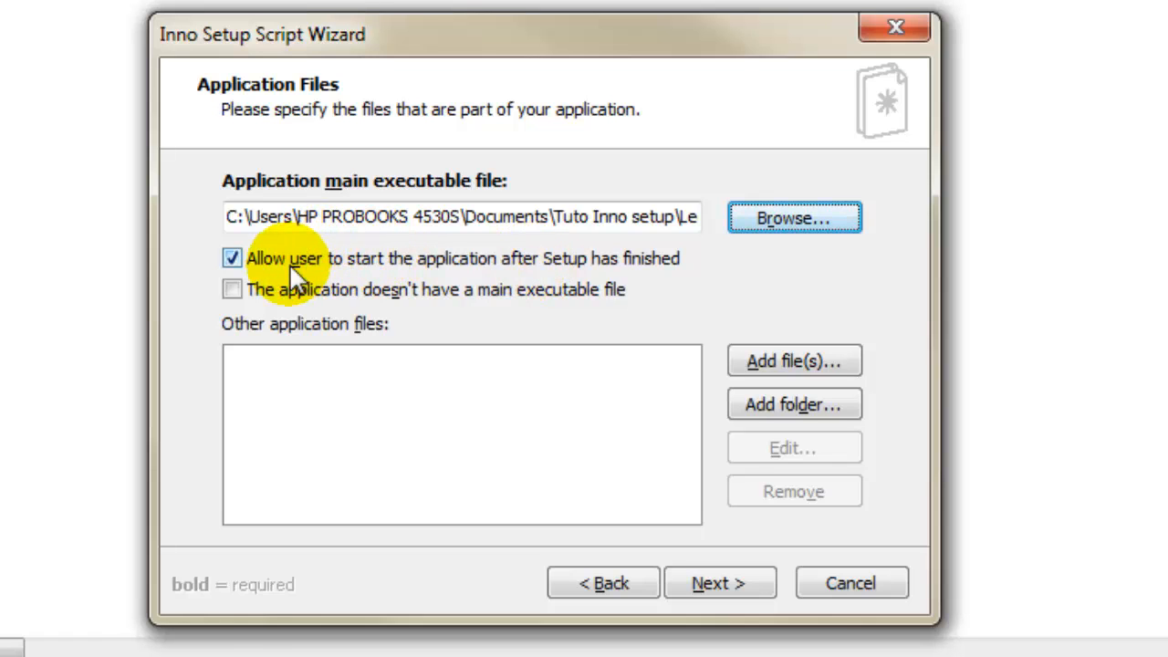
Add LeetSpeak_Translator_v1.2, Licence GPL and Screen Shot (1) to (3) as other application files, and proceed to the Application Icons page.
left_click(777, 363)
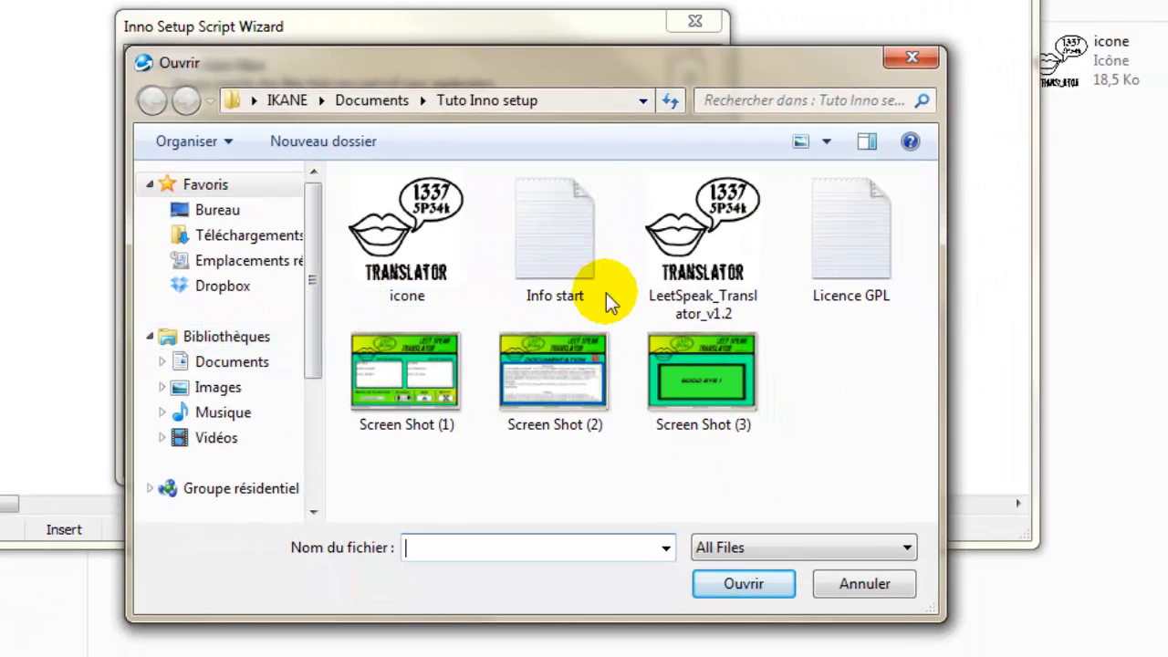
left_click(686, 267)
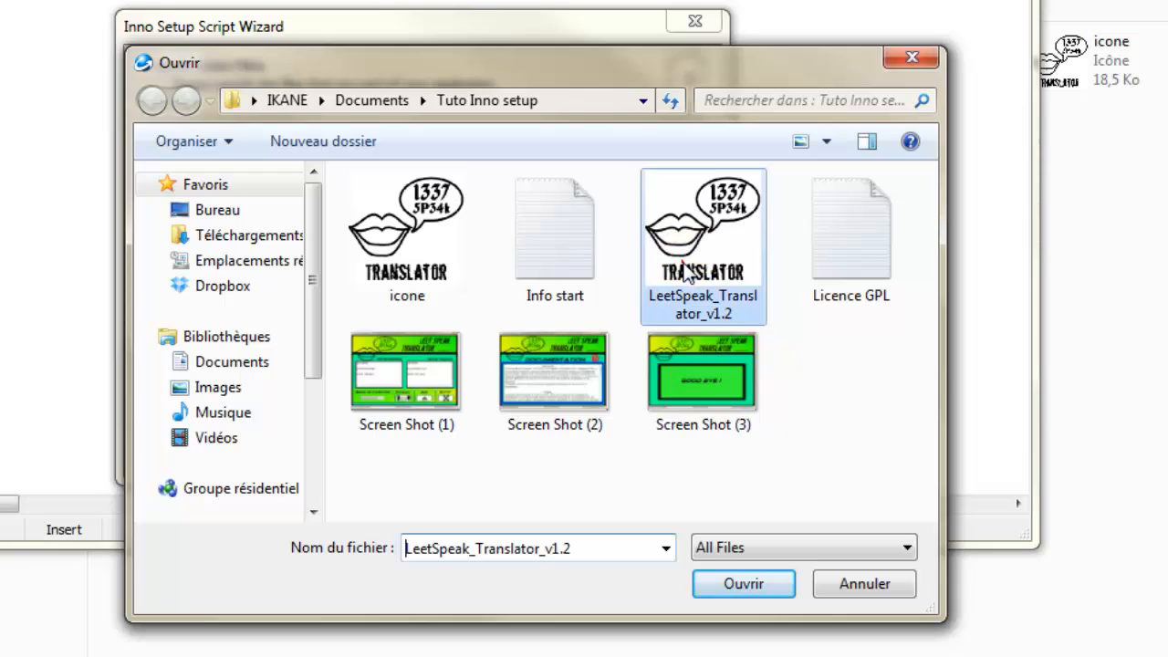
left_click(691, 390)
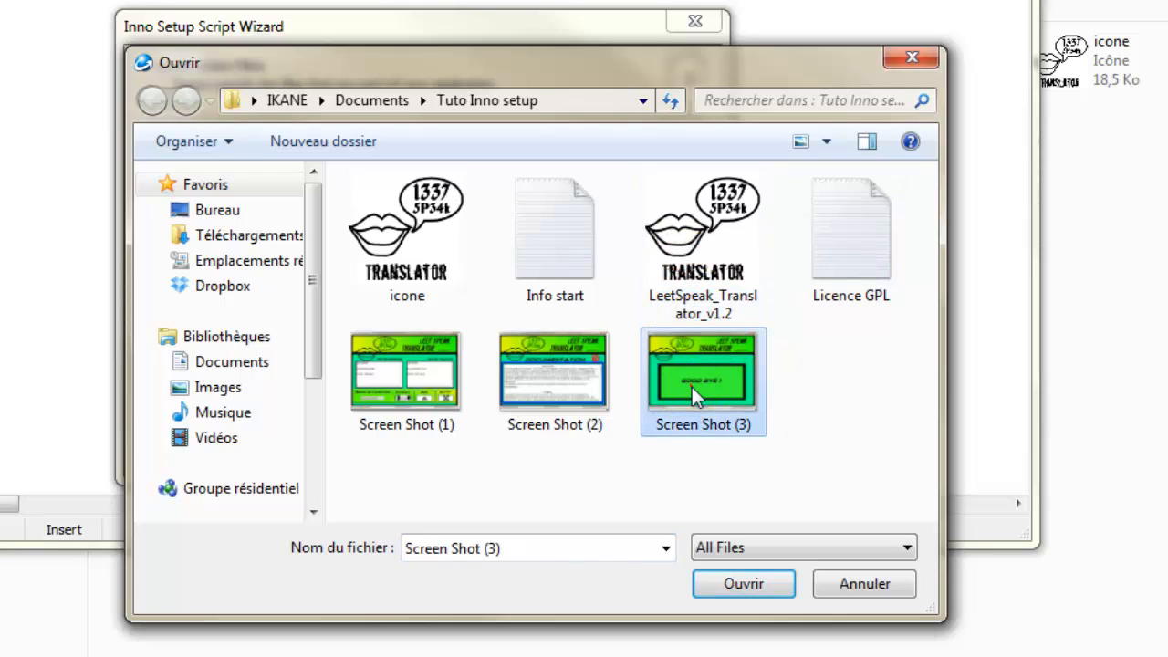
left_click(707, 290)
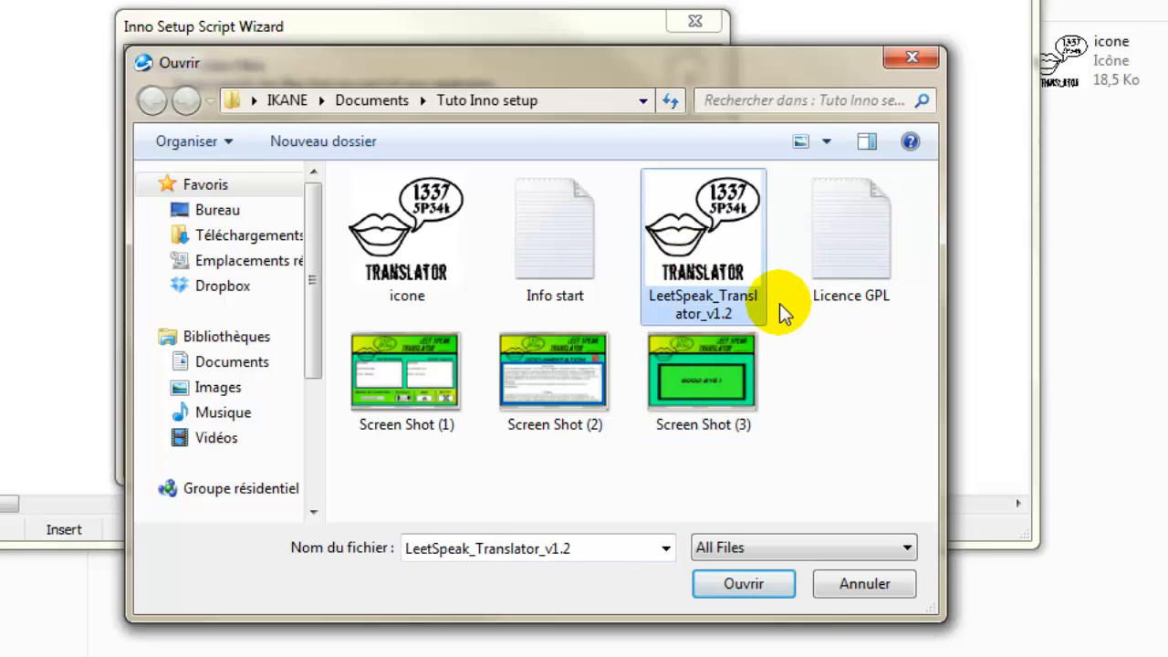
left_click(740, 376, "shift")
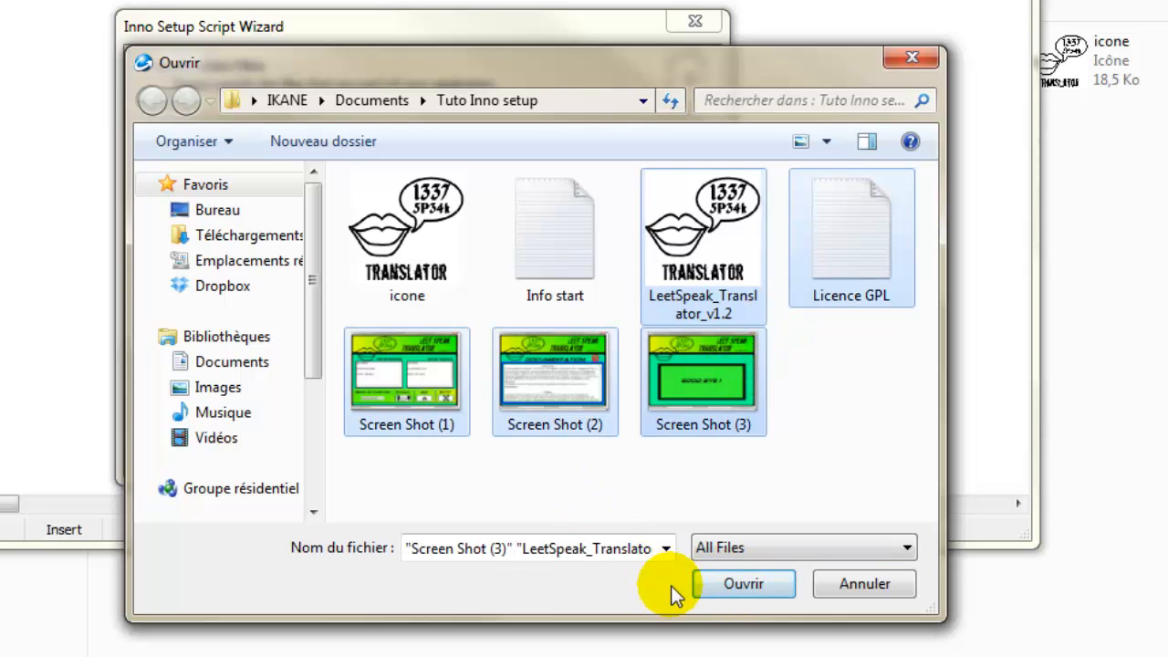
left_click(743, 583)
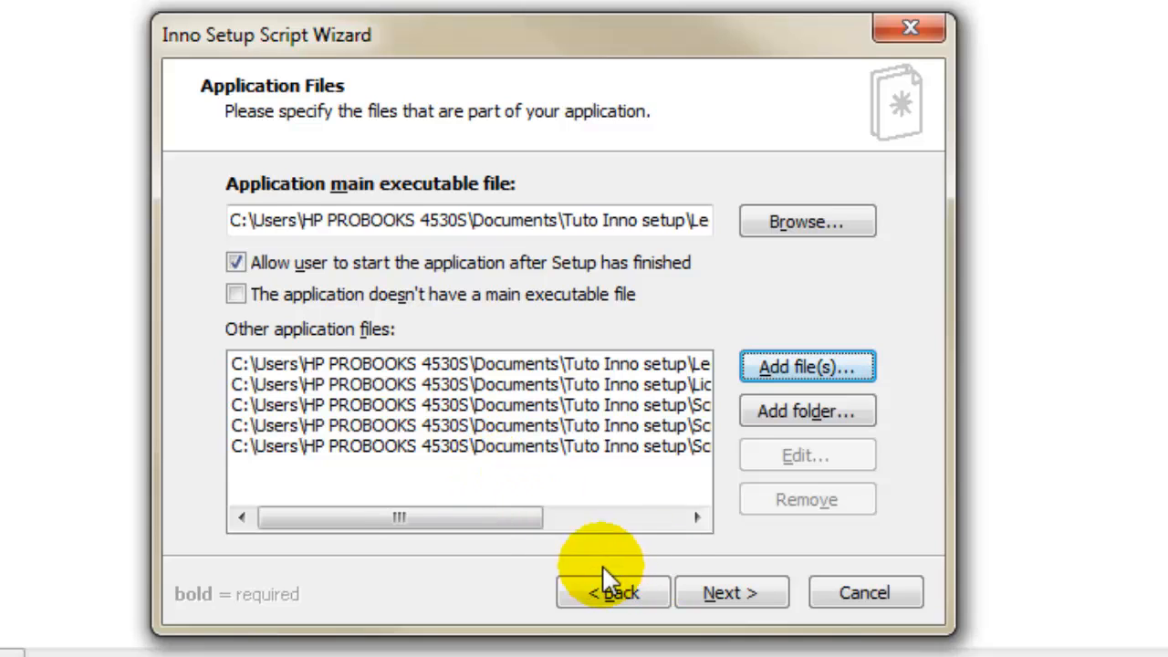
left_click(730, 591)
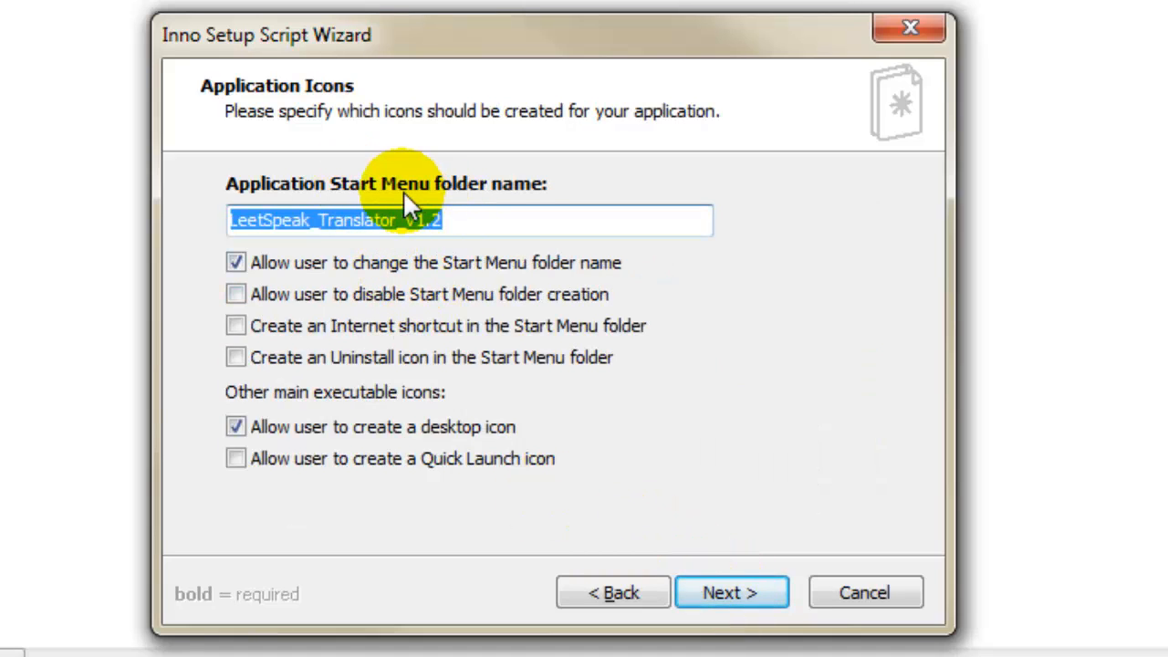
Rename the application's Start Menu folder as LeetSpeak Translator v1.2, replacing the underscores with spaces.
left_click(362, 224)
left_click(457, 223)
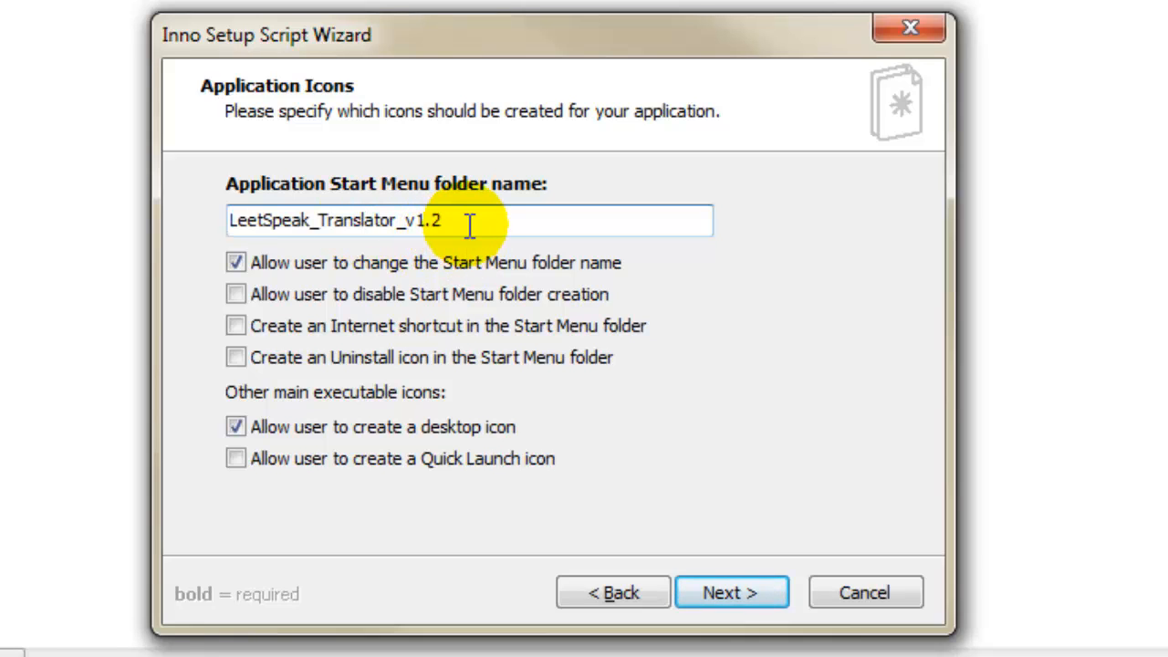
left_click(321, 224)
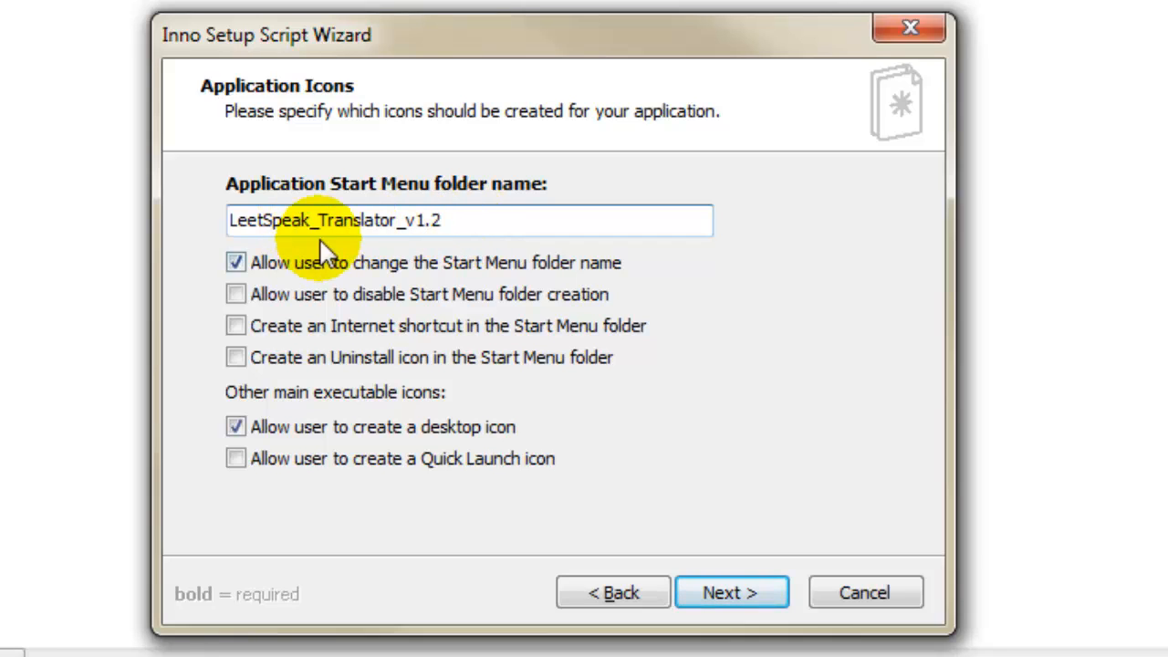
key("BackSpace")
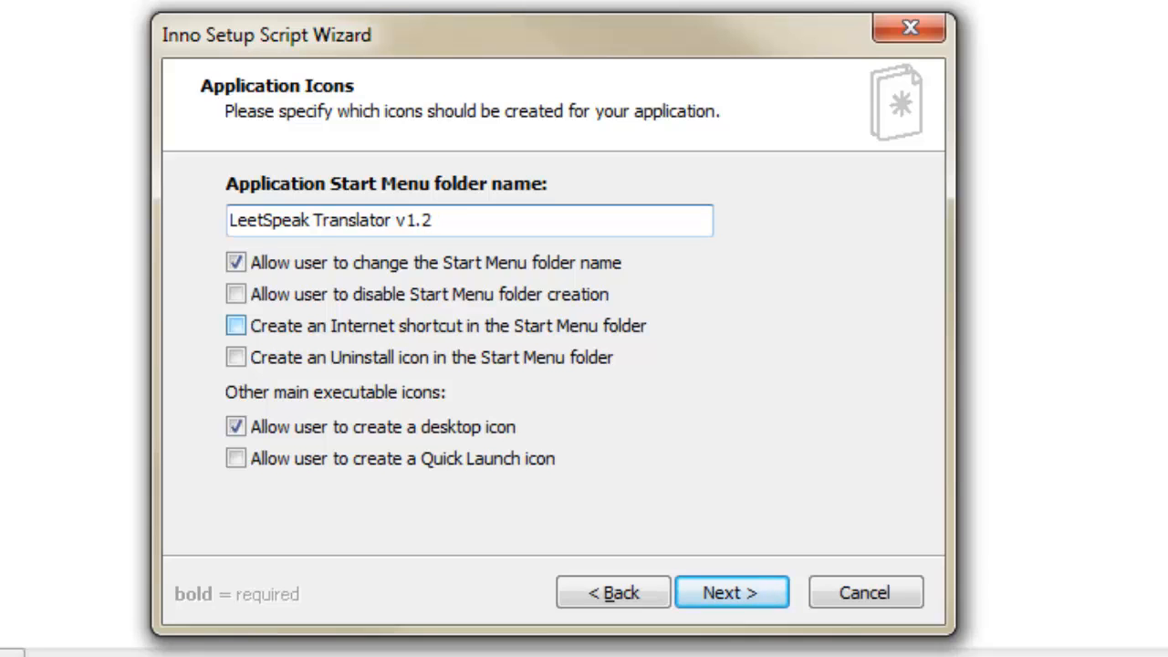
left_click(465, 217)
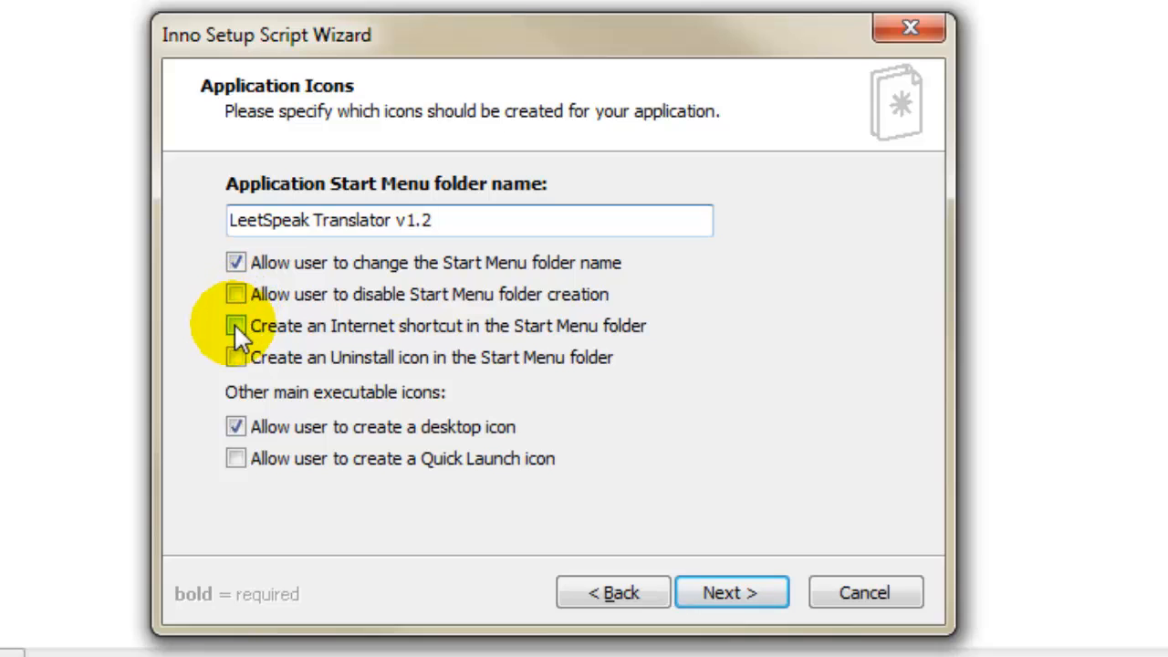
Enable the Internet shortcut, the Uninstall icon and the optional Quick Launch icon, and proceed to the Application Documentation page.
left_click(235, 326)
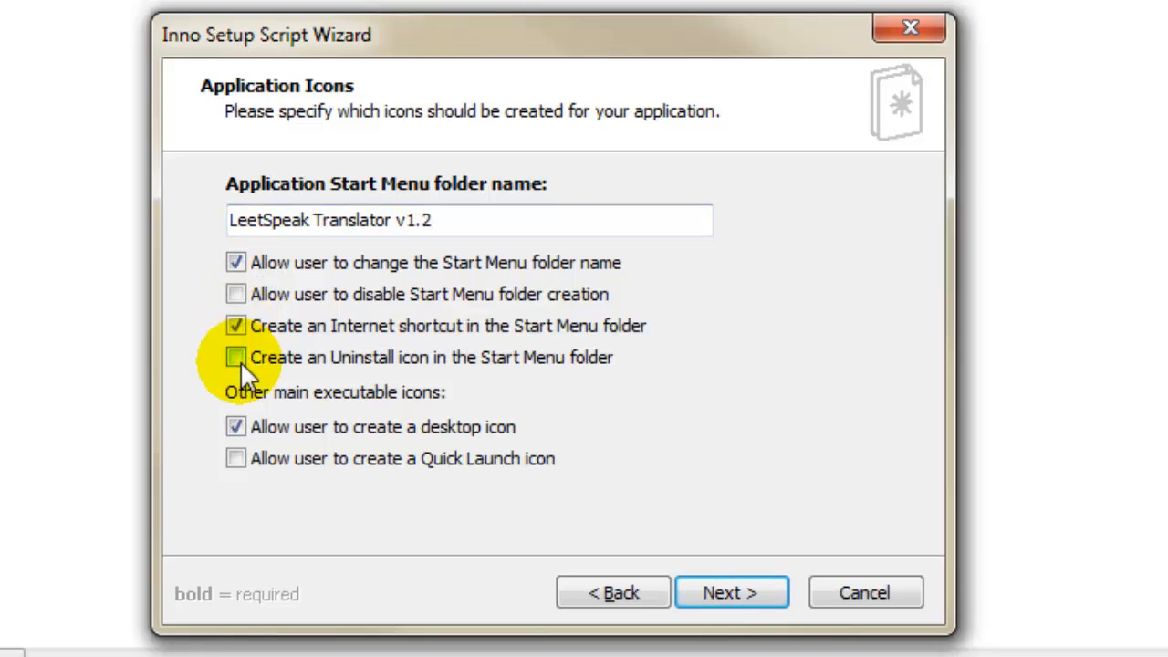
left_click(236, 357)
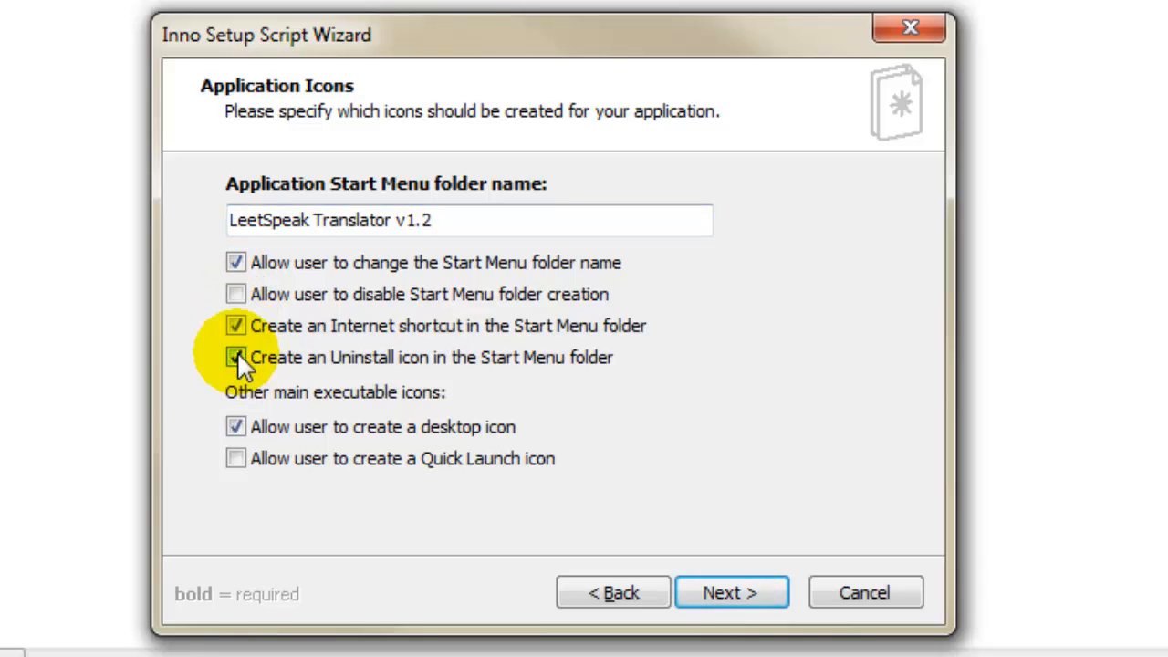
left_click(234, 459)
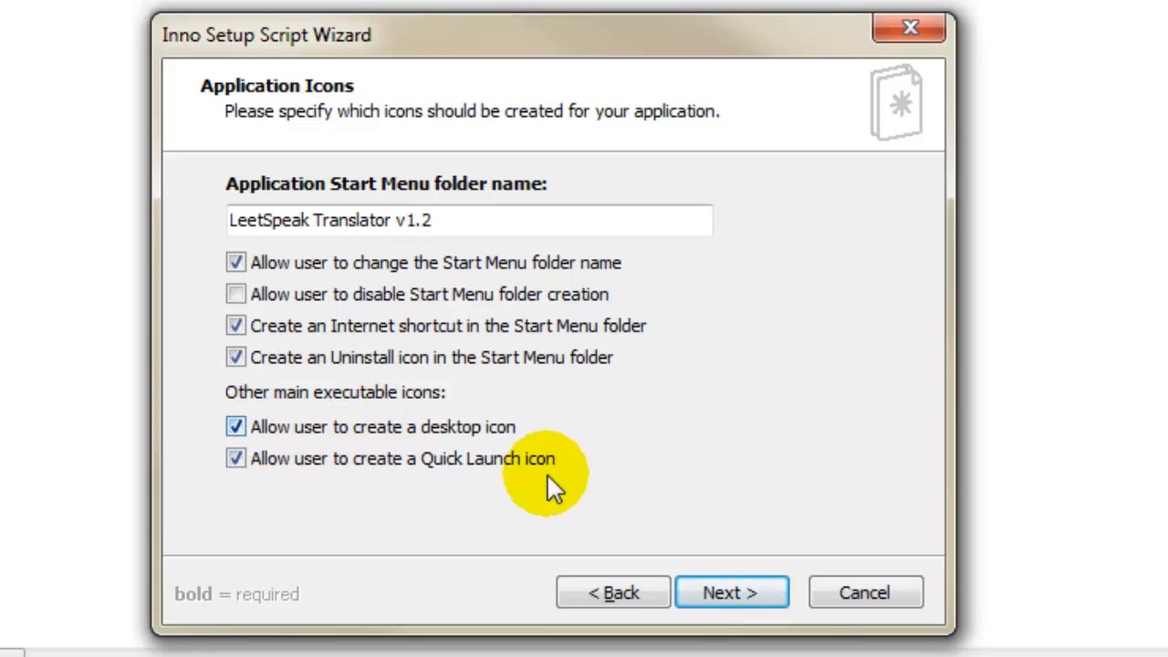
left_click(716, 595)
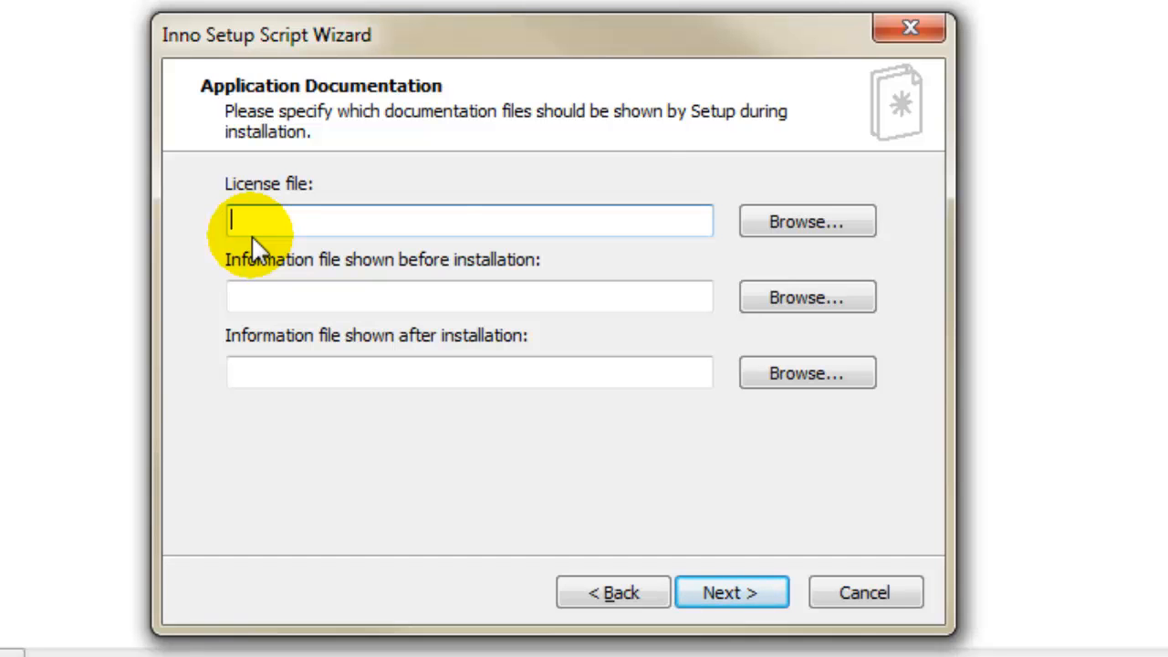
Choose Licence GPL from the Tuto Inno setup folder as the license file.
left_click(793, 230)
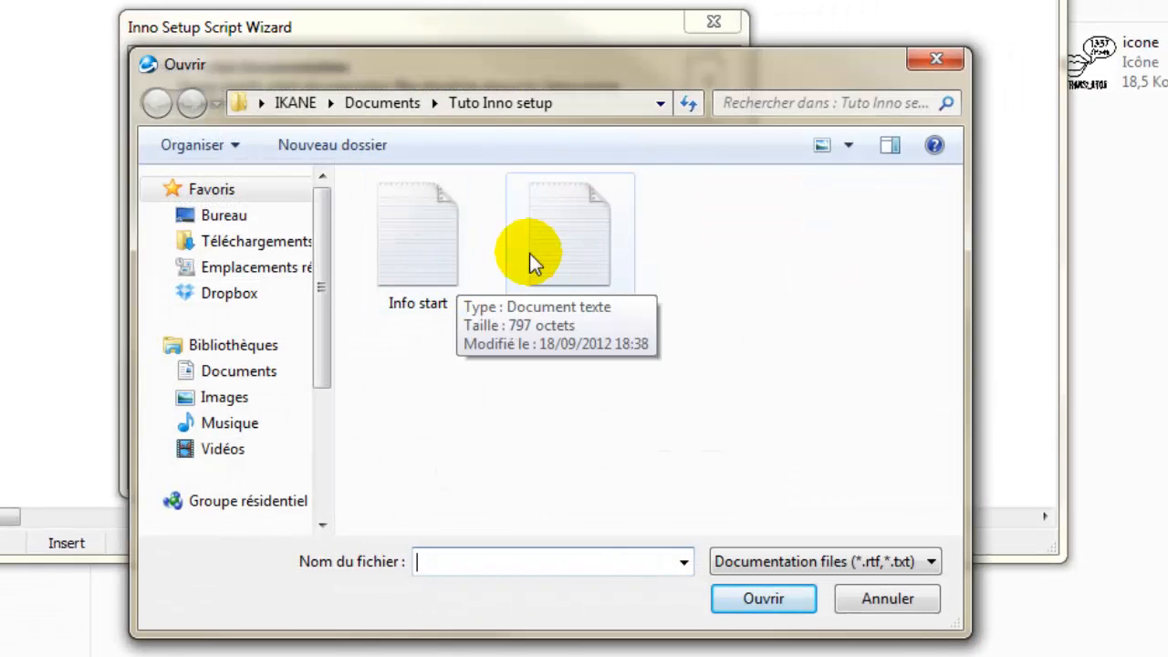
left_click(552, 255)
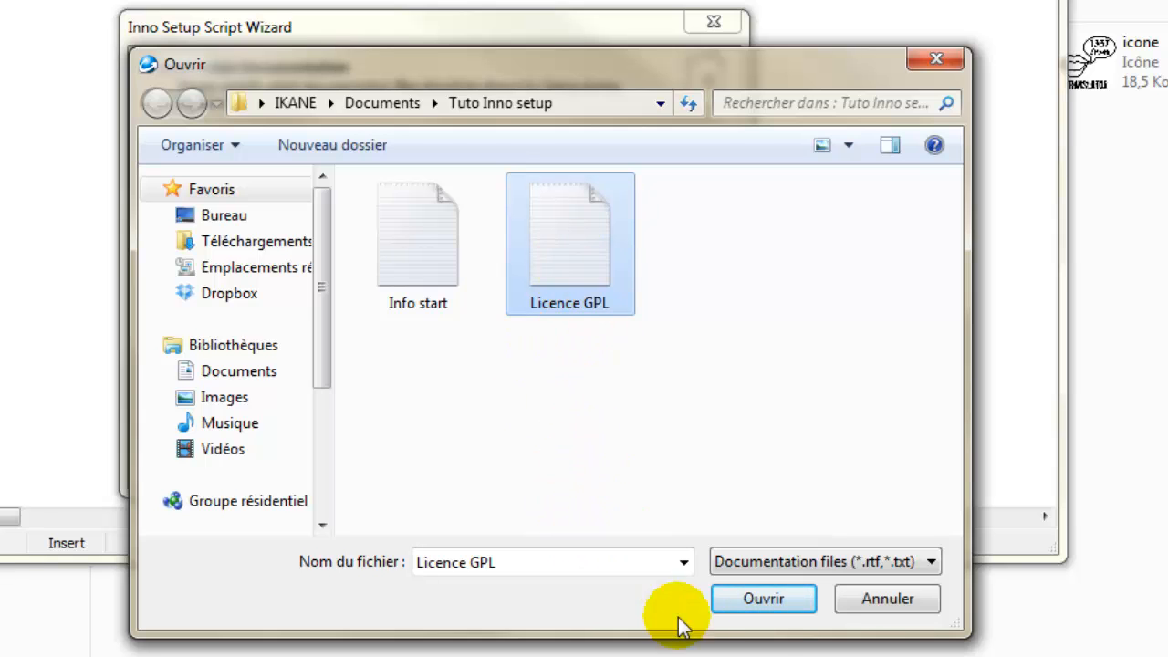
left_click(757, 598)
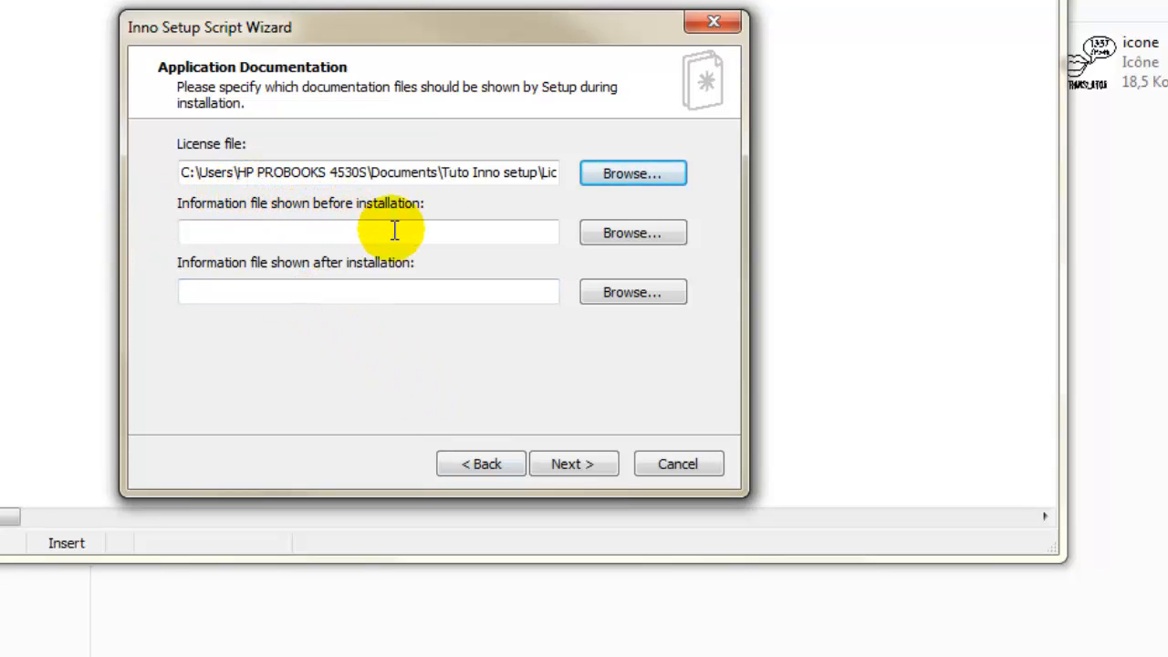
Choose Info start as the information file shown before installation, leave the after-installation file empty, and proceed to Setup Languages.
left_click(602, 234)
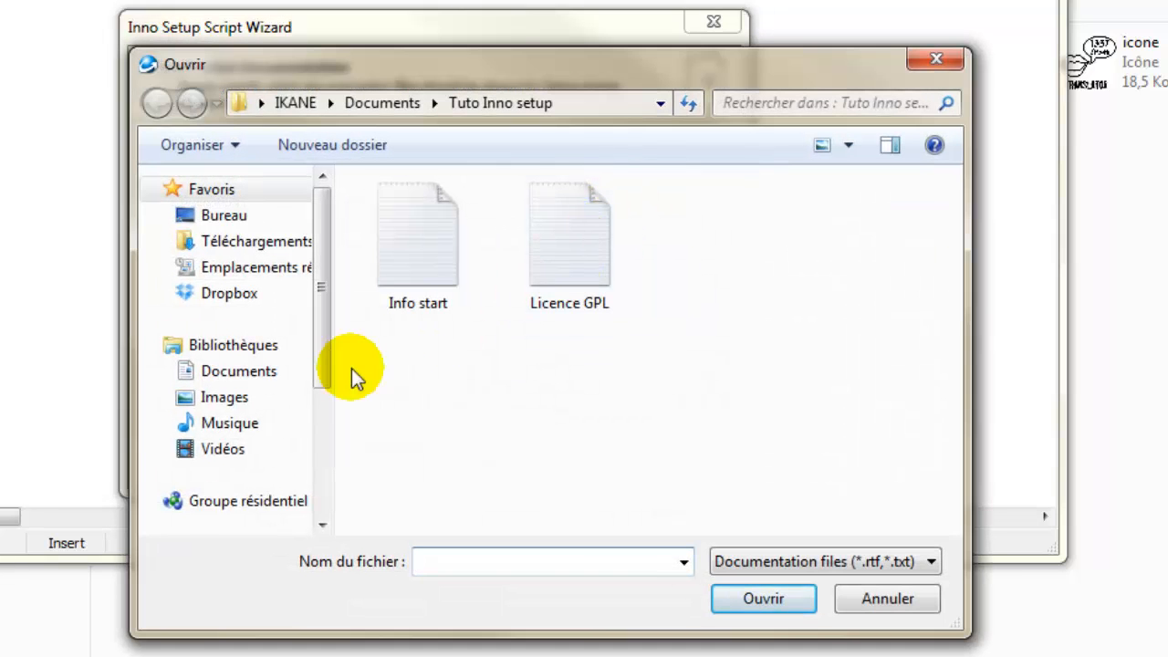
left_click(423, 261)
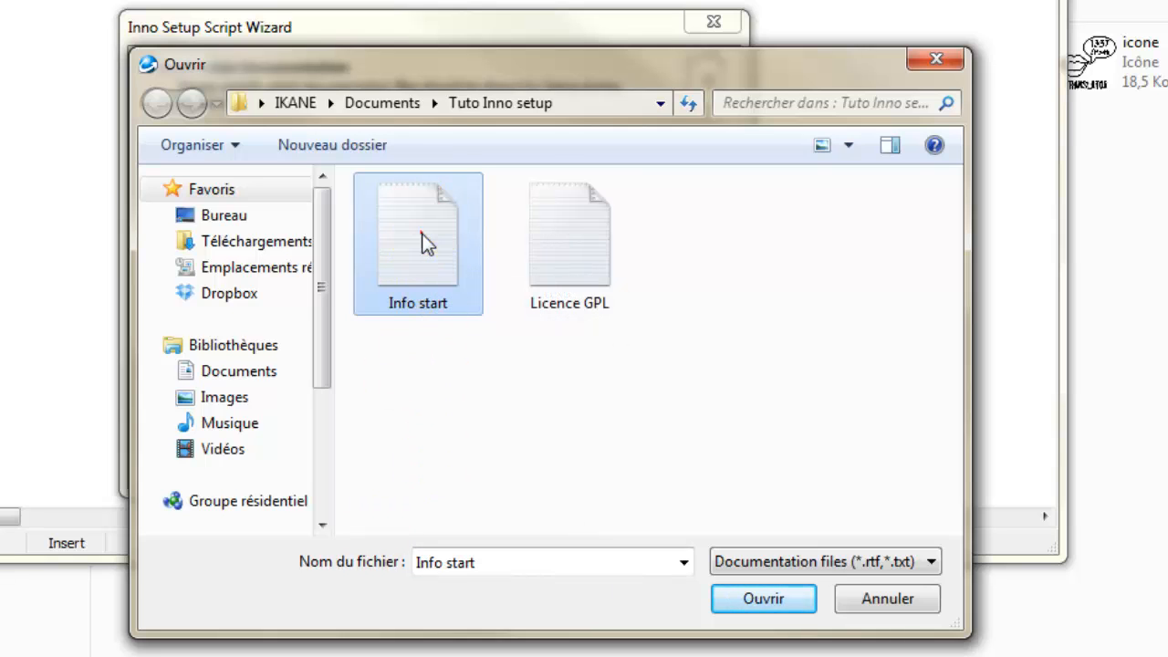
double_click(423, 235)
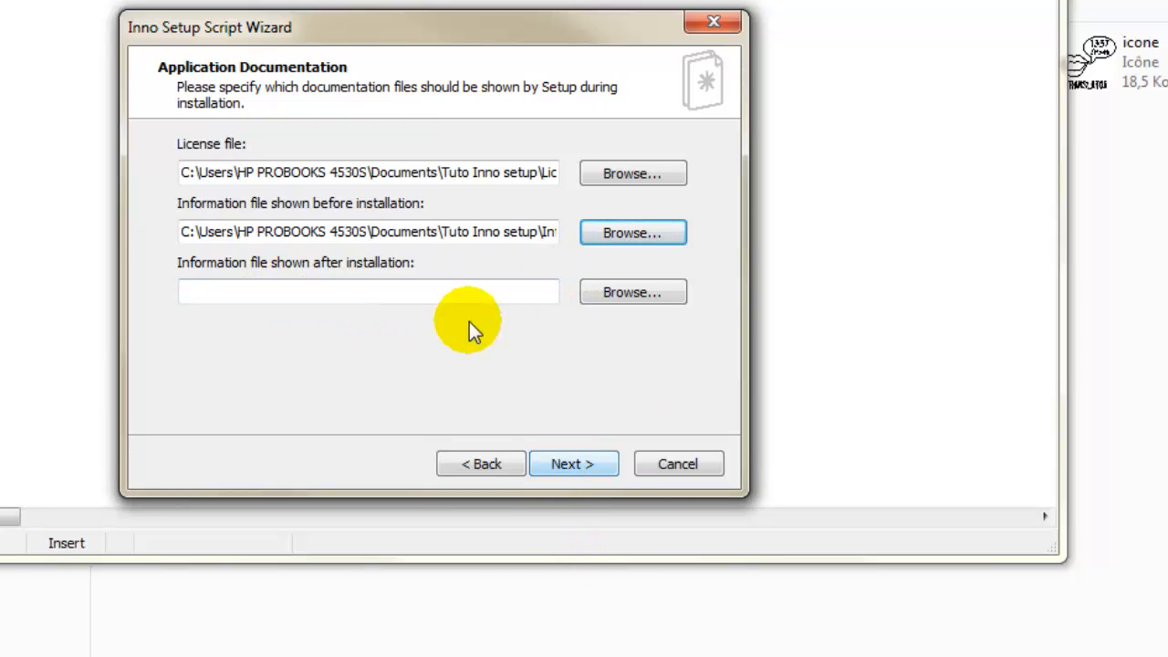
left_click(476, 291)
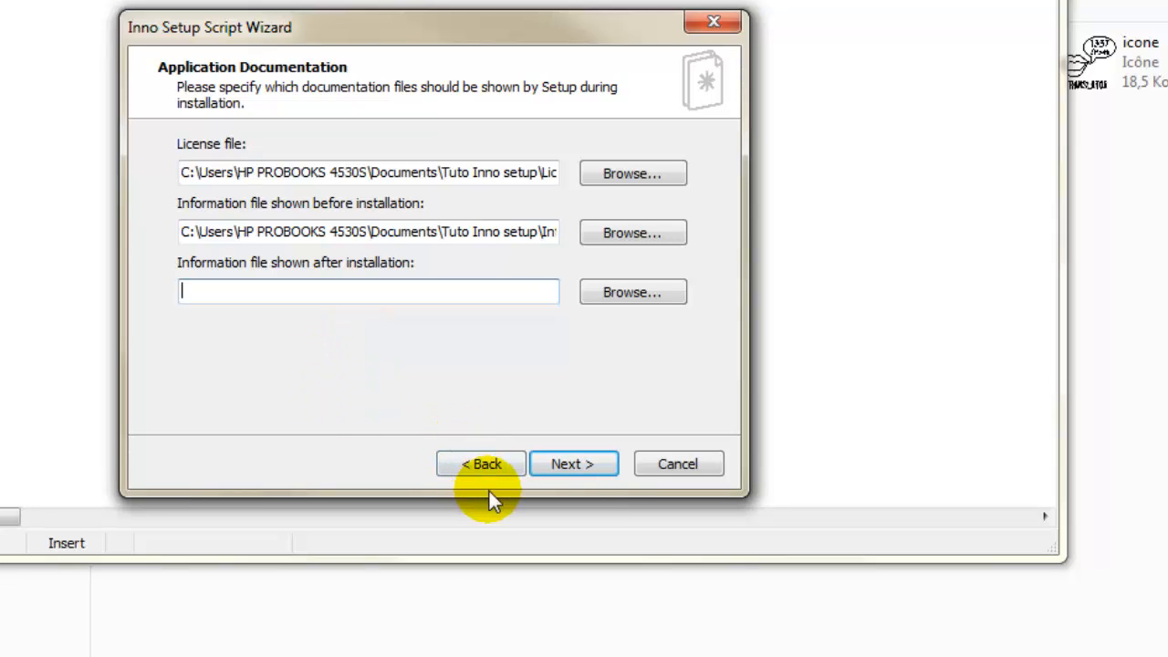
left_click(583, 463)
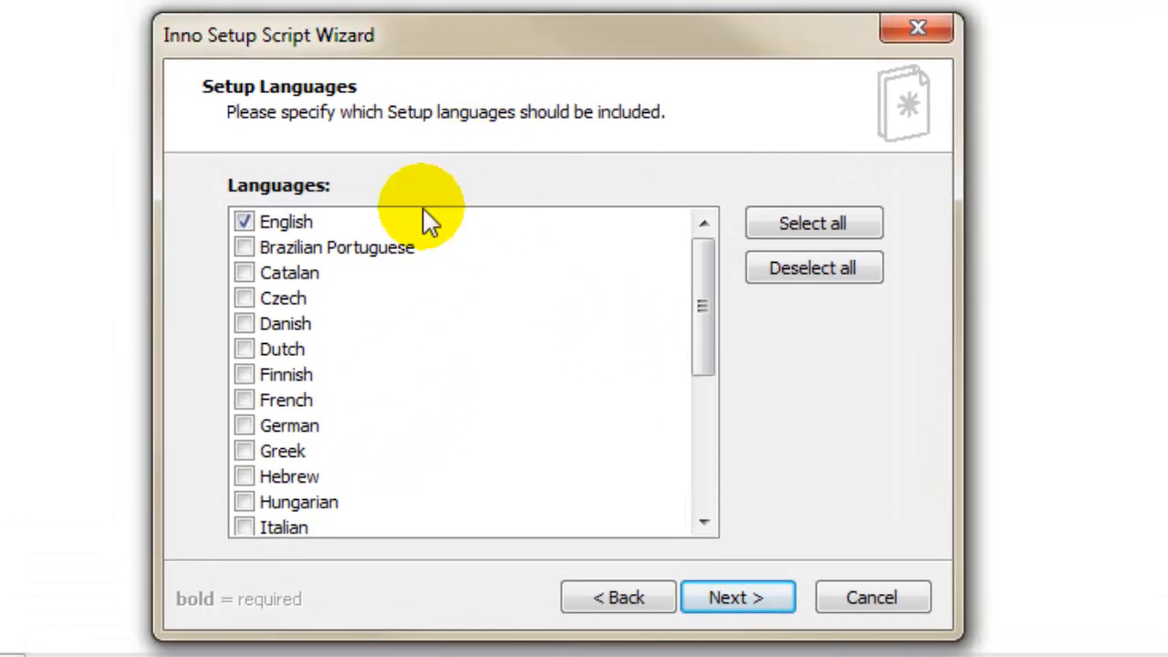
Include French alongside English in the setup languages and proceed to the Compiler Settings page.
left_click_drag(705, 265, 769, 315)
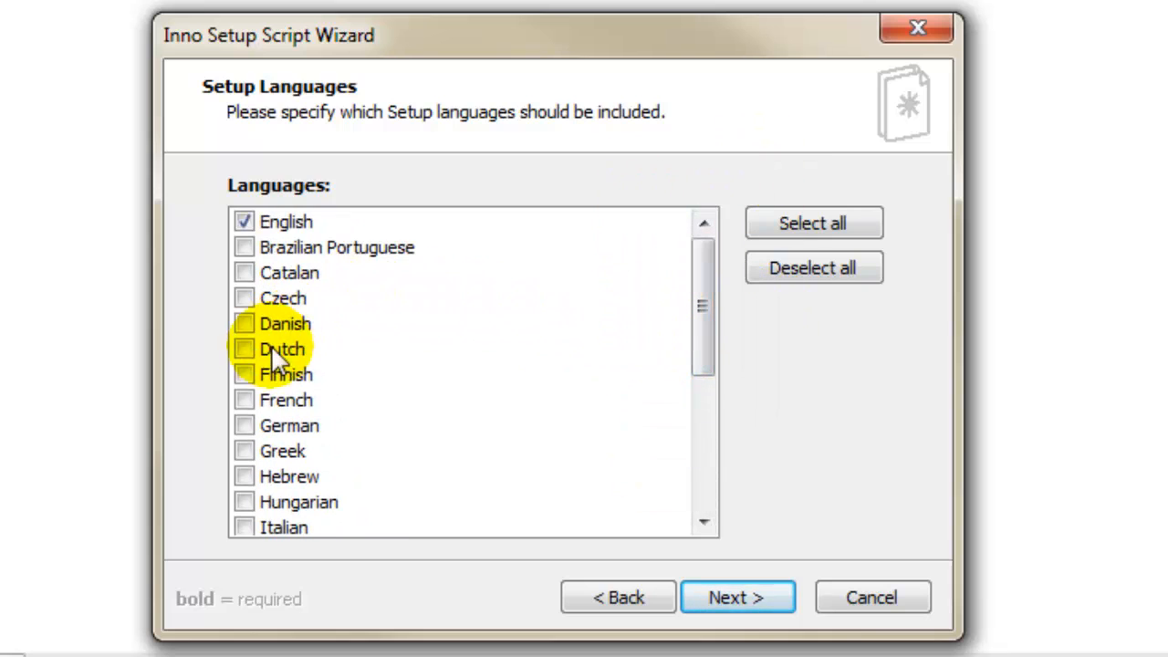
left_click(244, 401)
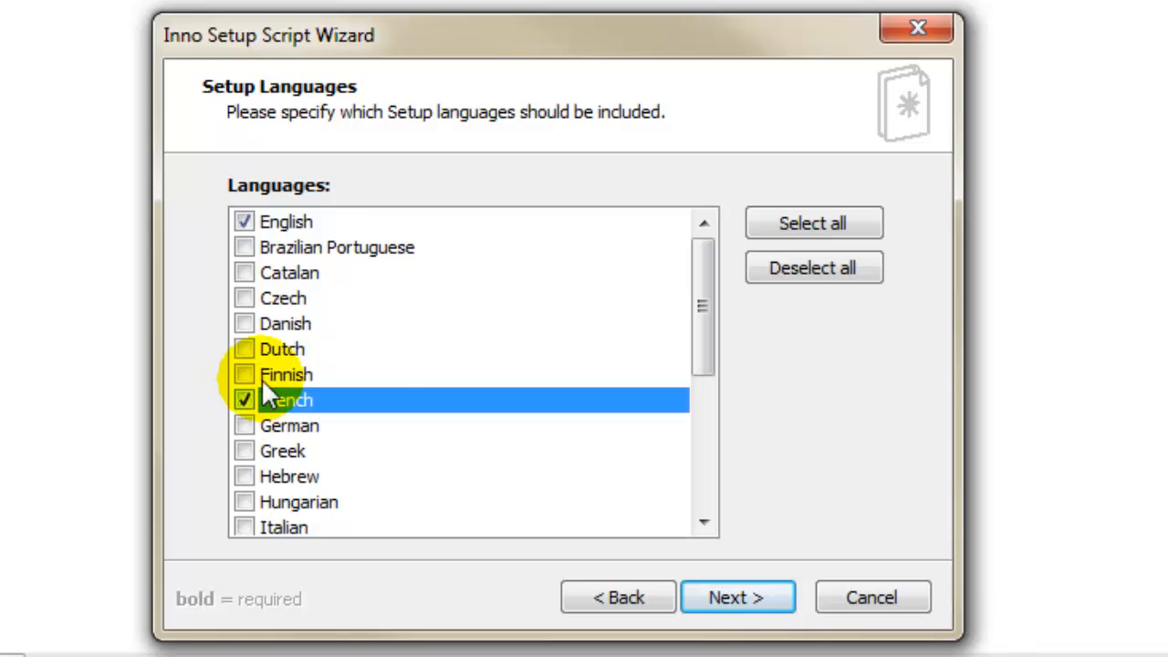
left_click(756, 597)
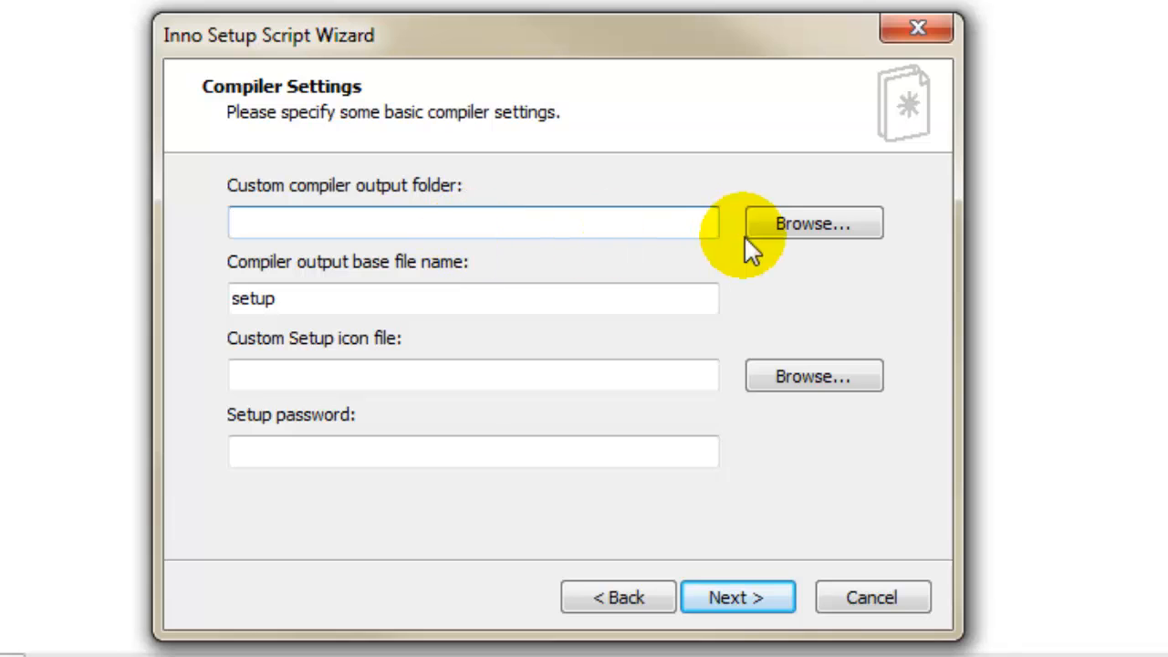
Choose icone from the Tuto Inno setup folder as the custom Setup icon, keeping setup as the output base file name.
left_click(626, 235)
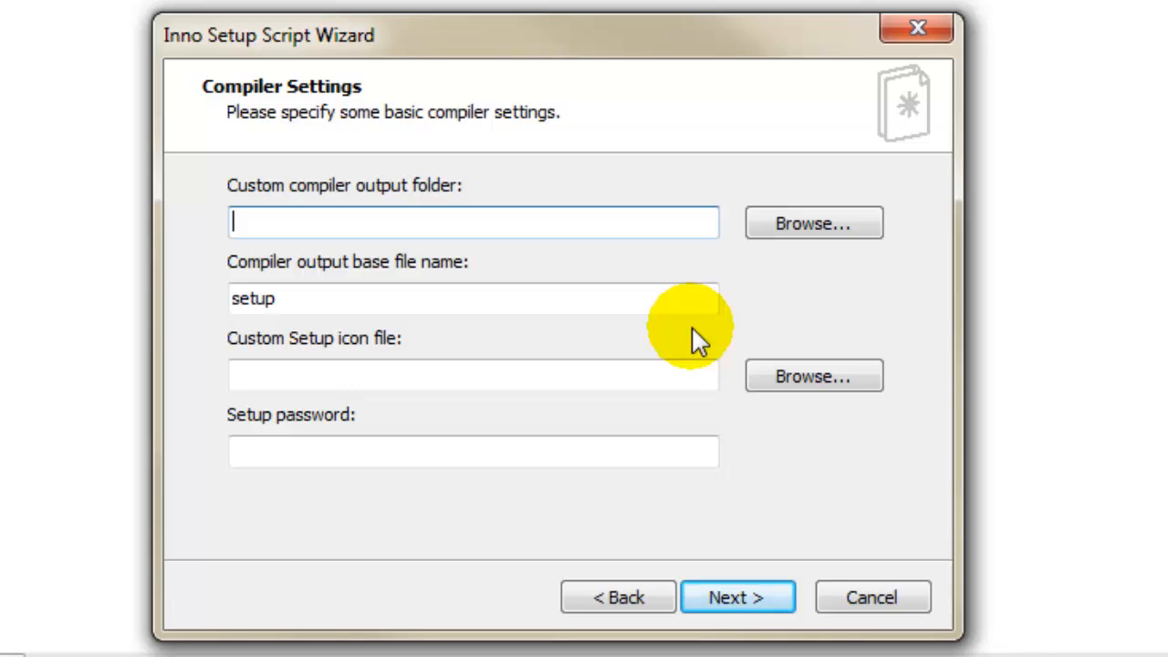
left_click(330, 297)
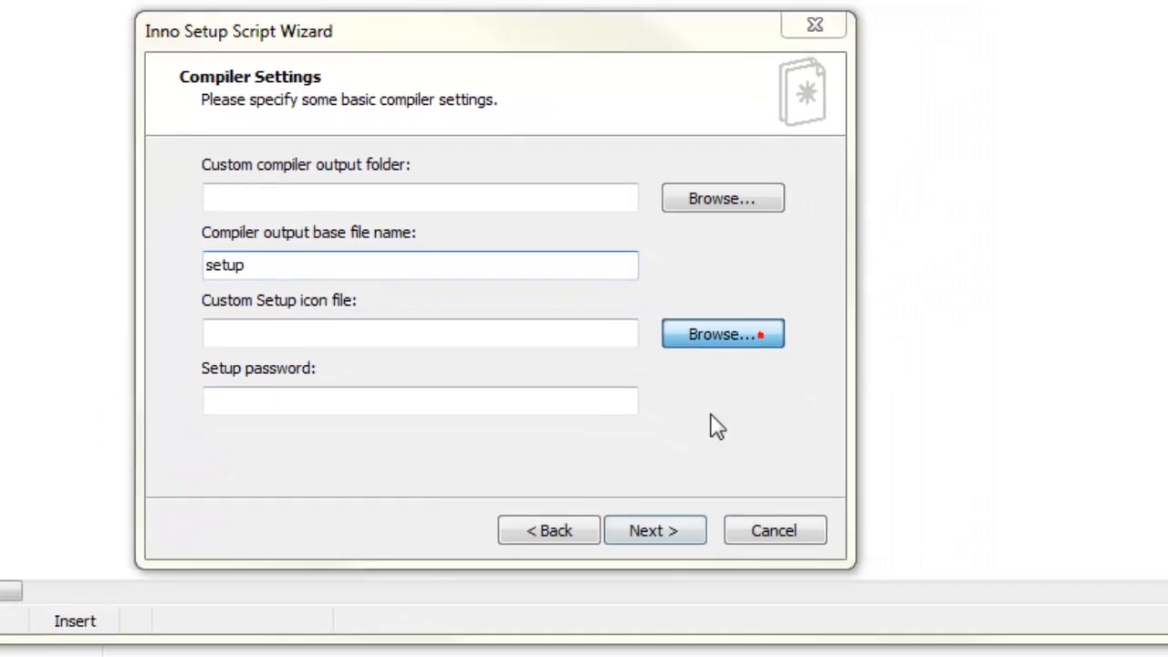
left_click(723, 334)
left_click(445, 261)
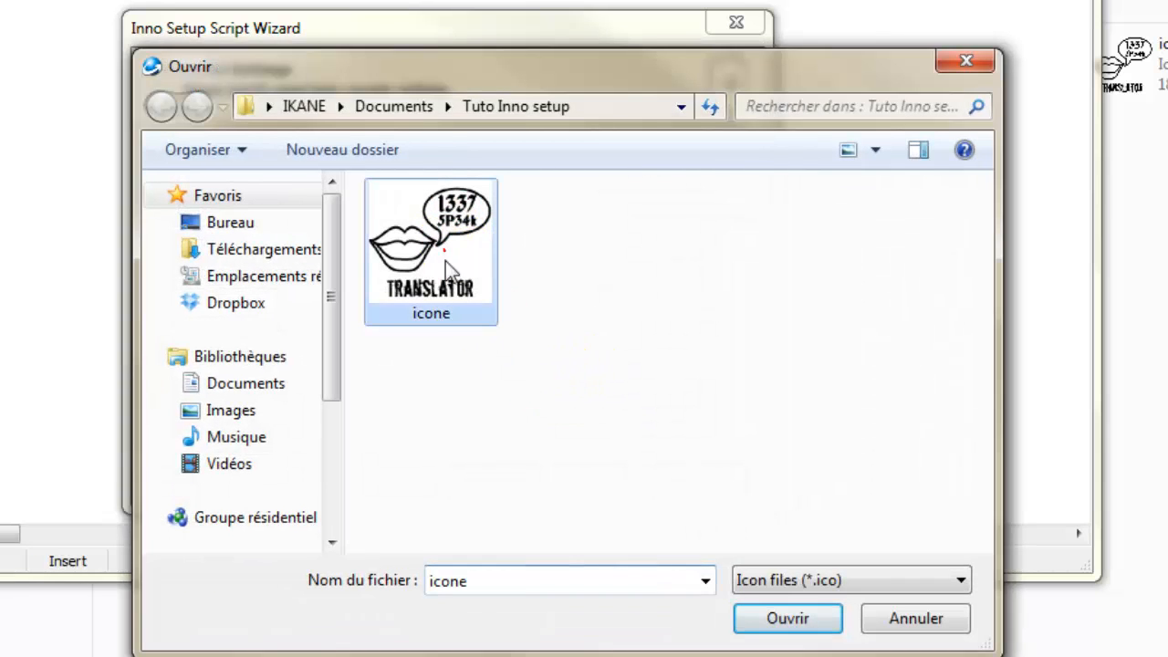
left_click(753, 618)
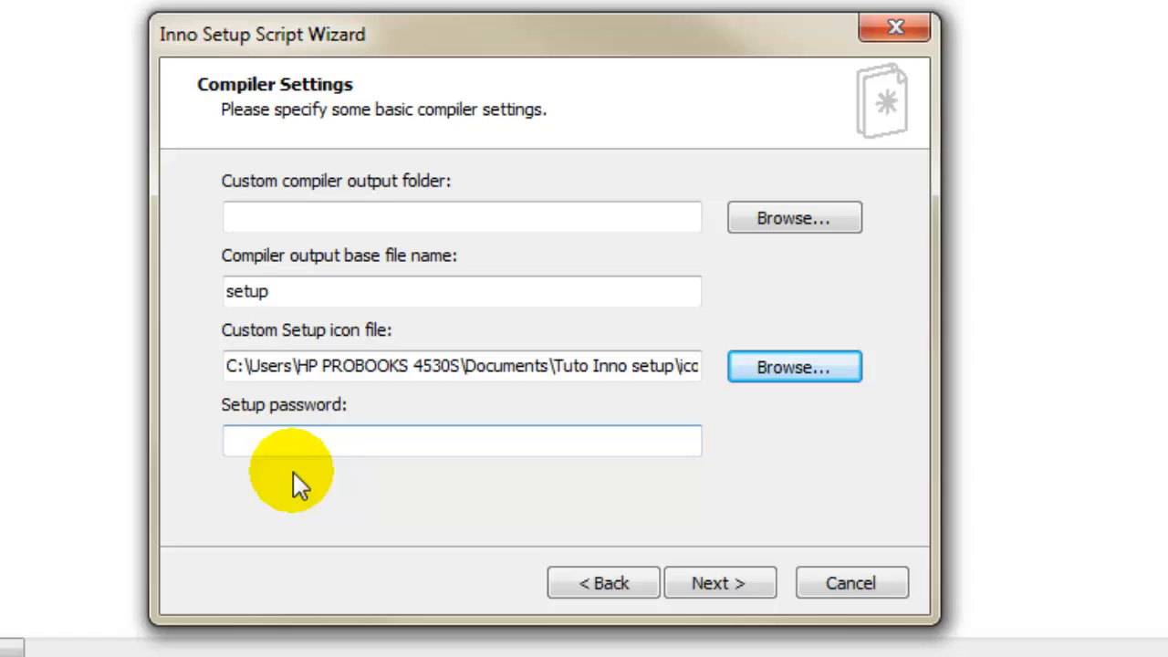
left_click(258, 370)
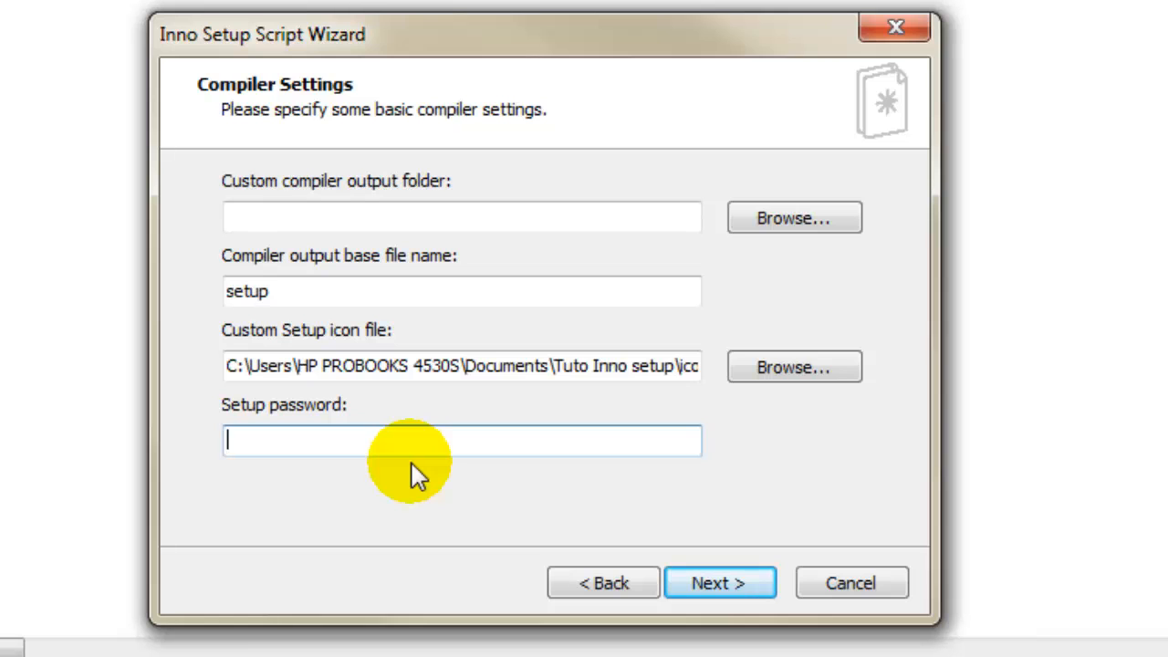
Complete the wizard without a setup password, keeping the #define compiler directives, and generate the script.
left_click(714, 583)
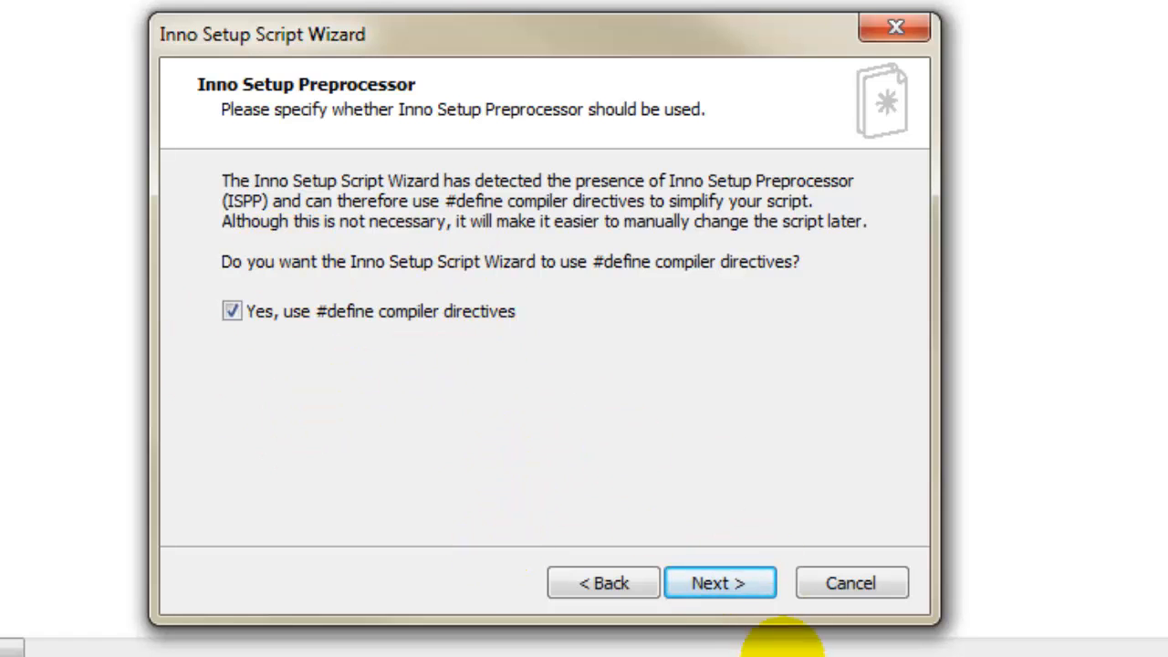
left_click(709, 587)
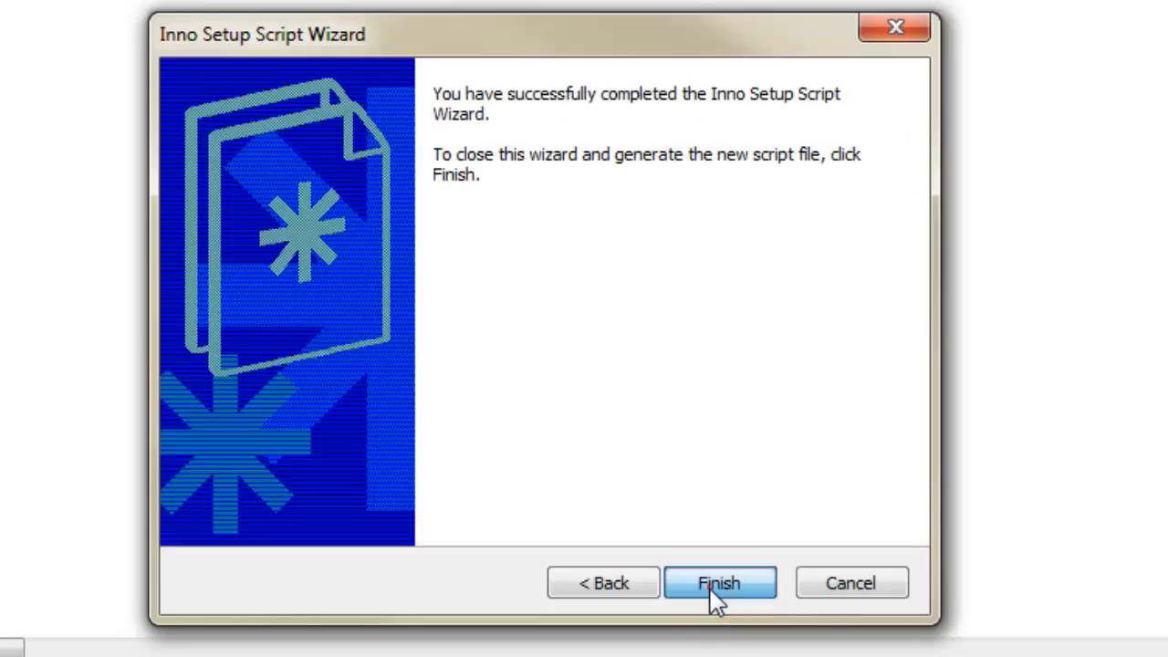
left_click(702, 579)
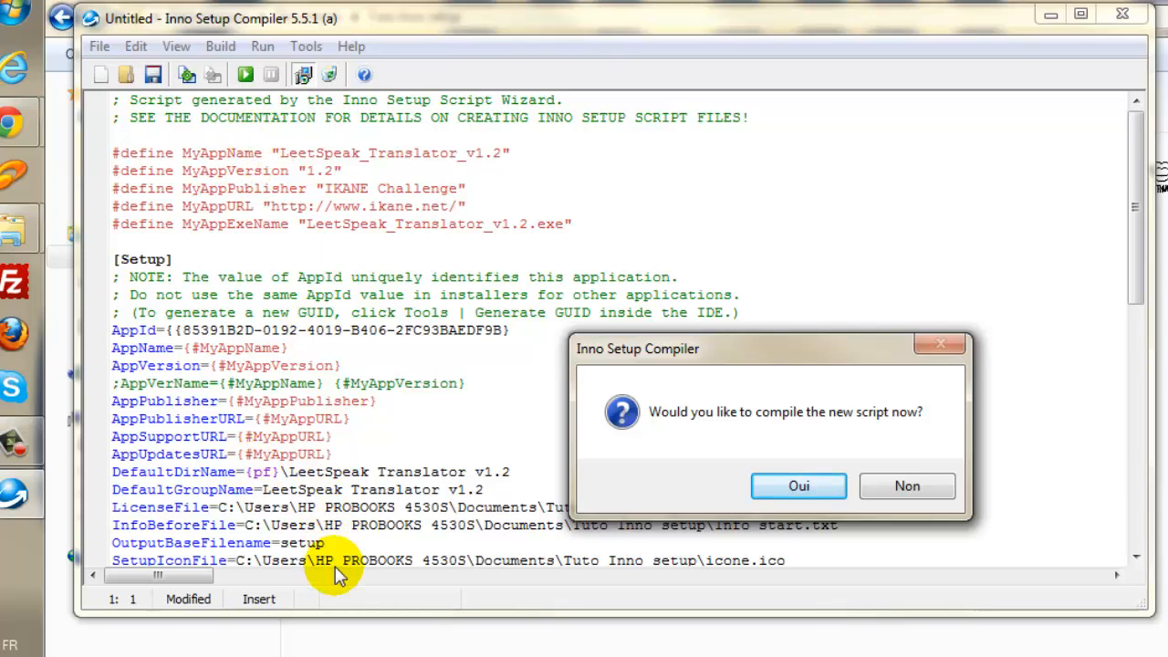
Compile the new script, saving it first as "setup project" in the Tuto Inno setup folder.
left_click(775, 491)
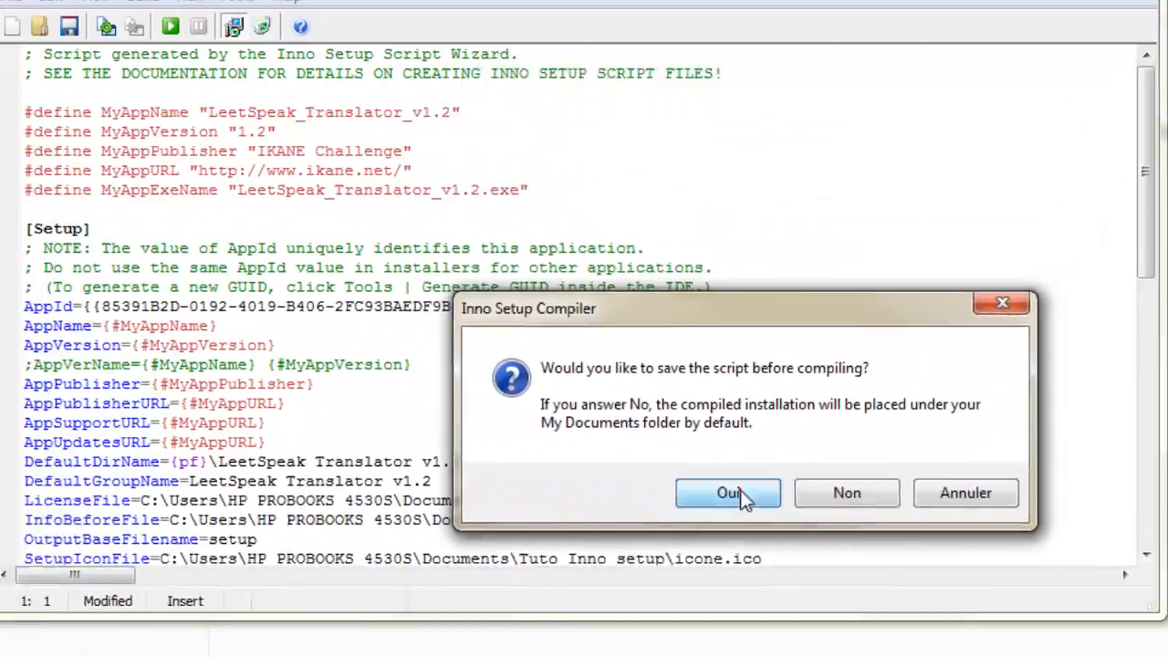
left_click(630, 465)
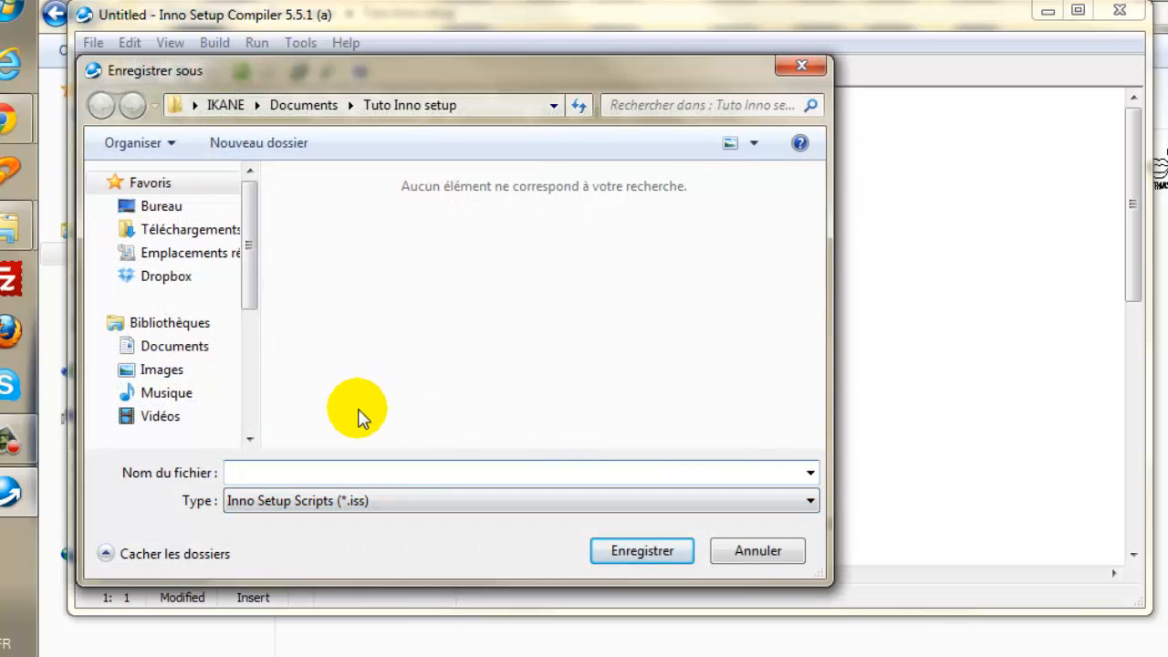
type("setup project")
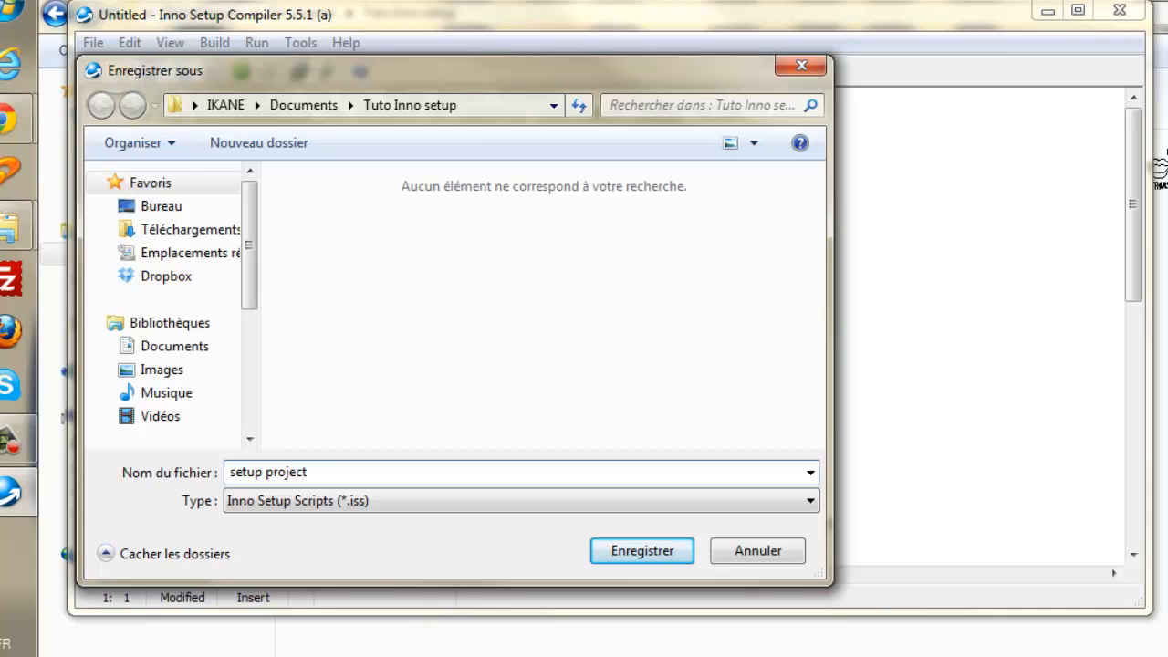
left_click(631, 553)
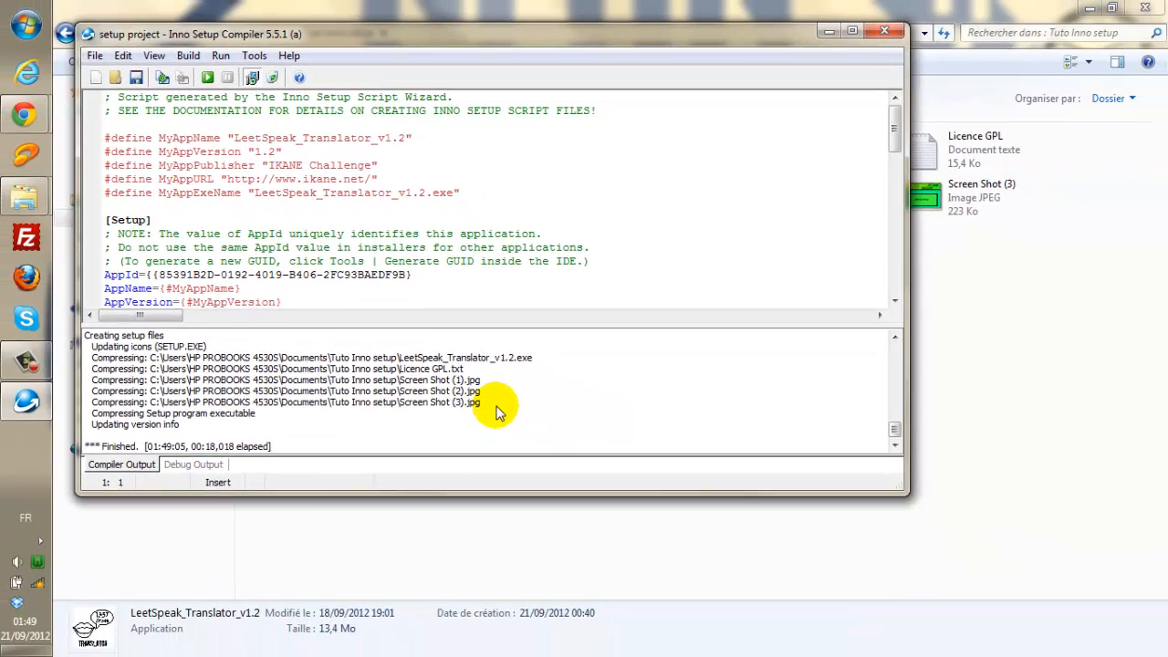
Switch to the file explorer, launch the compiled setup from the Output folder in Tuto Inno setup, and allow it to make changes.
left_click(498, 412)
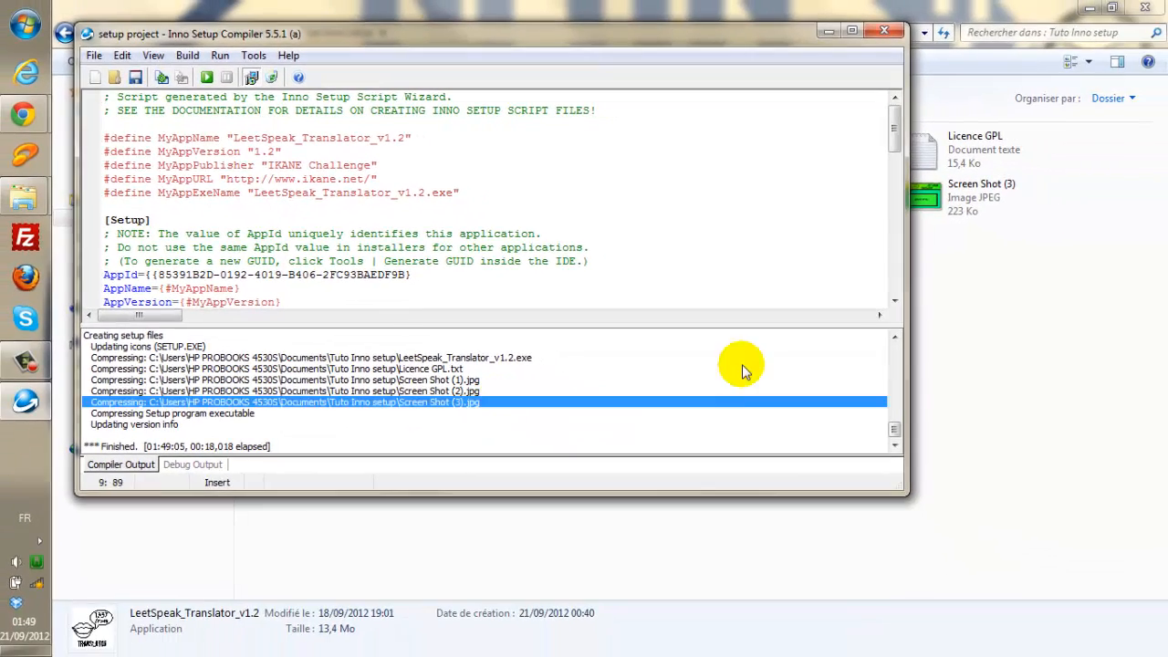
left_click(950, 364)
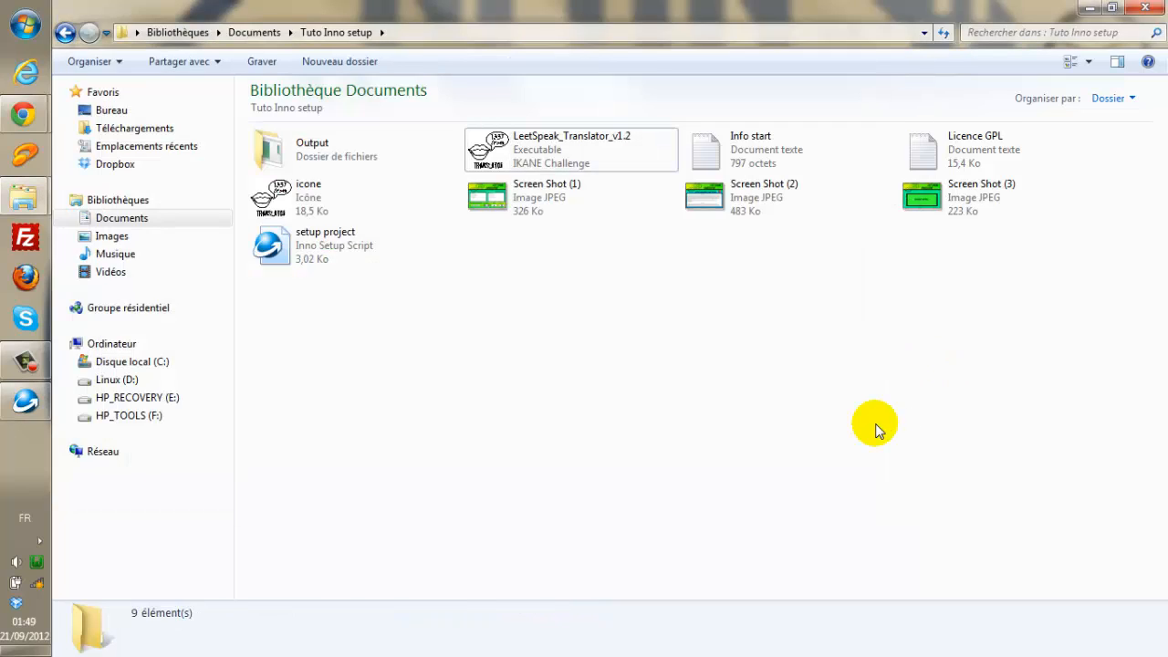
double_click(281, 167)
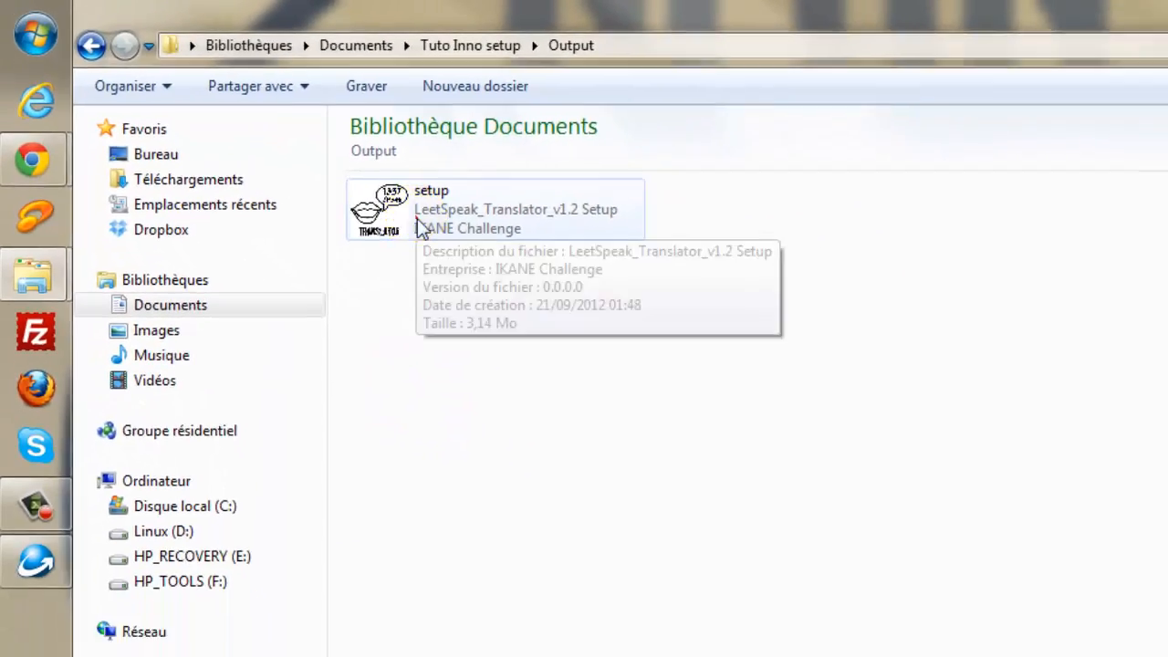
double_click(598, 319)
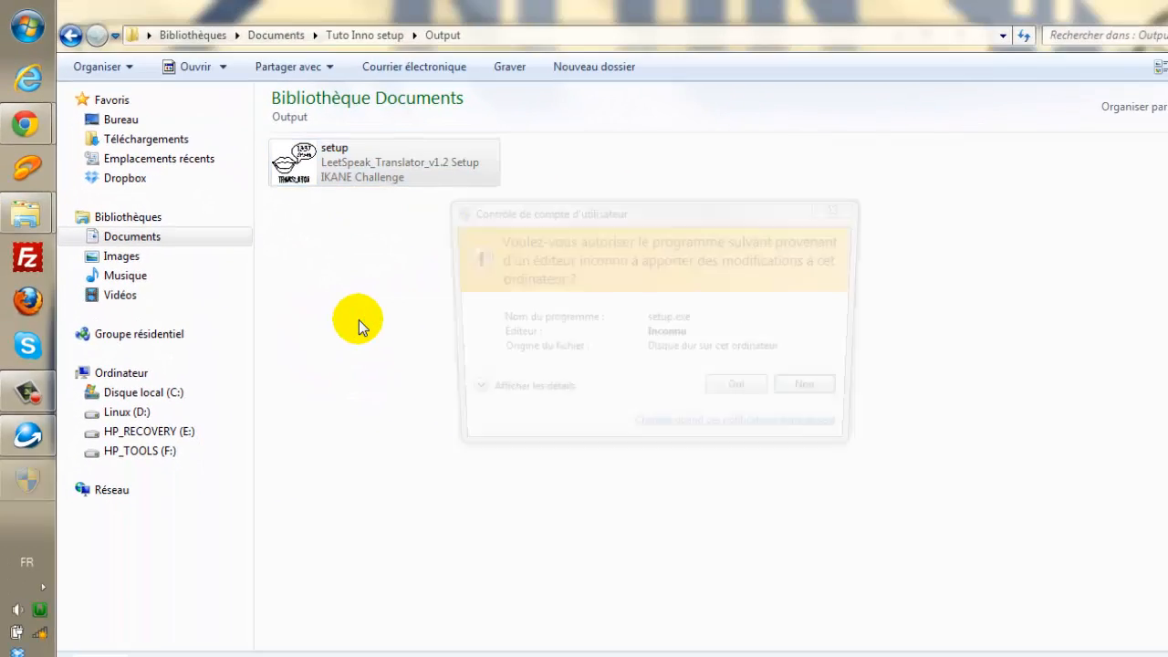
left_click(717, 393)
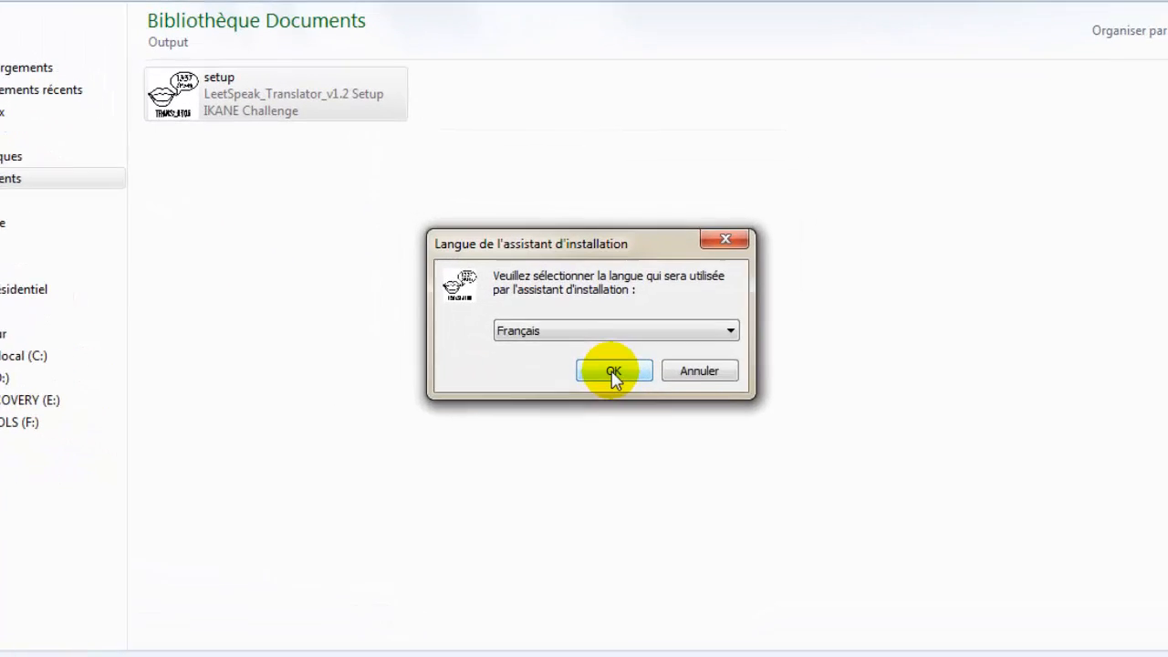
Check the installer's language choices, keep Français, and continue to the installation welcome page.
left_click(560, 298)
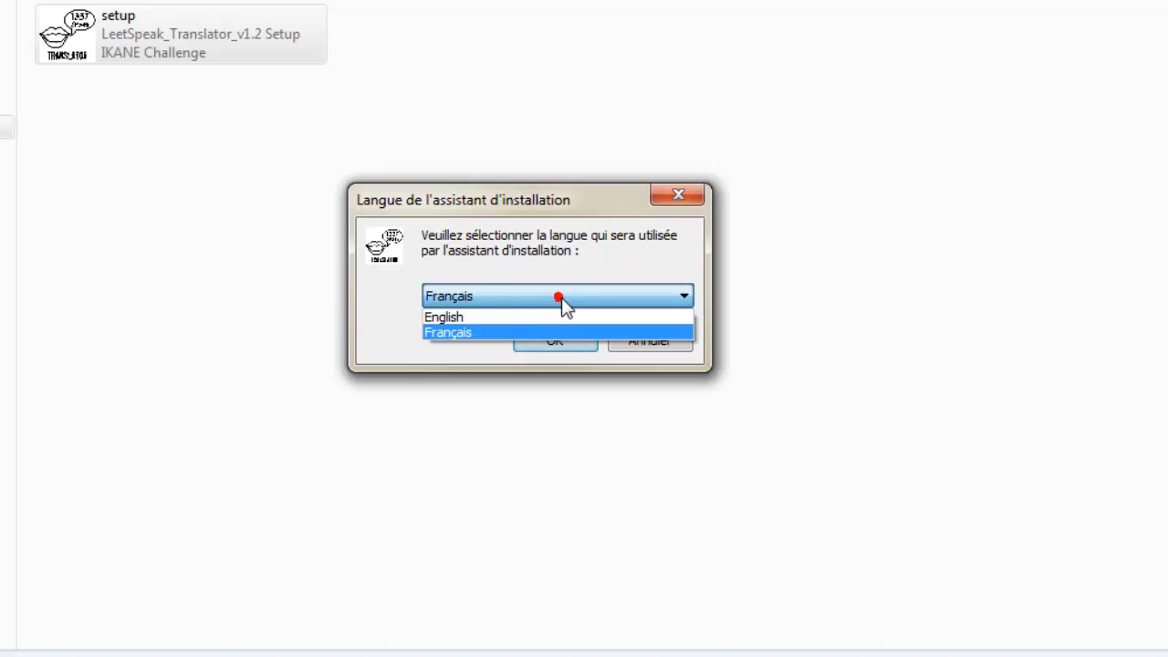
left_click(563, 297)
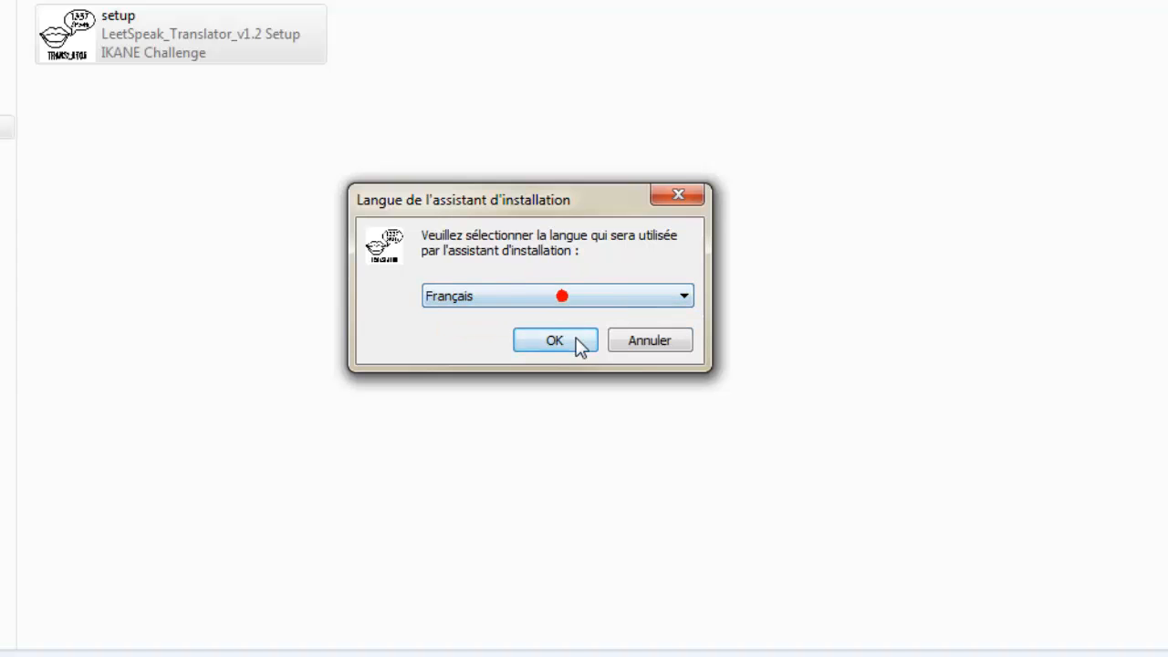
left_click(576, 339)
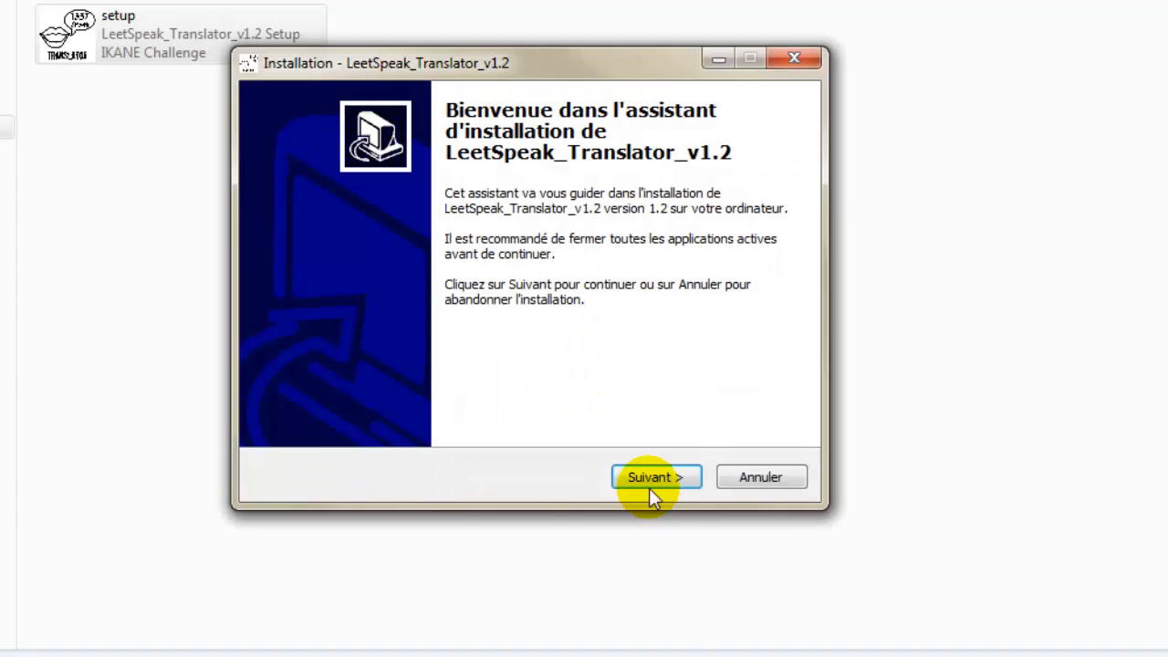
Continue to the licence agreement, accept its terms, and advance to the information page.
left_click(643, 464)
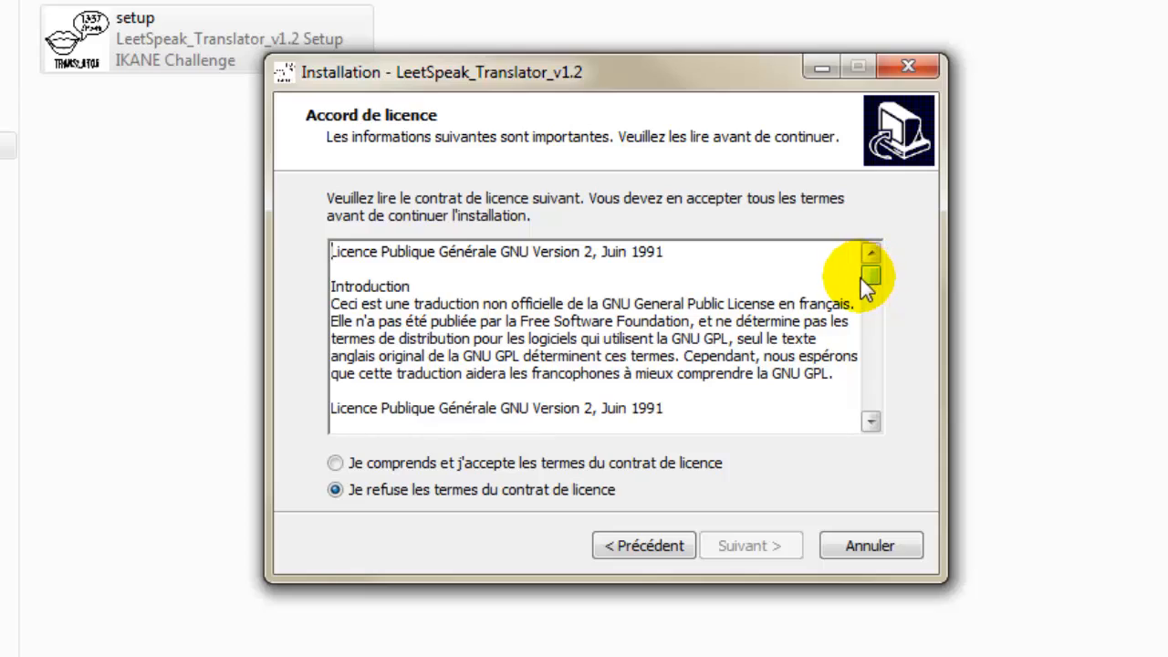
left_click_drag(876, 272, 894, 239)
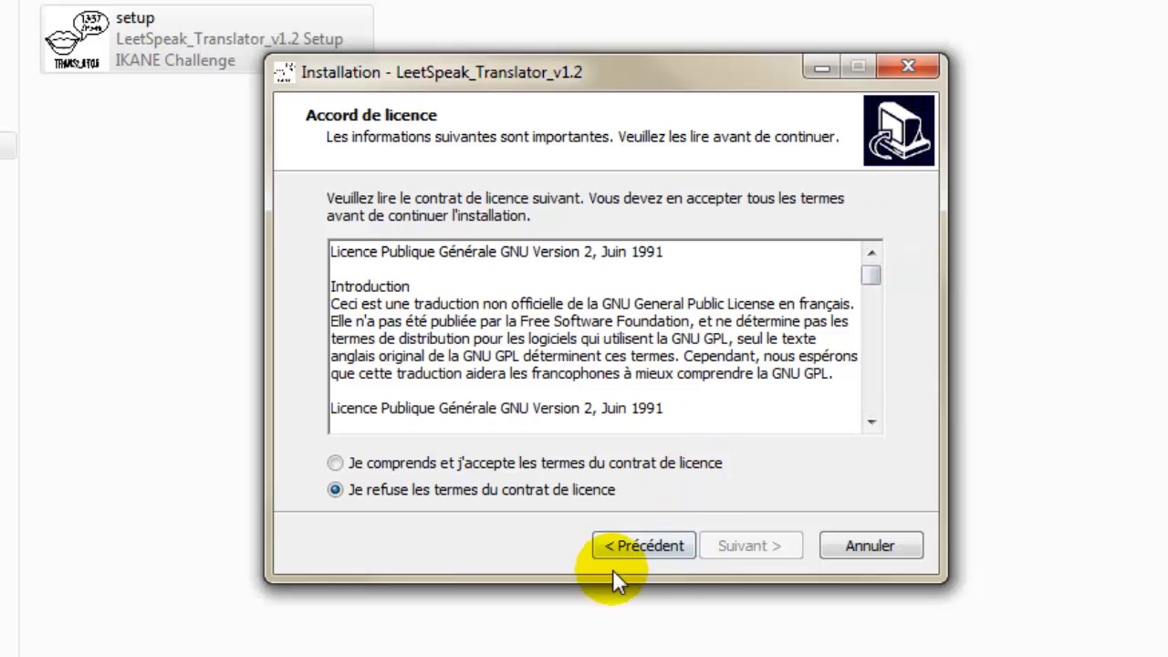
left_click(527, 468)
left_click(746, 552)
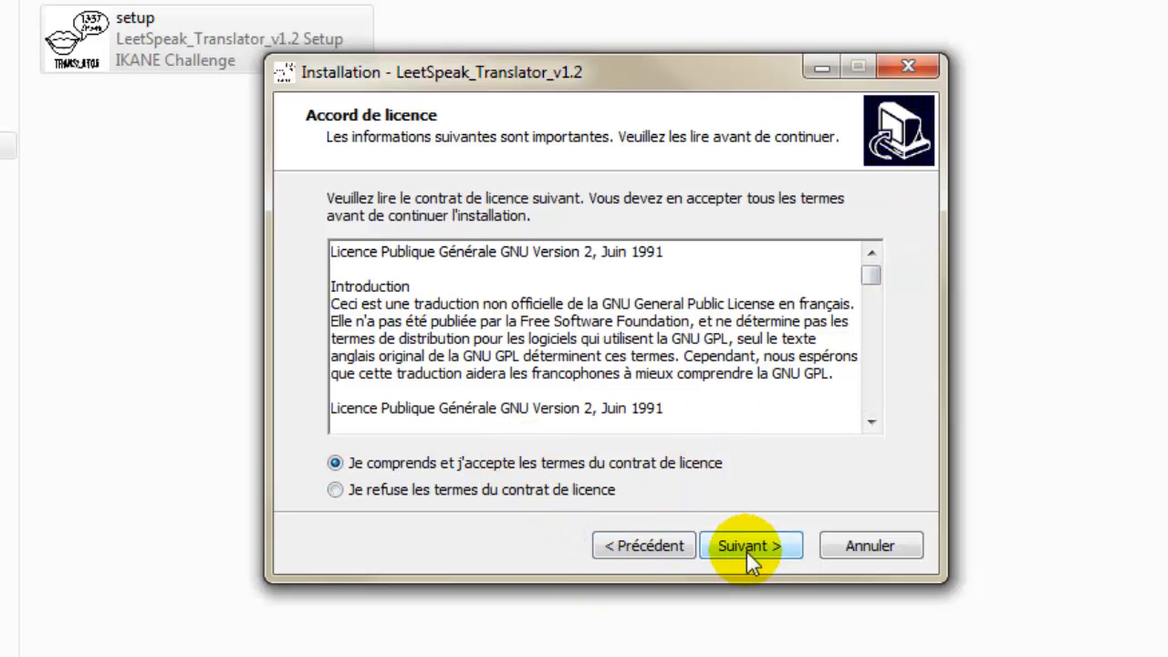
left_click(746, 547)
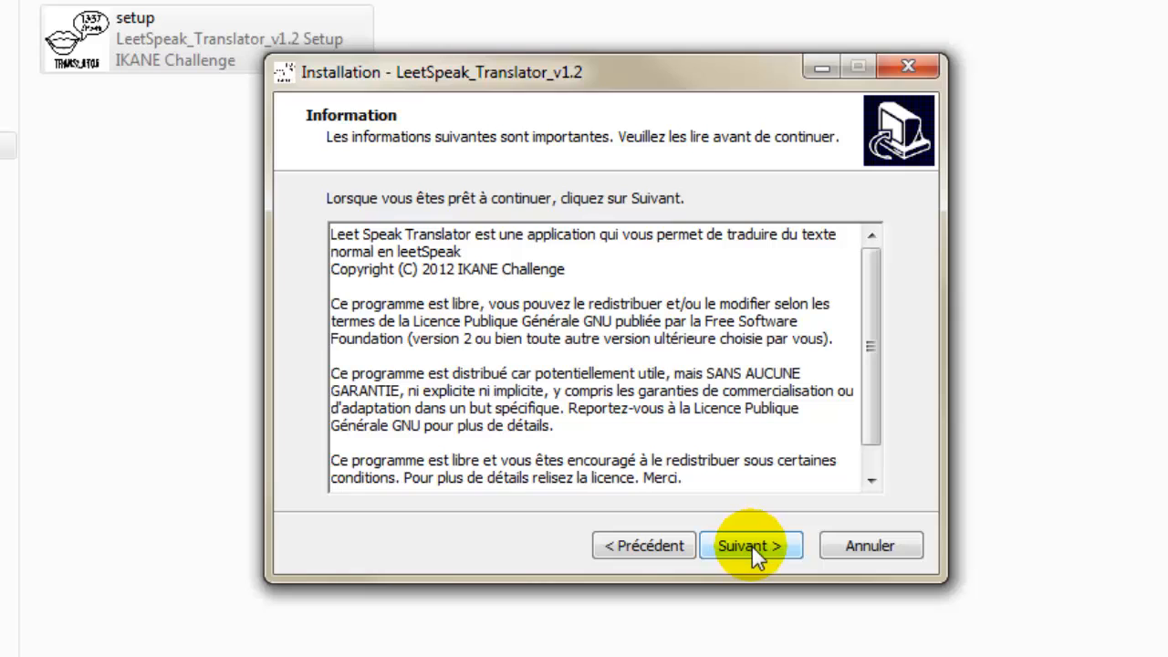
Read through the pre-installation information text and continue to the destination folder page.
left_click(548, 269)
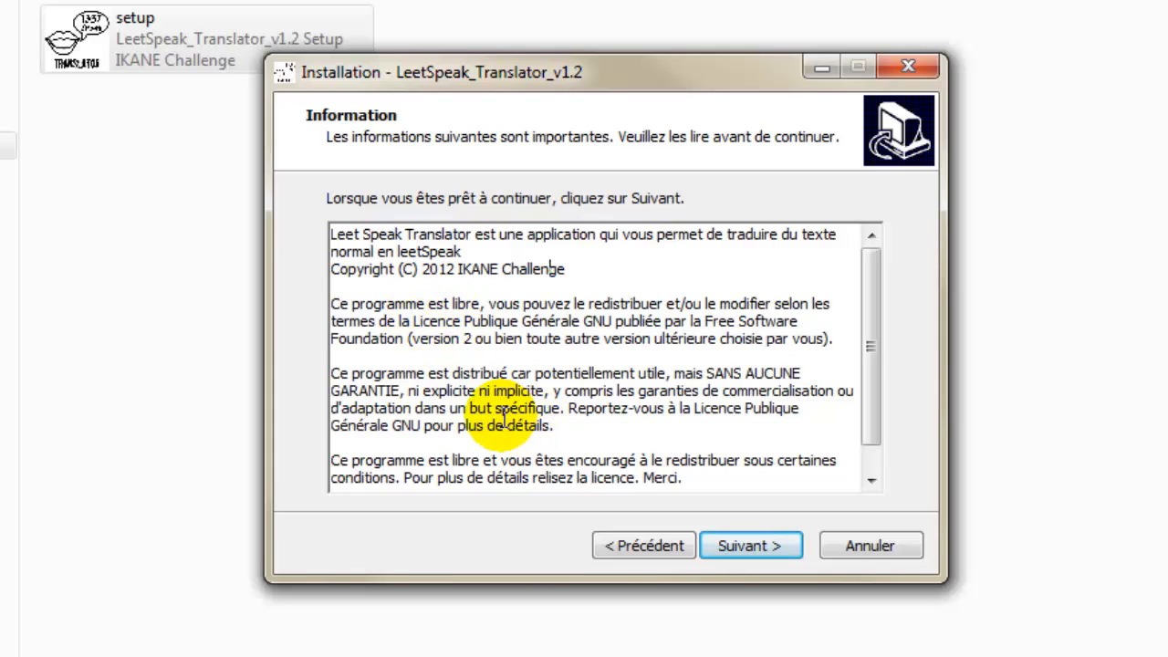
scroll(497, 412, "down", 1)
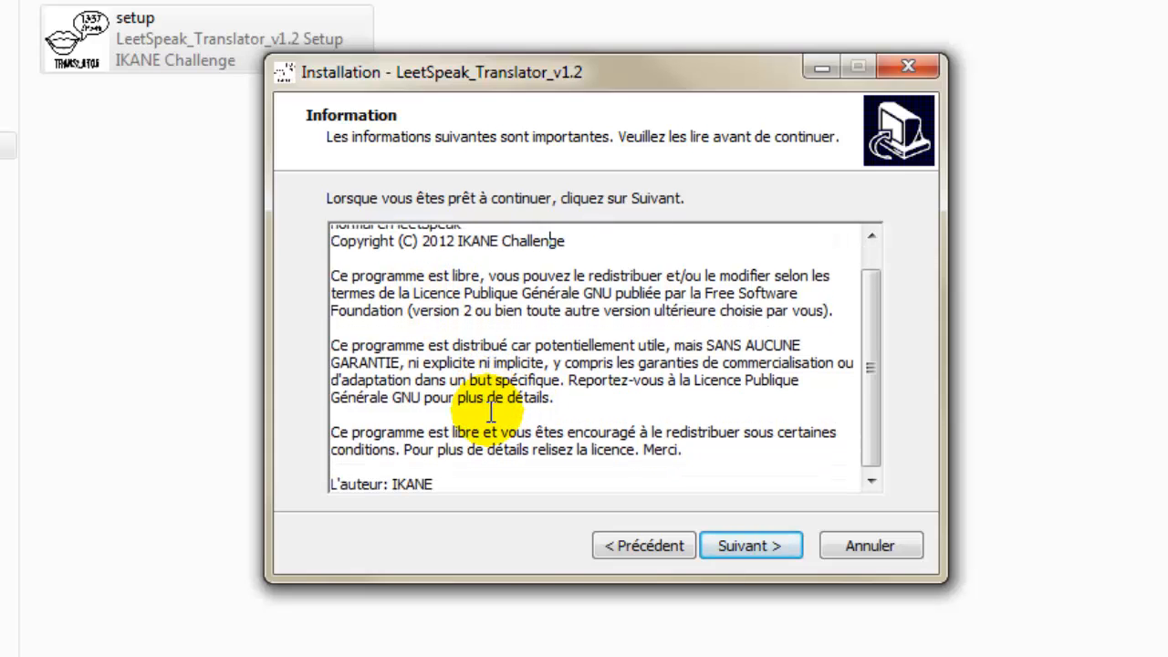
scroll(489, 412, "up", 1)
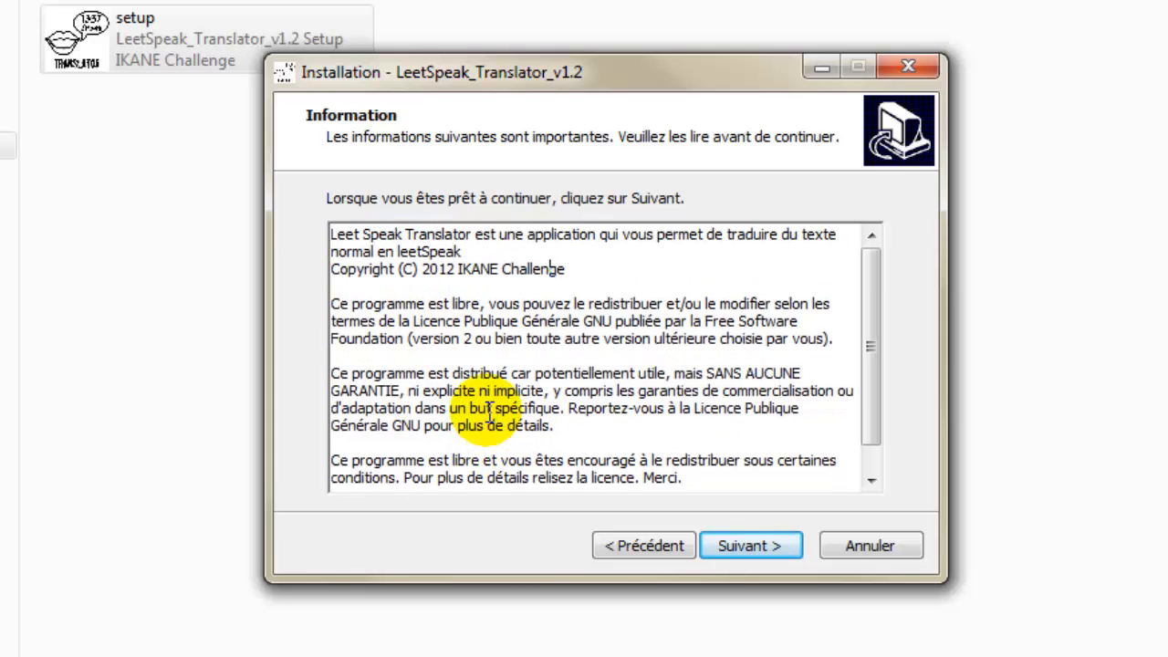
left_click(772, 547)
left_click(772, 548)
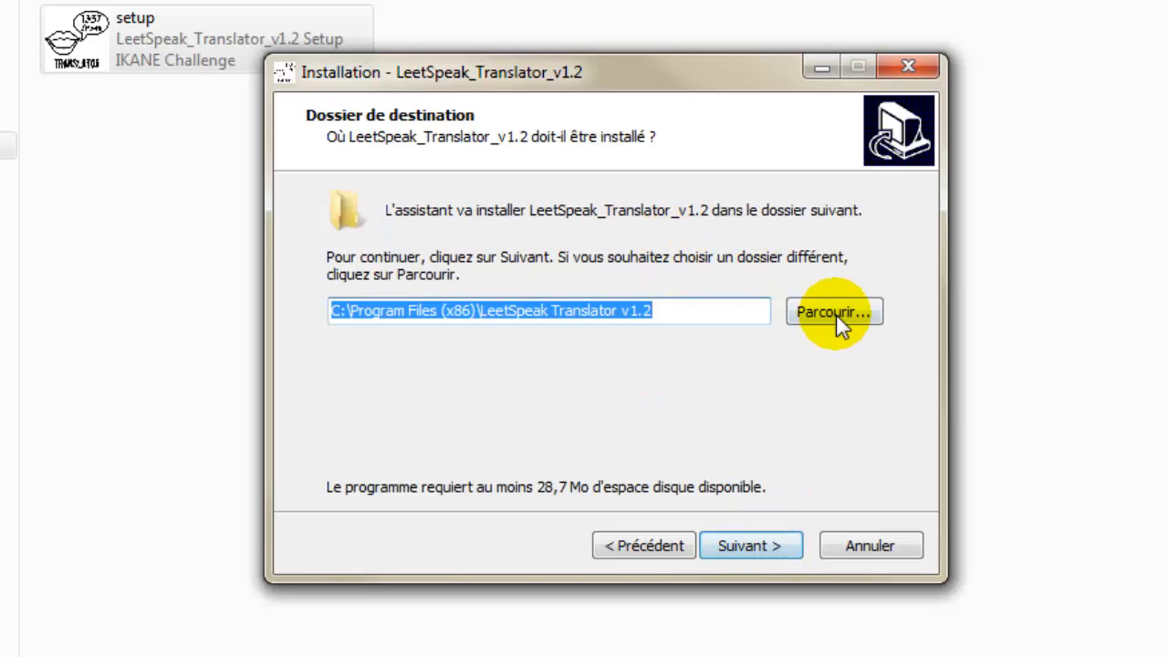
Keep the proposed destination and Start menu folders, and request a desktop icon for the program.
left_click(748, 540)
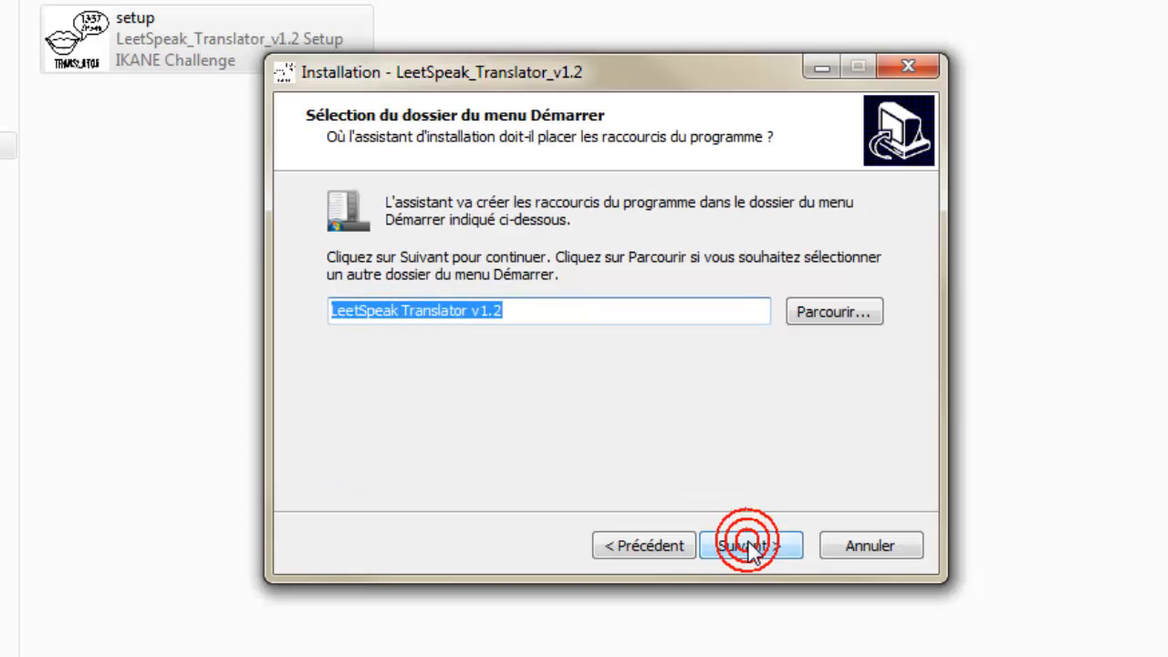
left_click(747, 545)
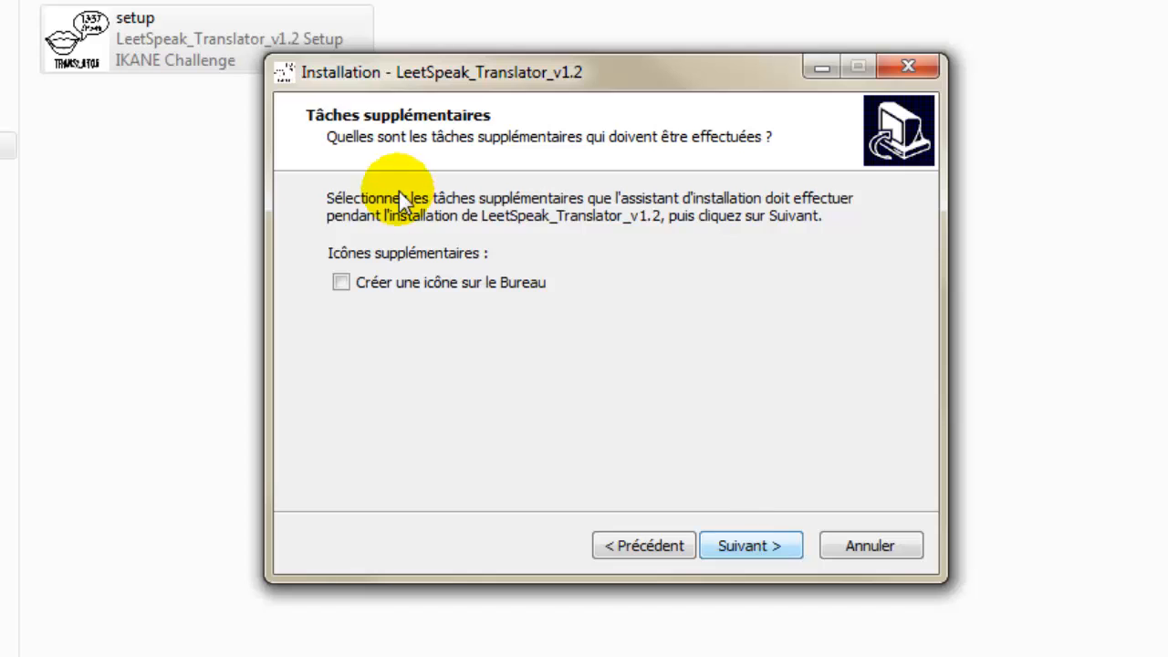
left_click(419, 292)
left_click(772, 555)
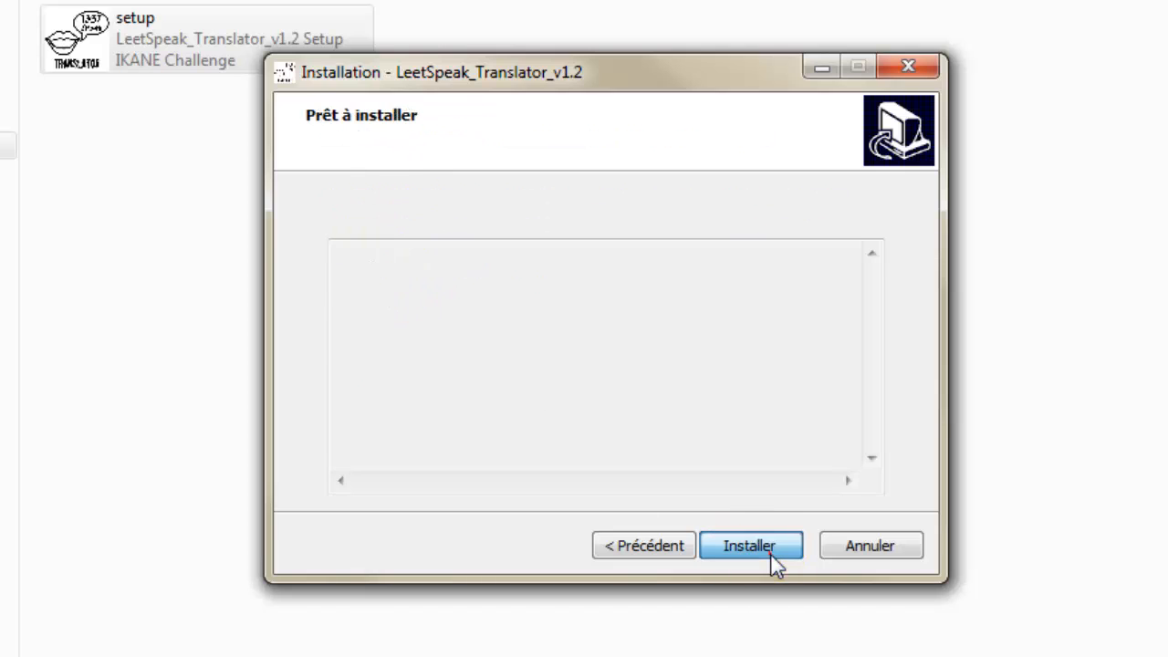
Install LeetSpeak_Translator_v1.2 and finish the setup with the option to run the program kept.
left_click(771, 555)
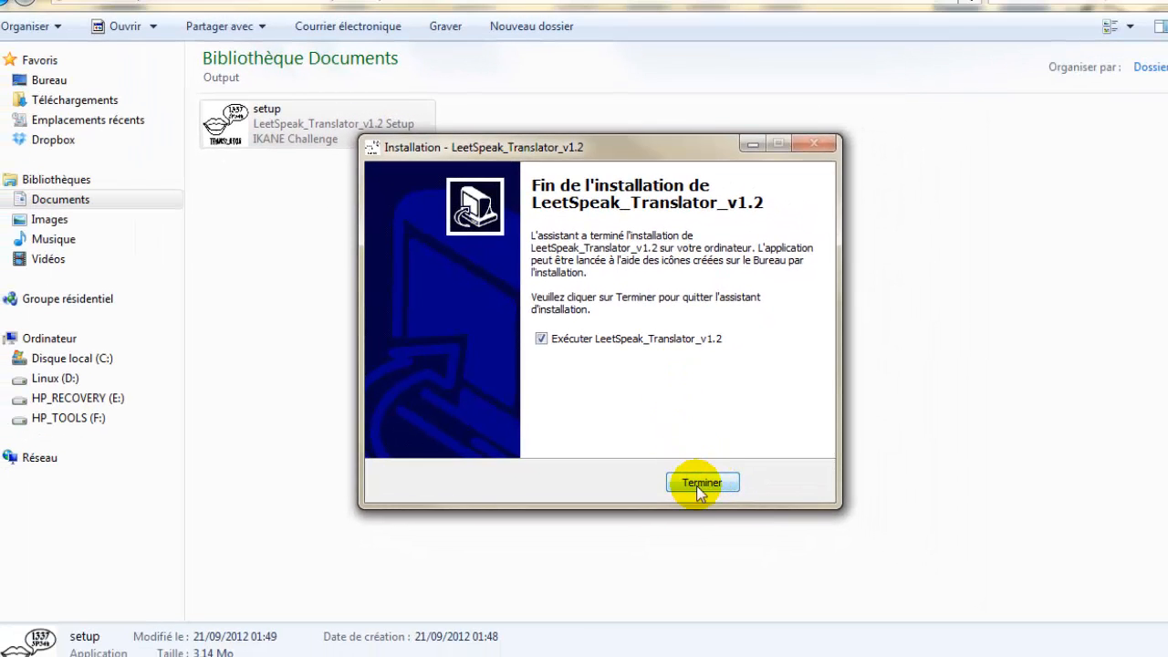
left_click(699, 486)
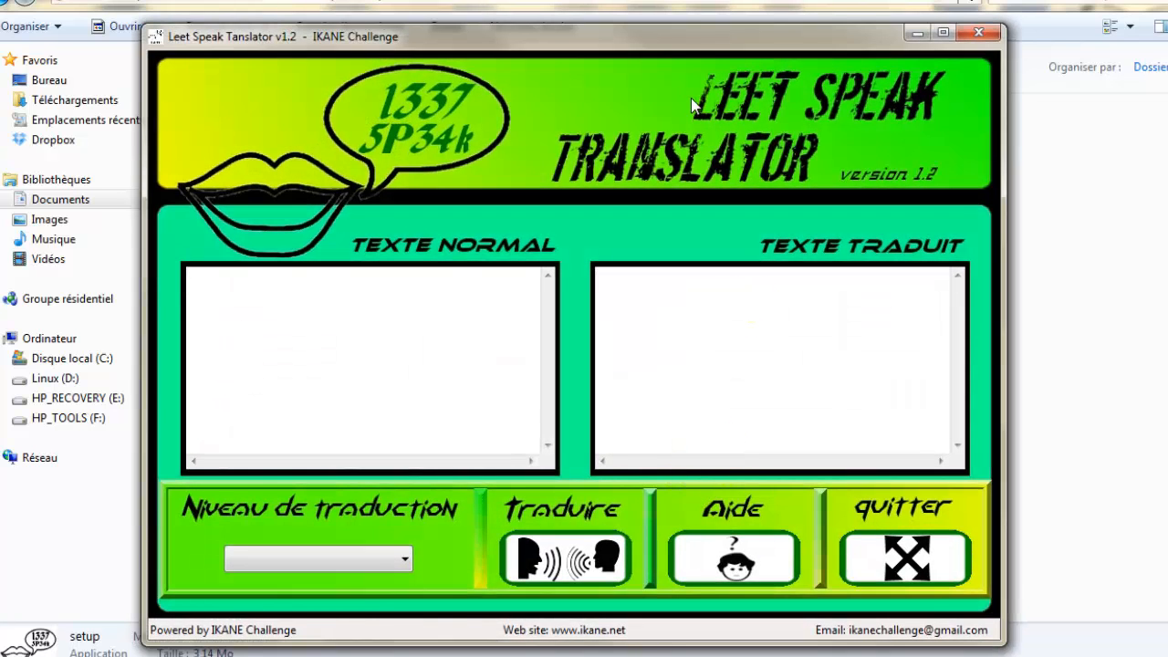
left_click_drag(665, 40, 675, 16)
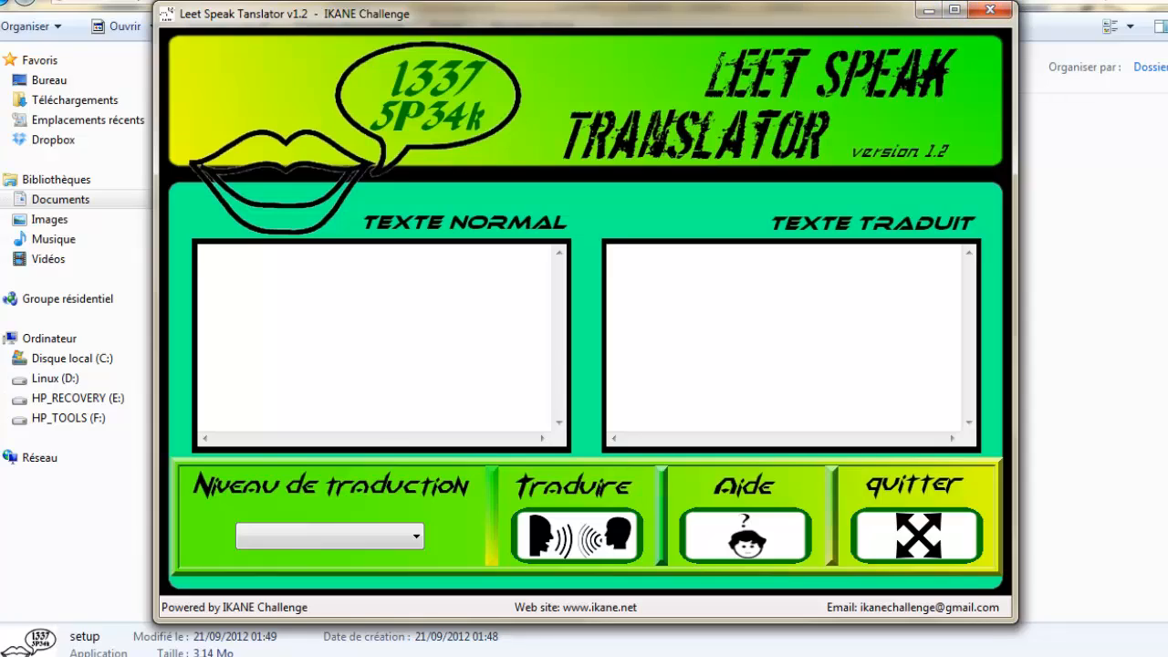
Check the shortcuts in the Start menu's LeetSpeak Translator v1.2 folder, and close the running translator.
key("super")
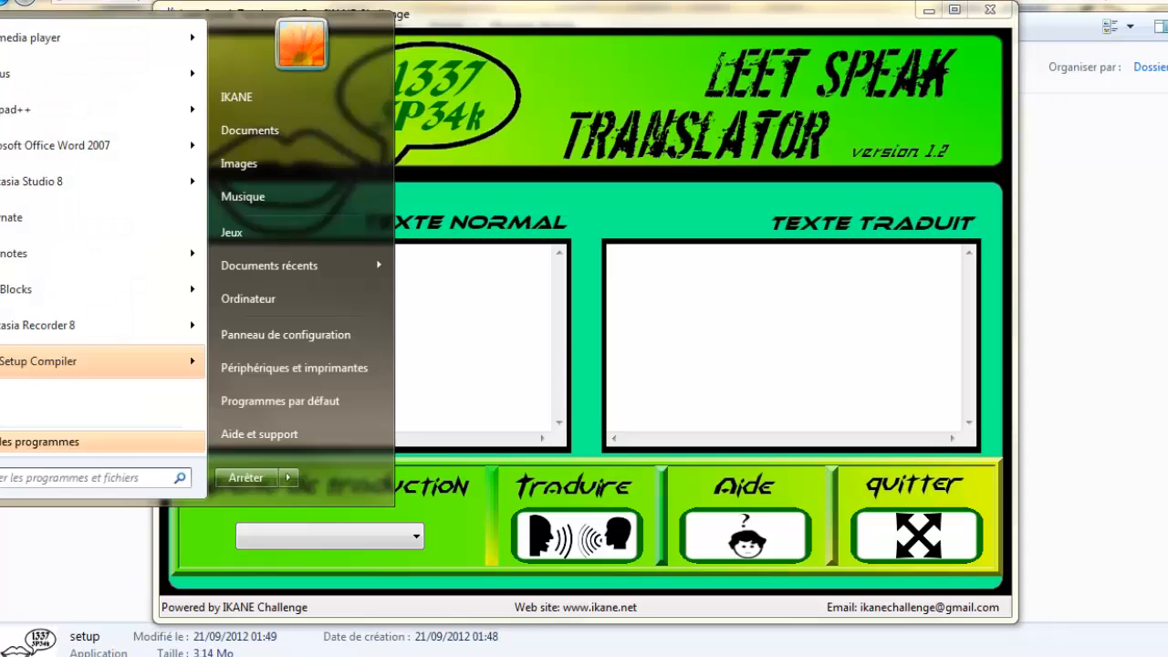
left_click(28, 442)
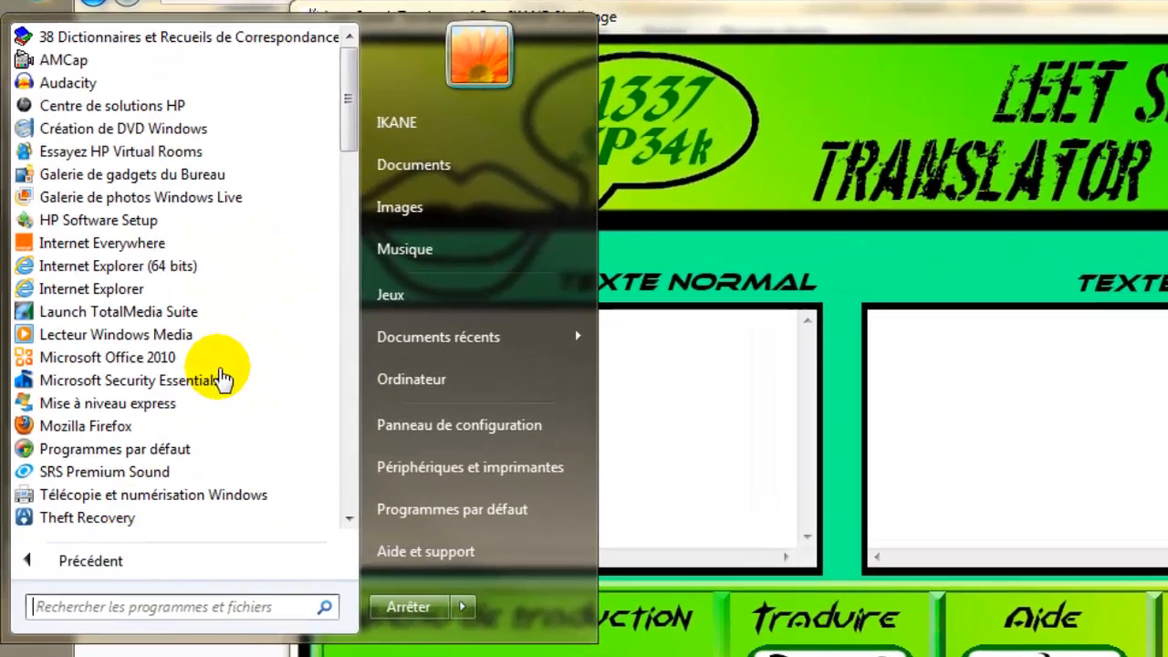
scroll(223, 378, "down", 17)
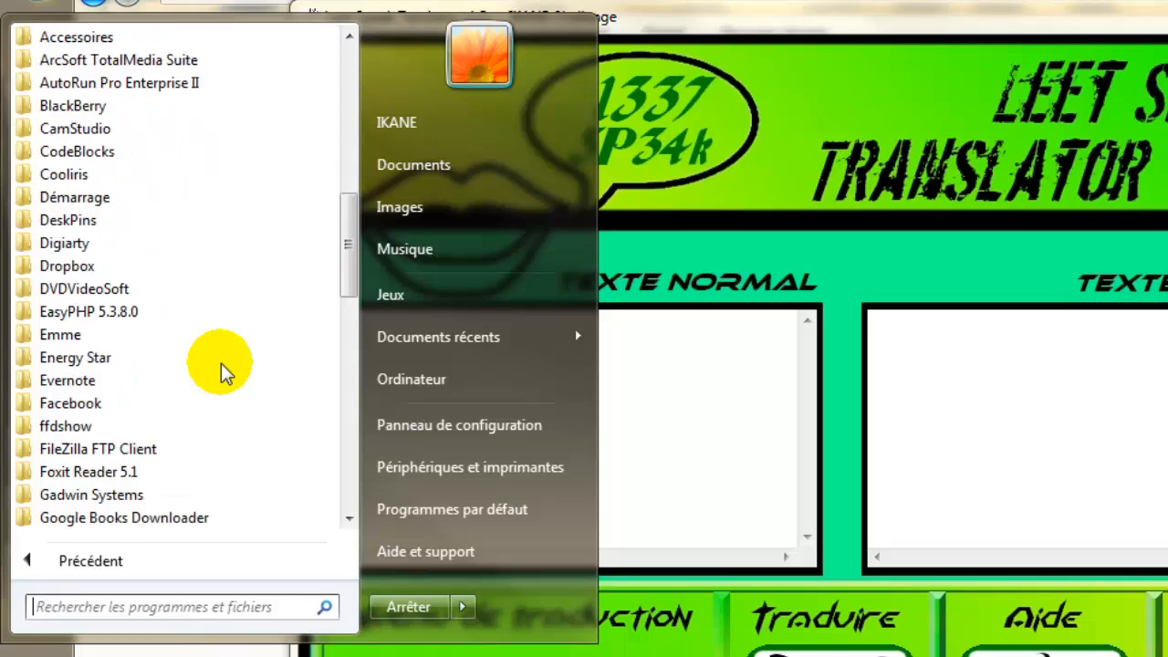
scroll(223, 377, "down", 2)
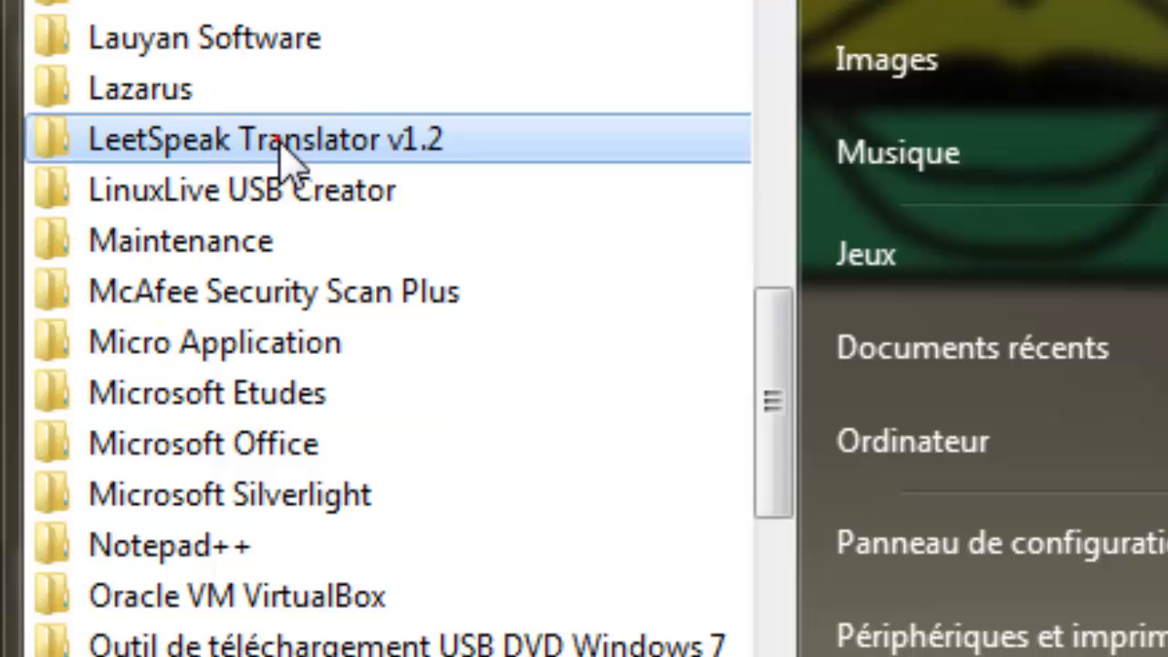
left_click(283, 145)
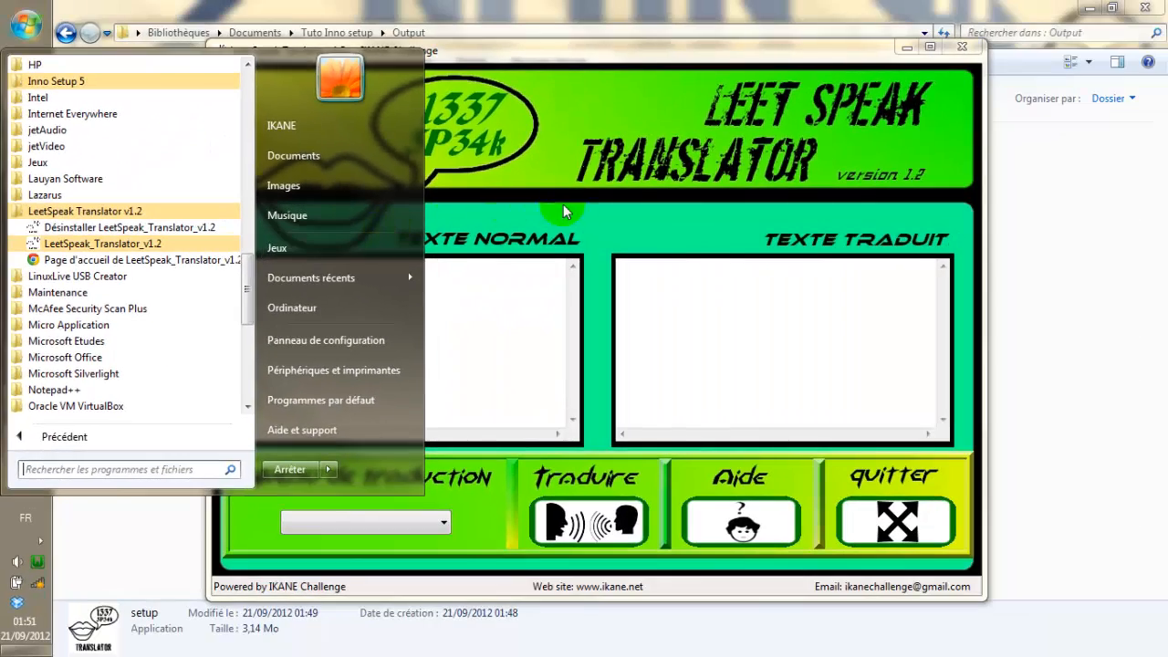
left_click(686, 256)
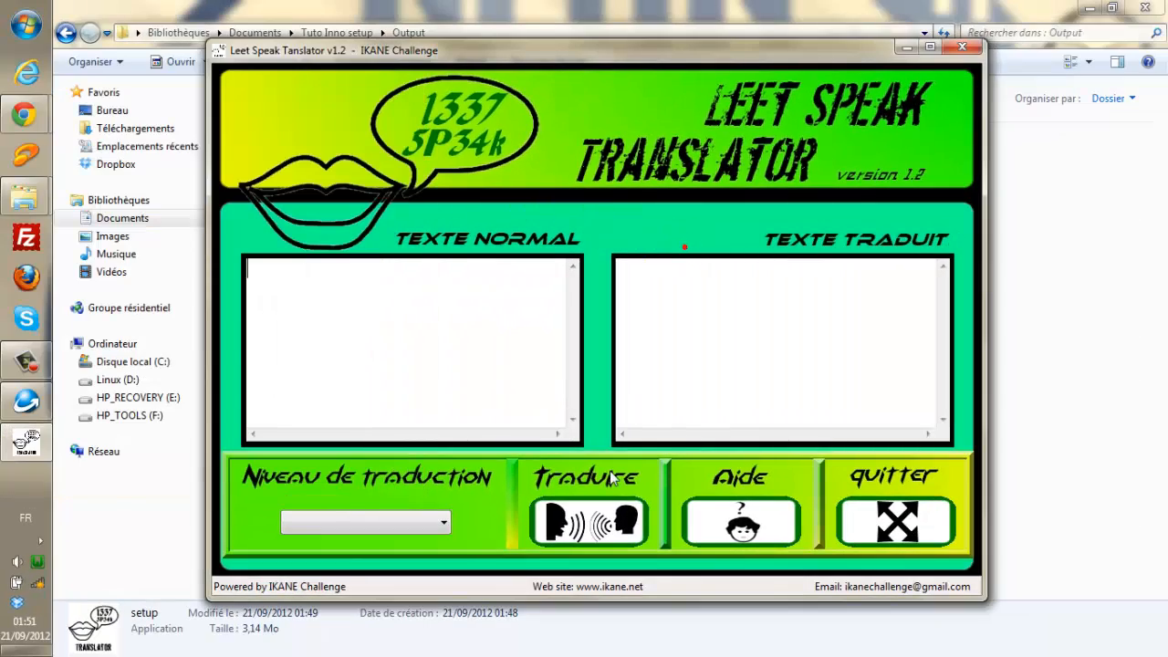
left_click(971, 52)
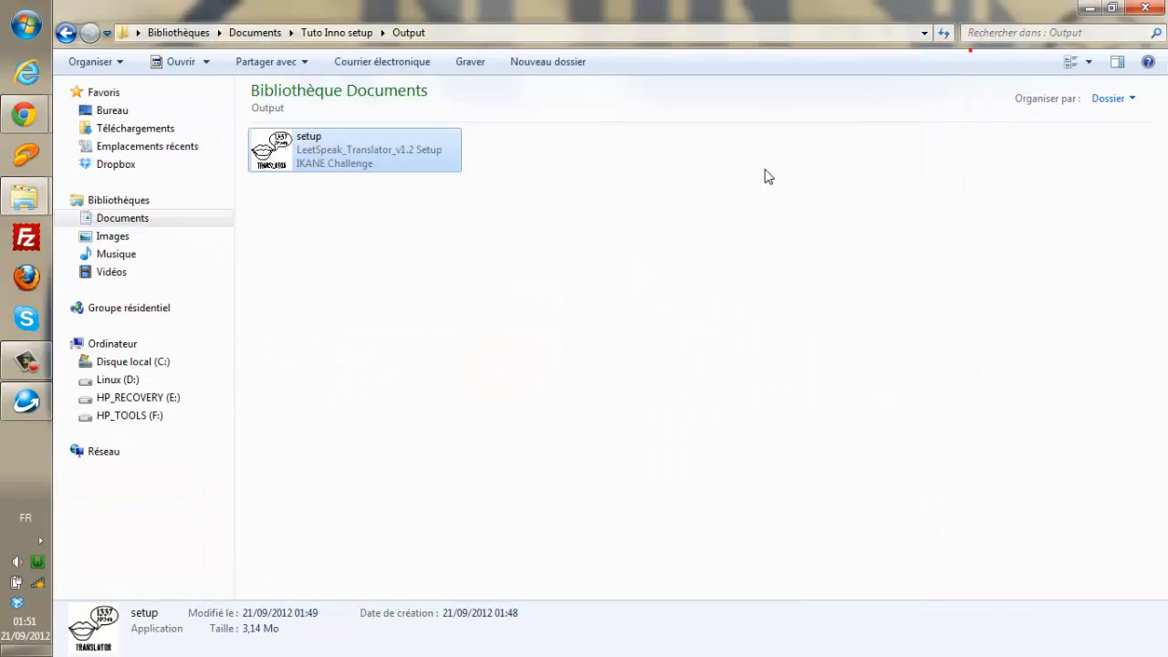
Relaunch the compiled setup with permission to make changes, examine its welcome page in Français, and cancel the installation.
left_click(343, 336)
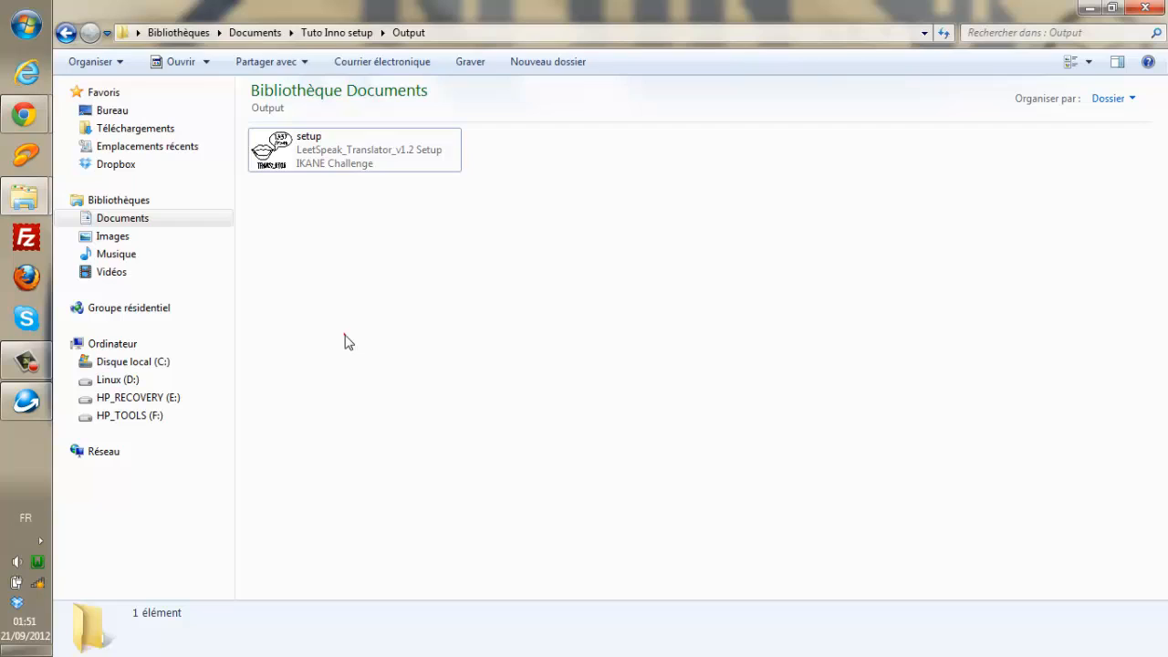
double_click(354, 156)
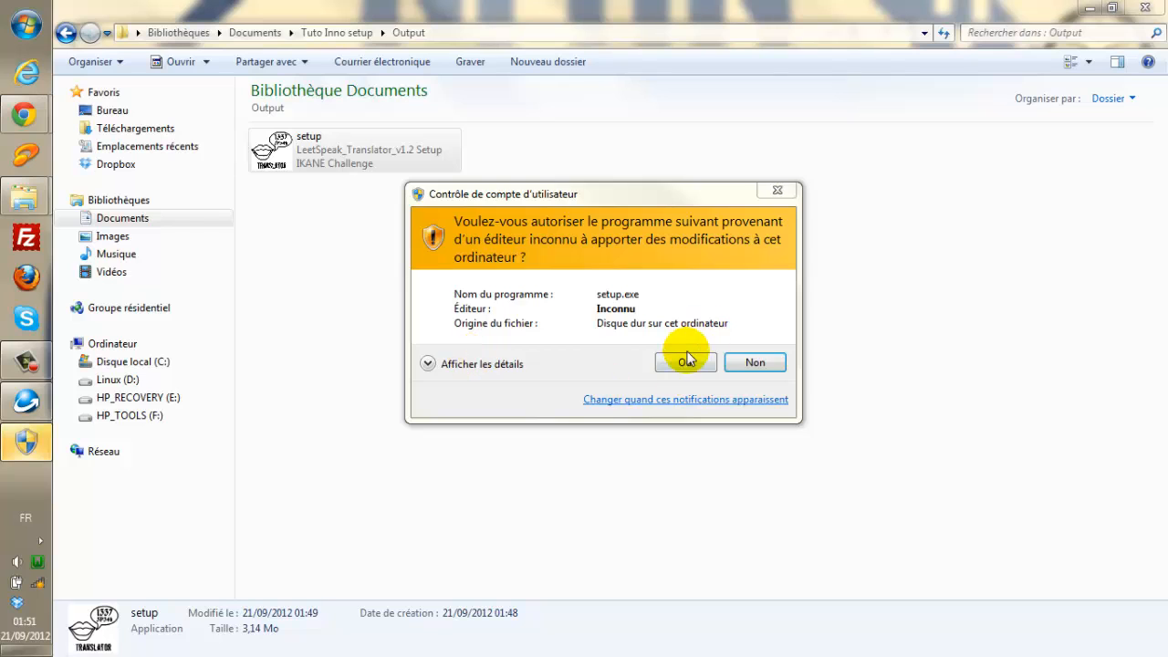
left_click(687, 354)
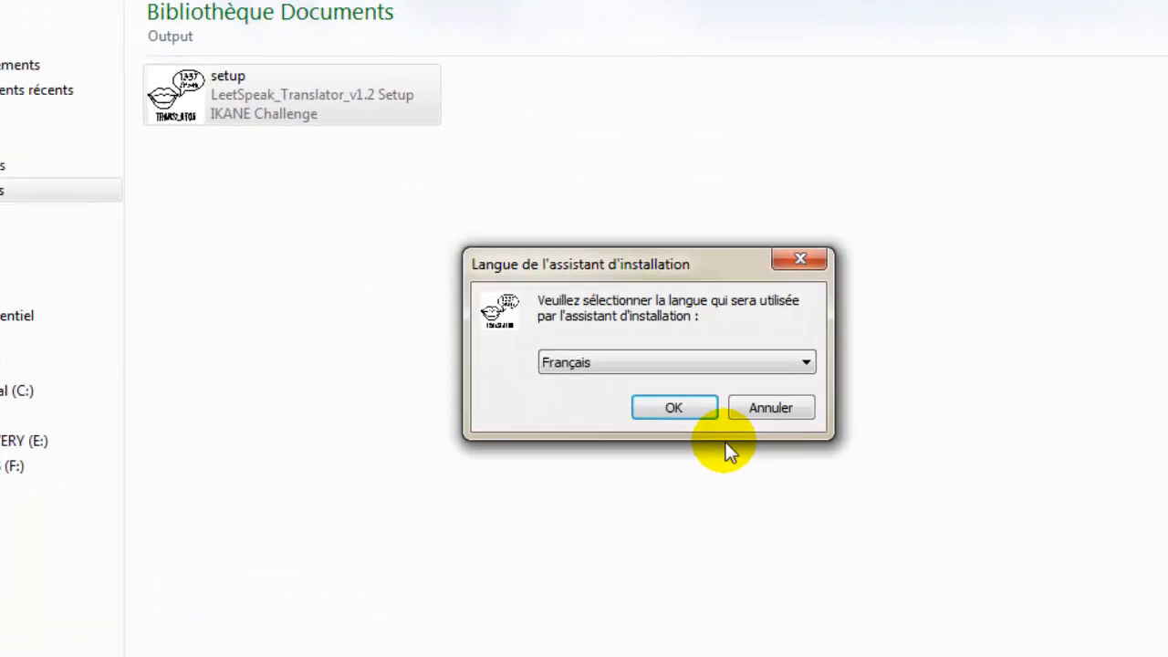
left_click(666, 425)
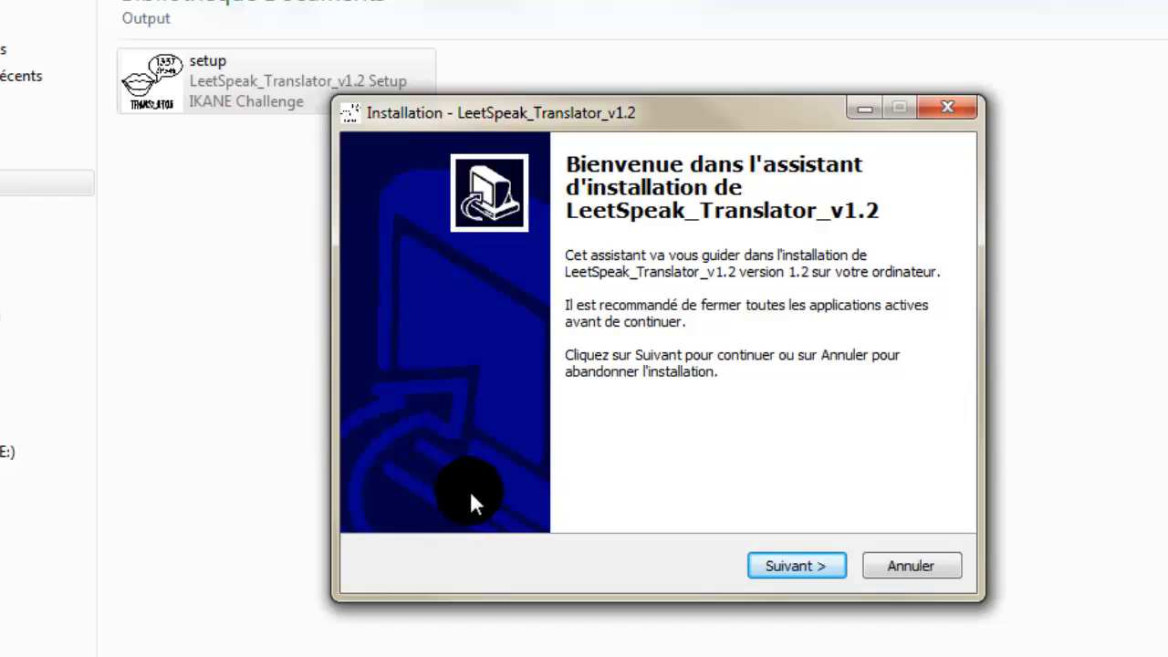
left_click(903, 567)
left_click(782, 478)
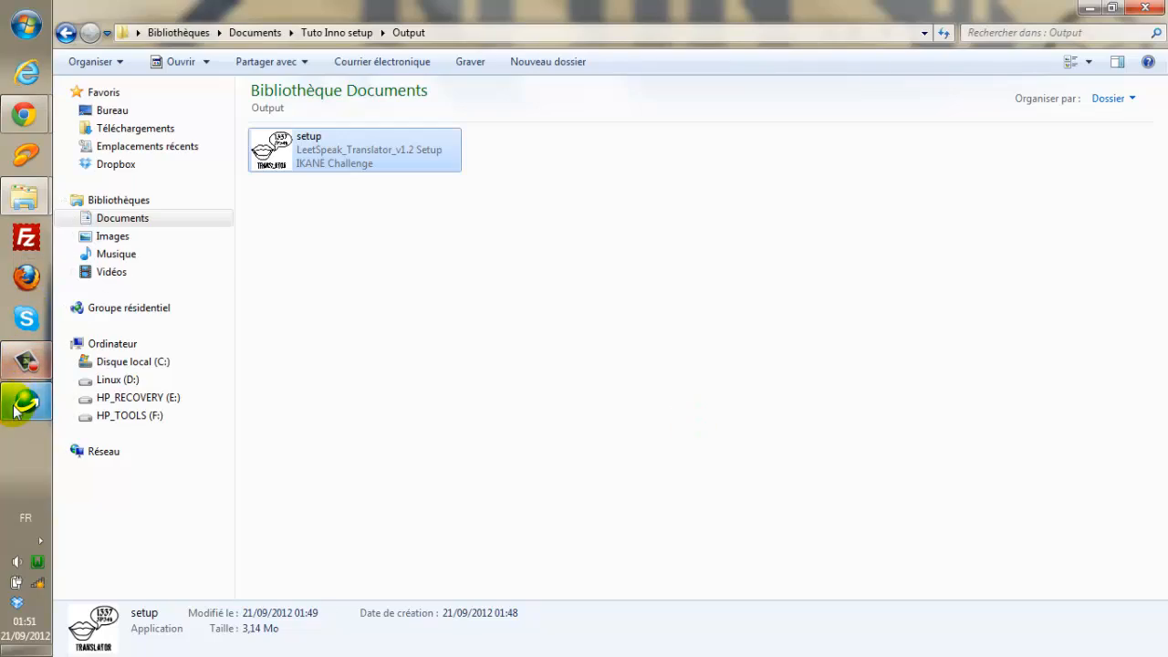
Switch to Inno Setup Compiler and review the [Setup] section of the setup project script.
left_click(25, 401)
scroll(329, 285, "down", 2)
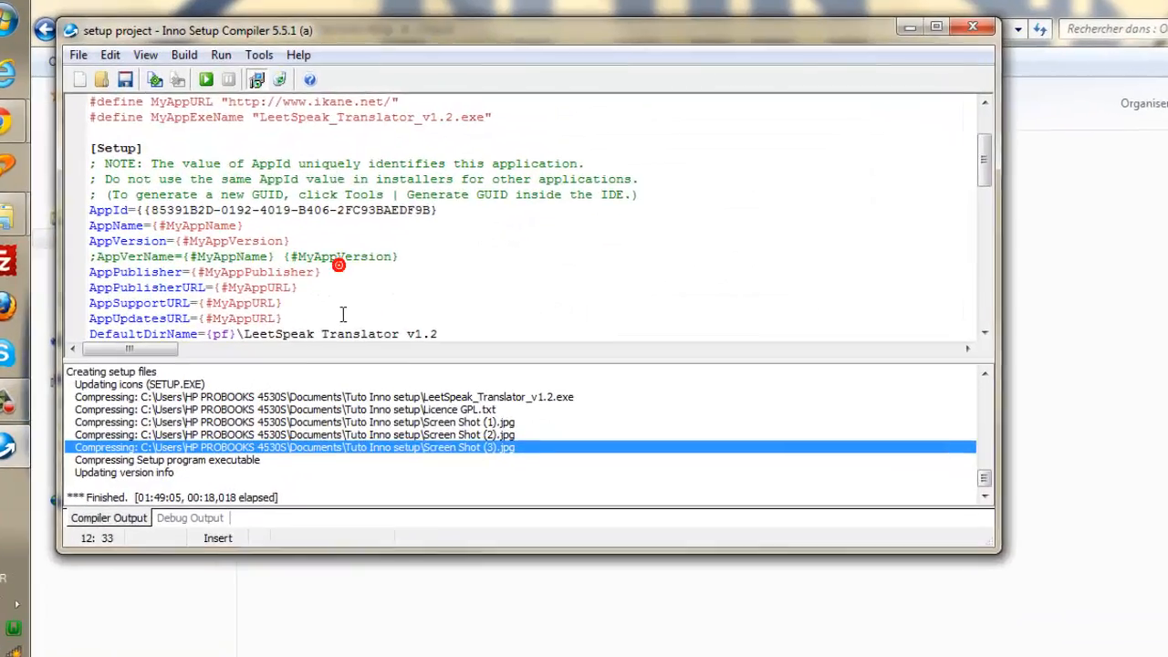
scroll(342, 314, "down", 4)
scroll(301, 316, "up", 3)
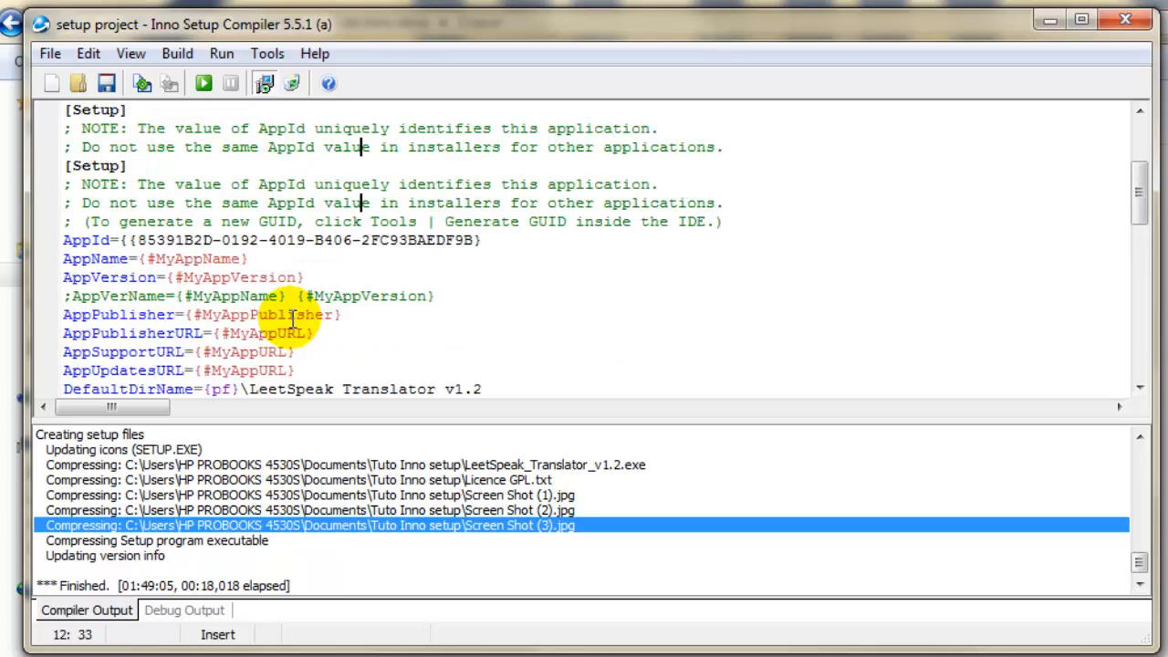
scroll(292, 315, "up", 2)
left_click(73, 277)
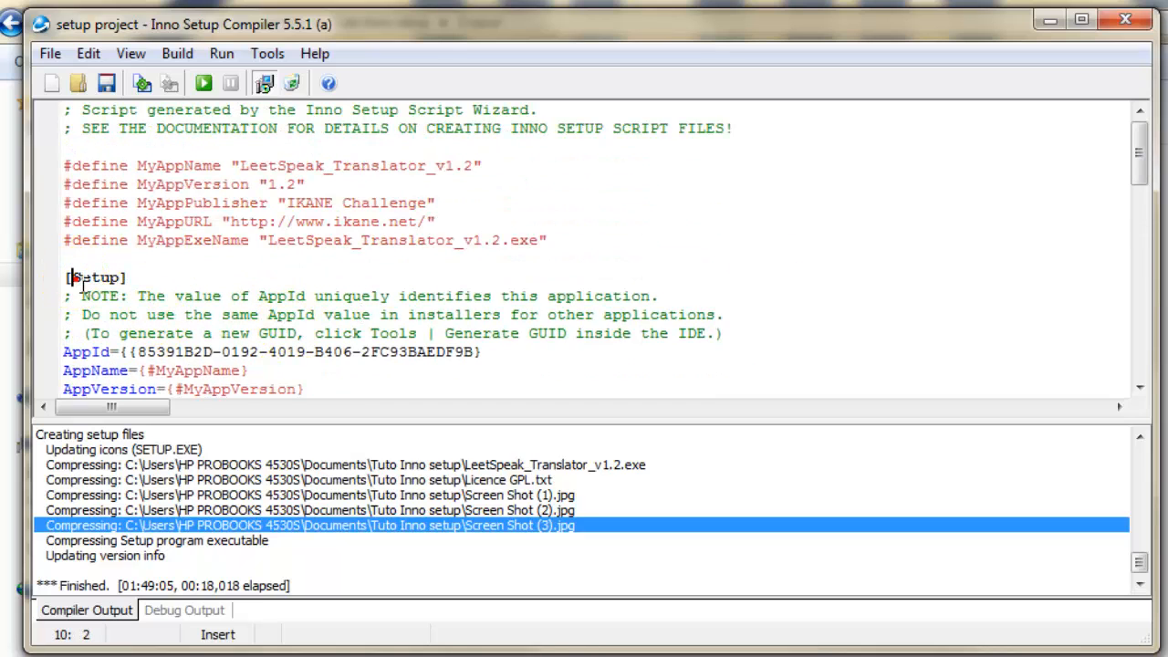
scroll(73, 277, "down", 5)
Add the line WizardImageFile=c:\IKANE_logo.bmp below SolidCompression=yes in the script's [Setup] section.
left_click(276, 352)
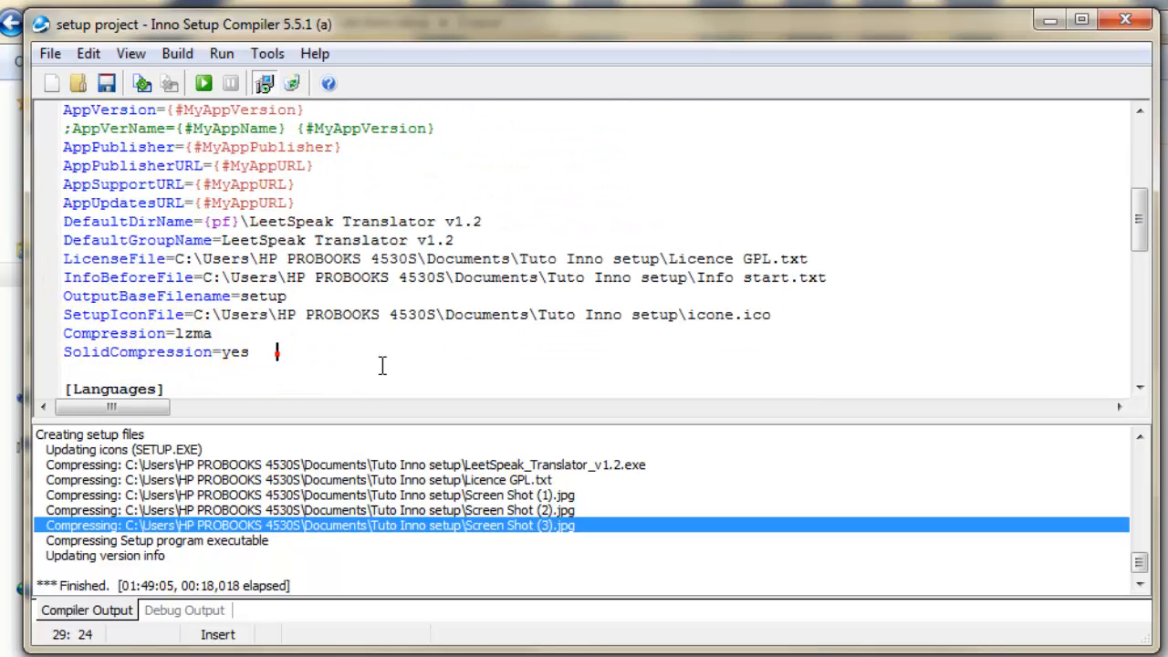
scroll(382, 365, "down", 1)
key("Return")
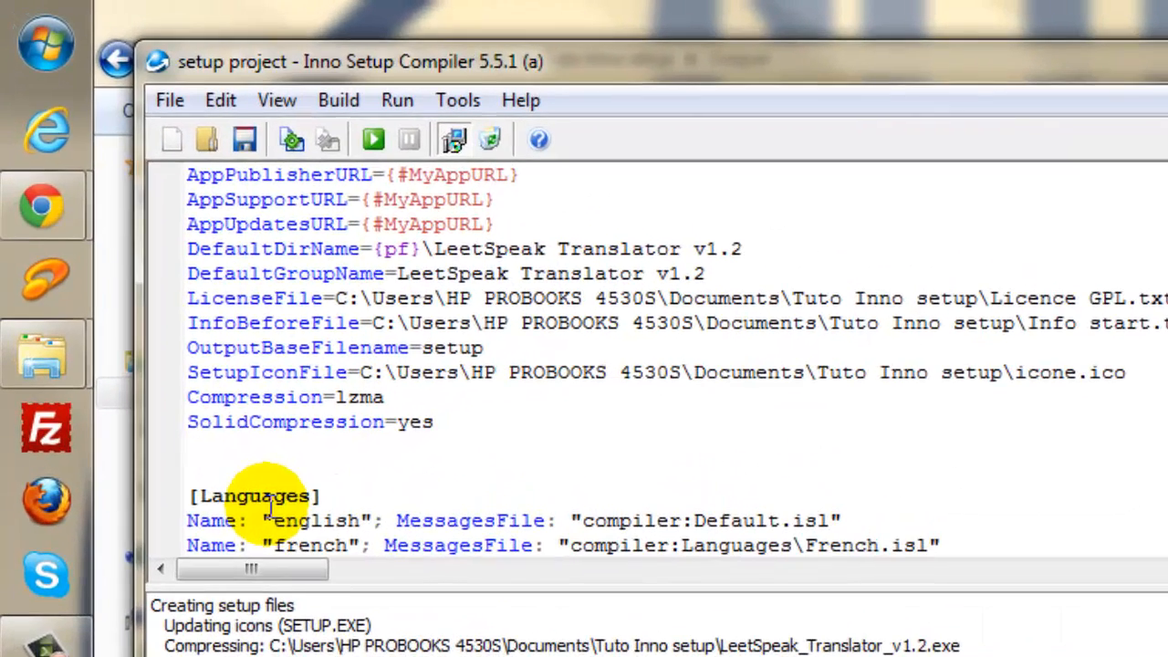
type("W")
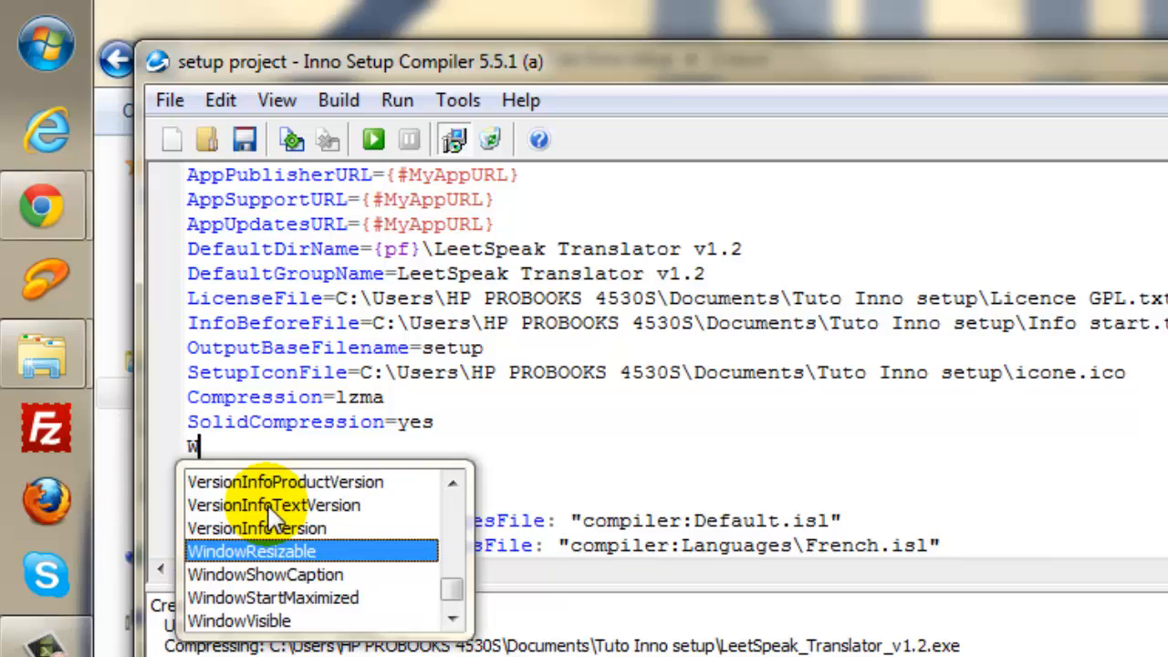
type("izard")
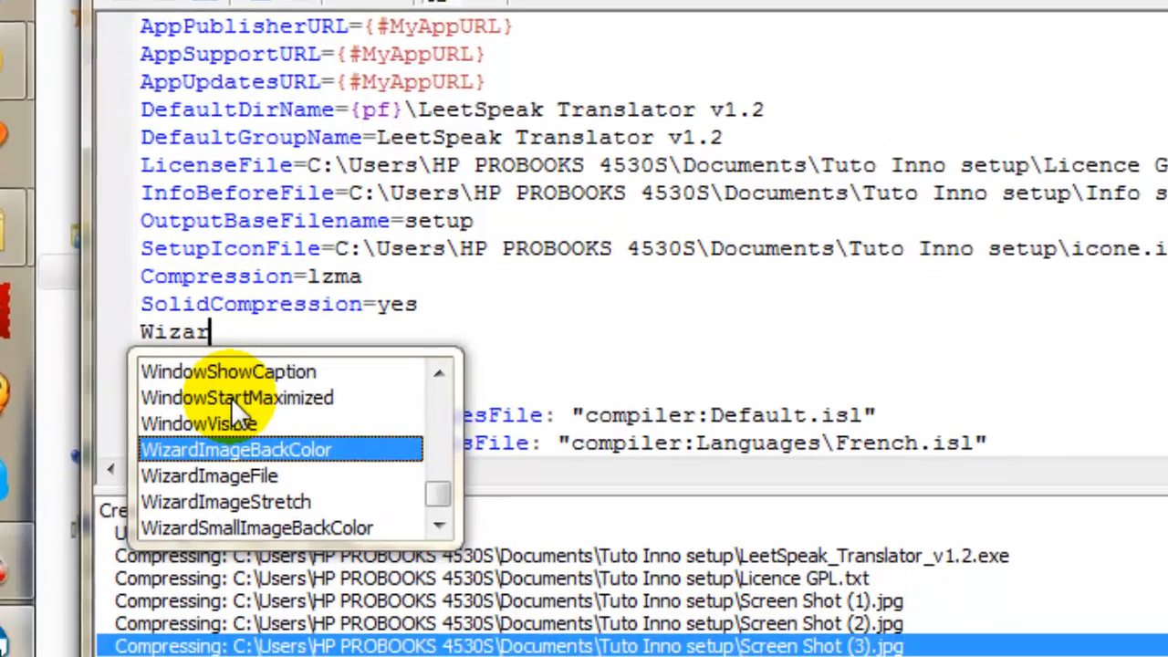
type("Ima")
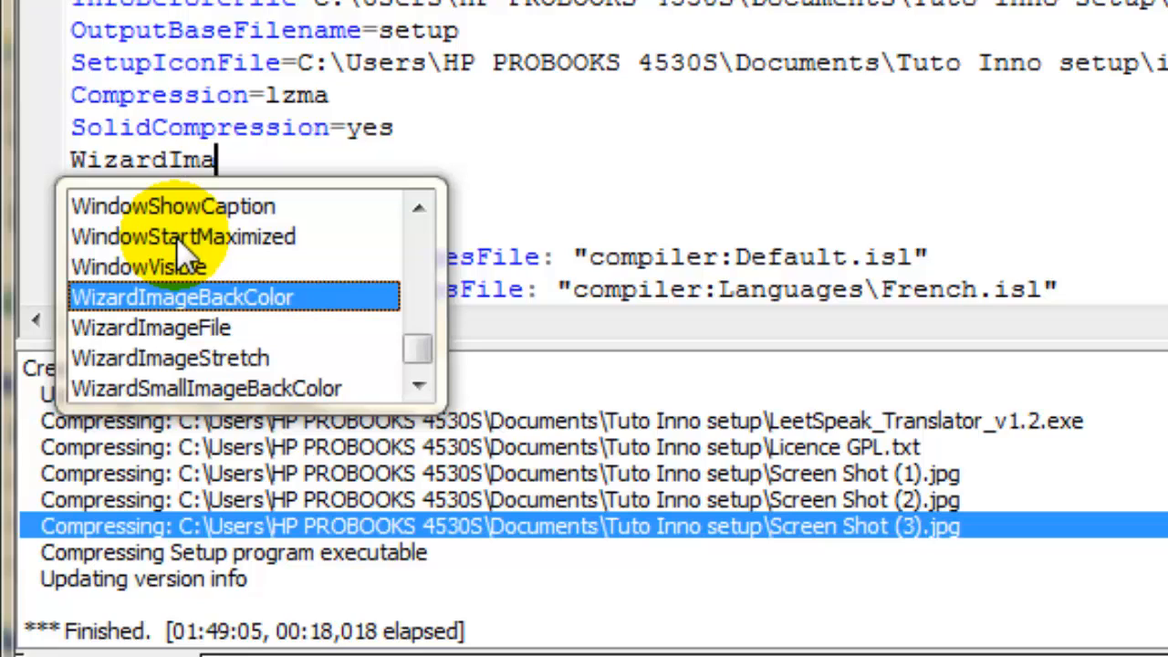
type("geF")
key("Return")
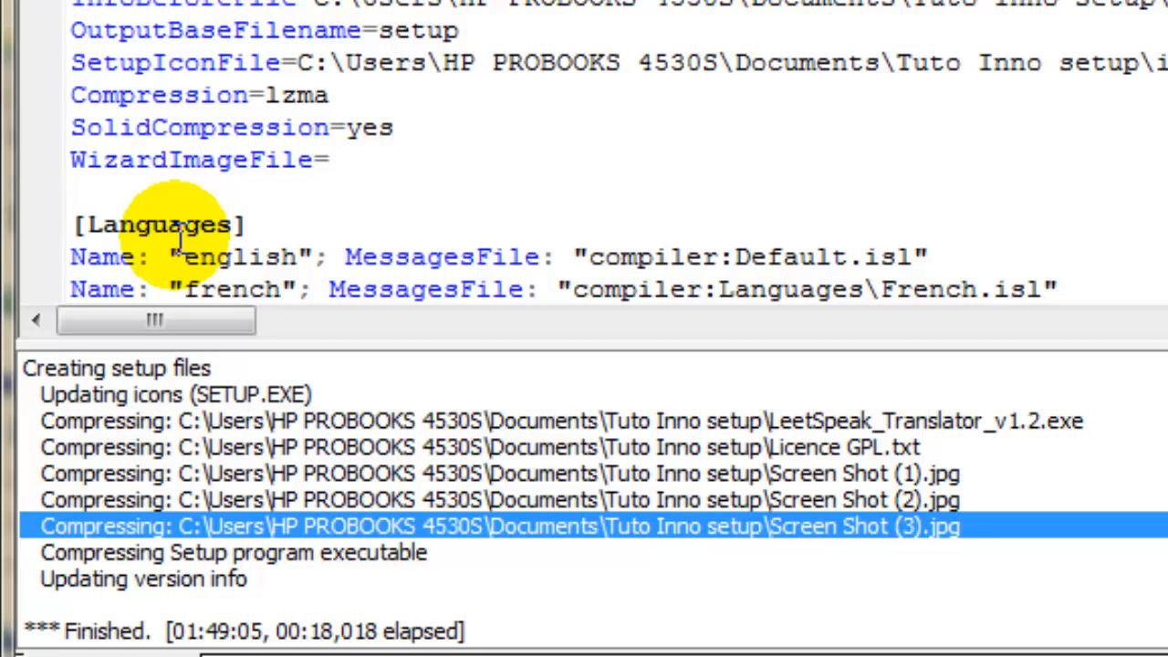
type("=c:")
type("\\")
key("BackSpace")
type("\\IKANE_logo.bmp")
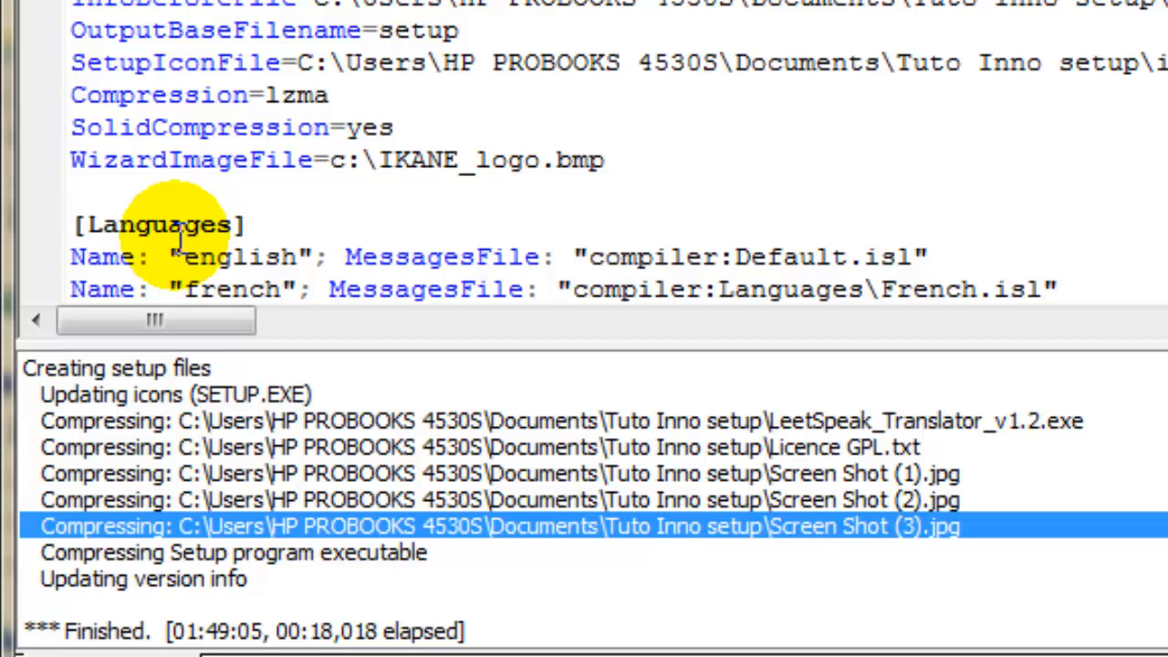
Add the line WizardSmallImageFile=c:\IKANE_logo.bmp below the WizardImageFile directive.
key("Return")
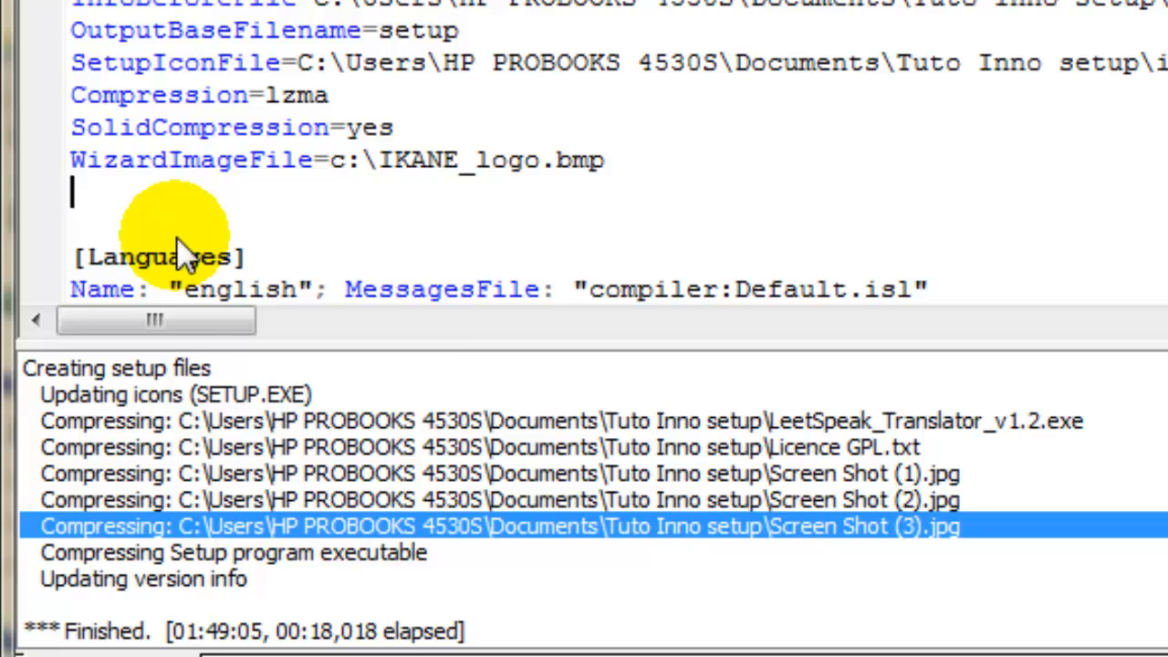
type("Wi")
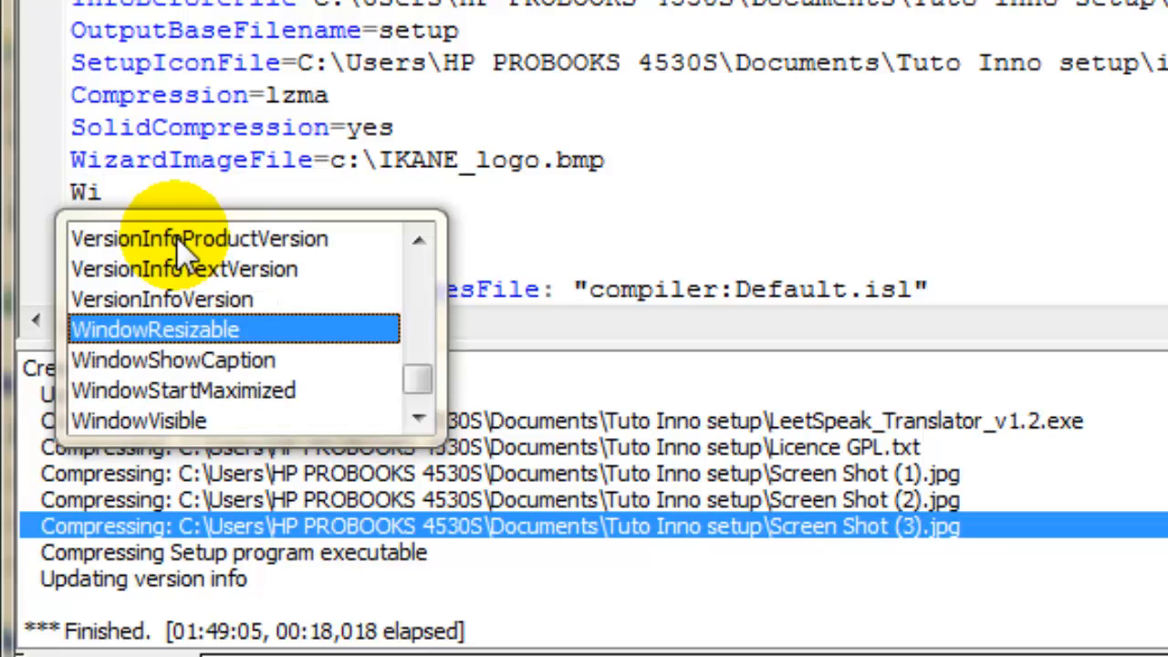
type("zard")
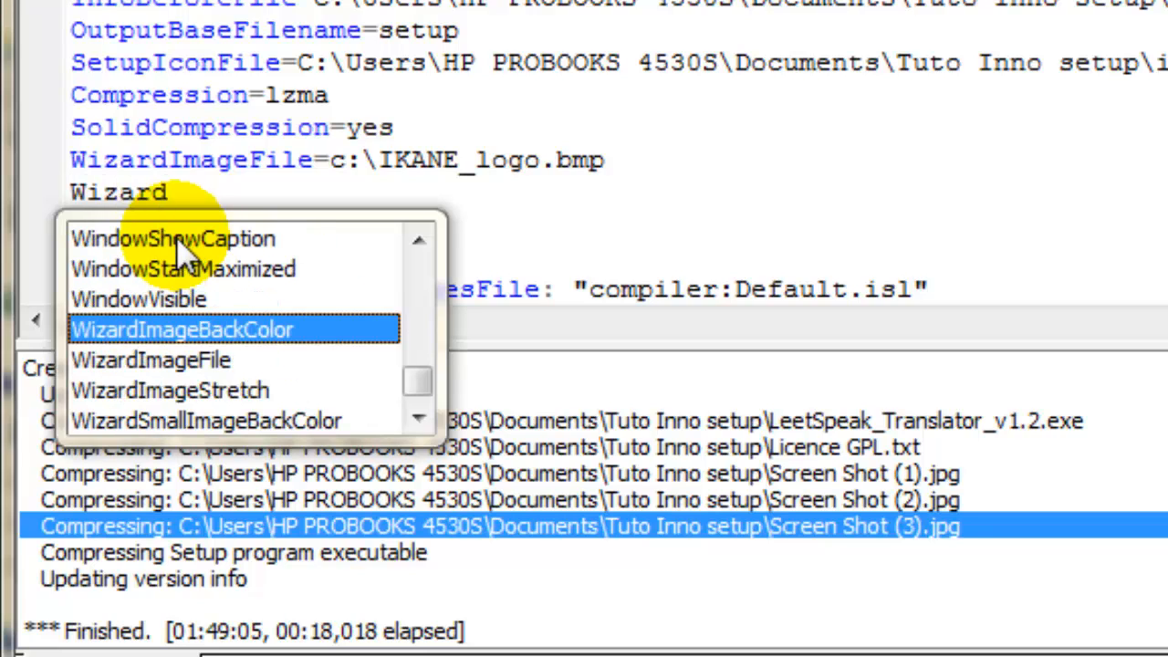
type("Smal")
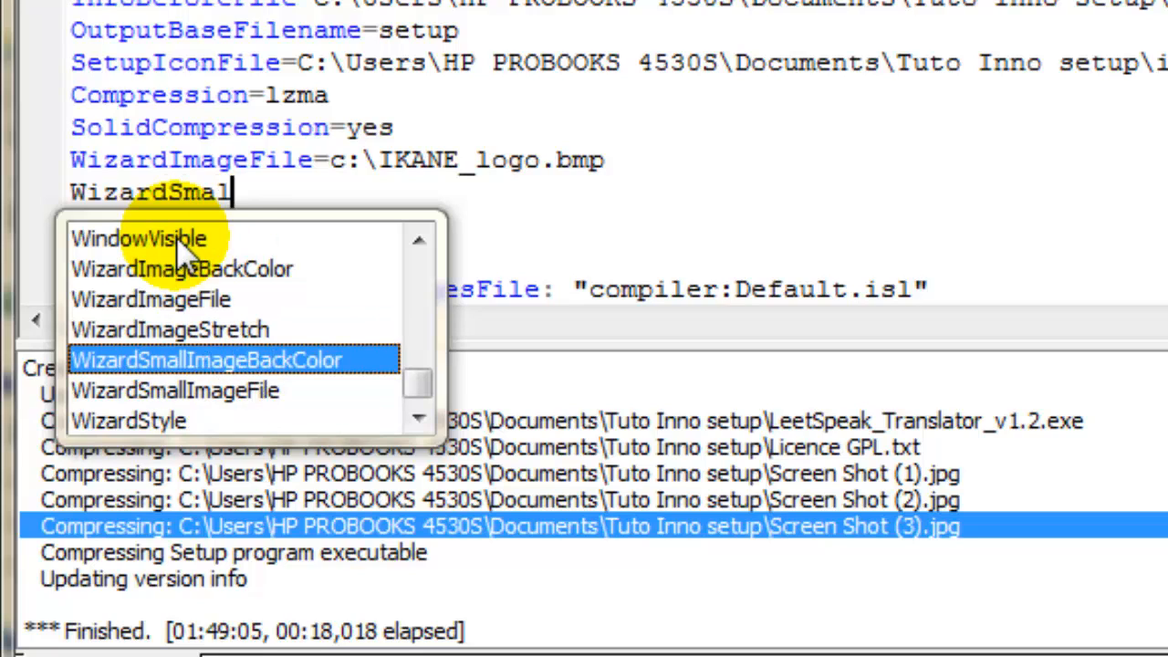
key("Down")
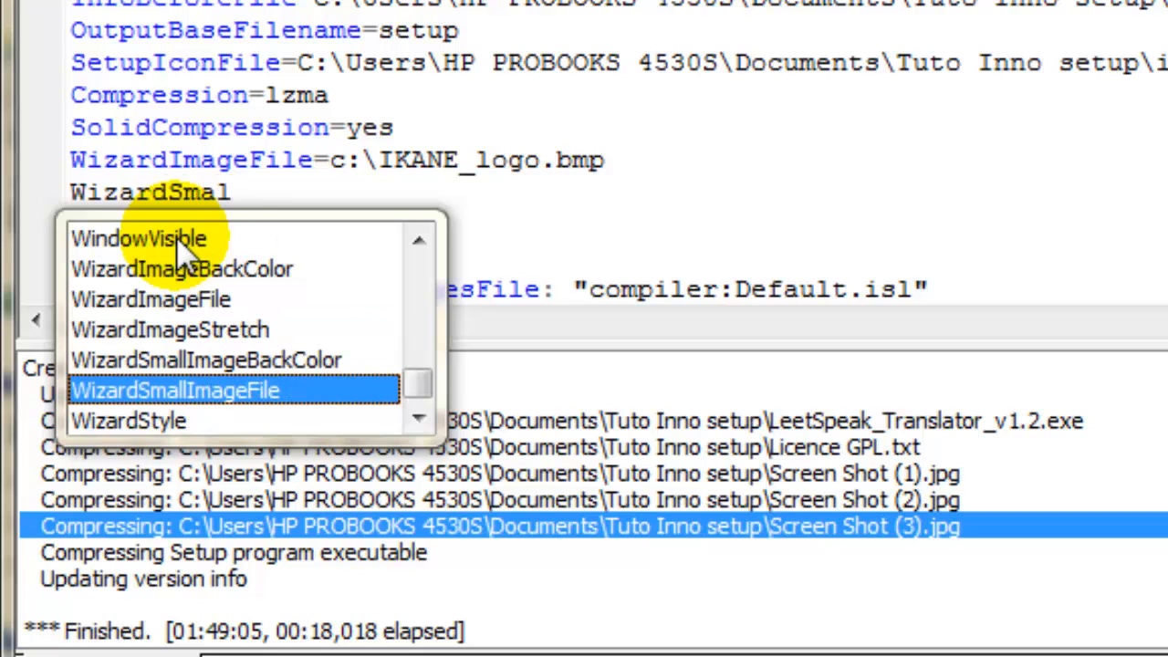
key("Return")
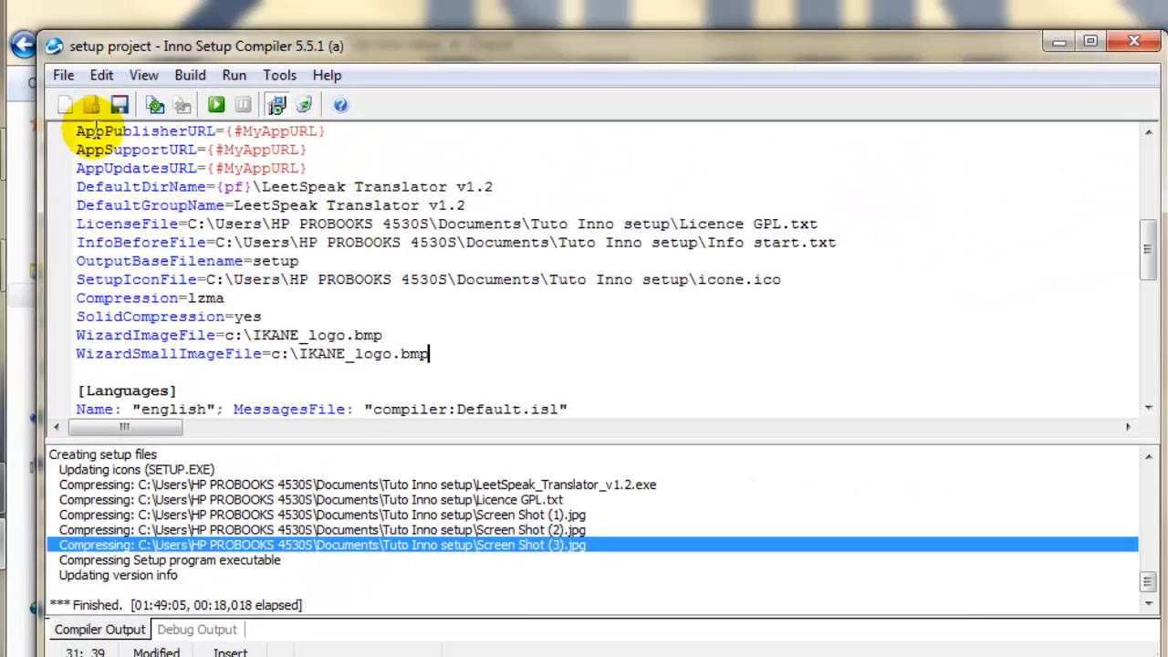
Compile and run the setup with permission to make changes, and start the installation wizard in Français.
left_click(215, 105)
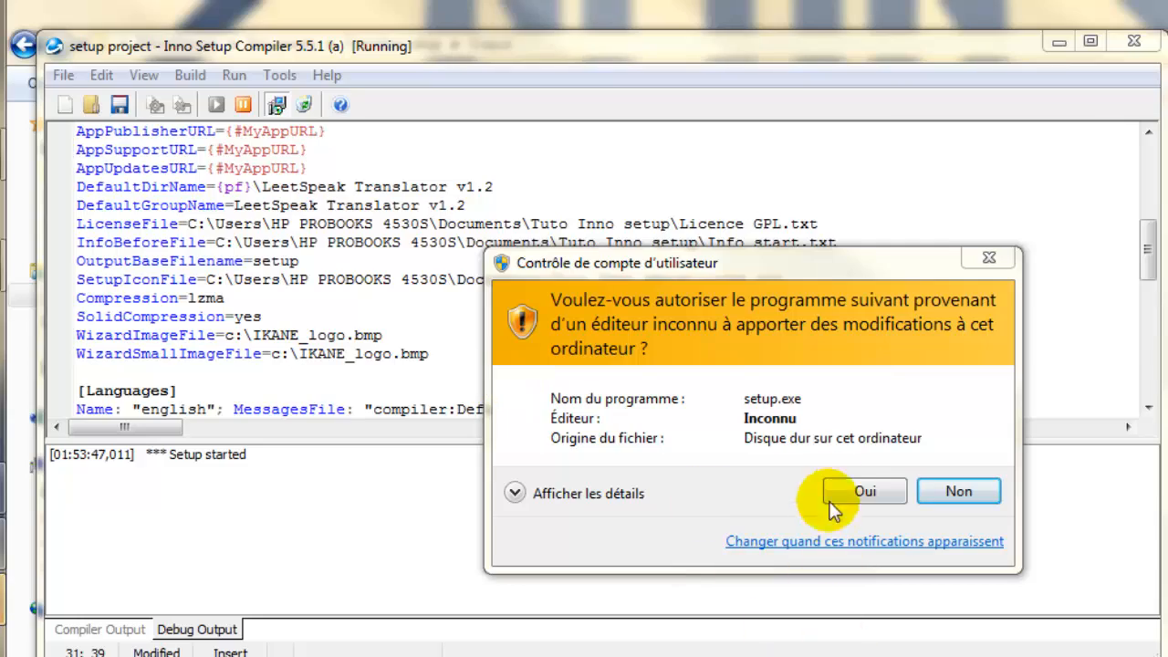
left_click(862, 495)
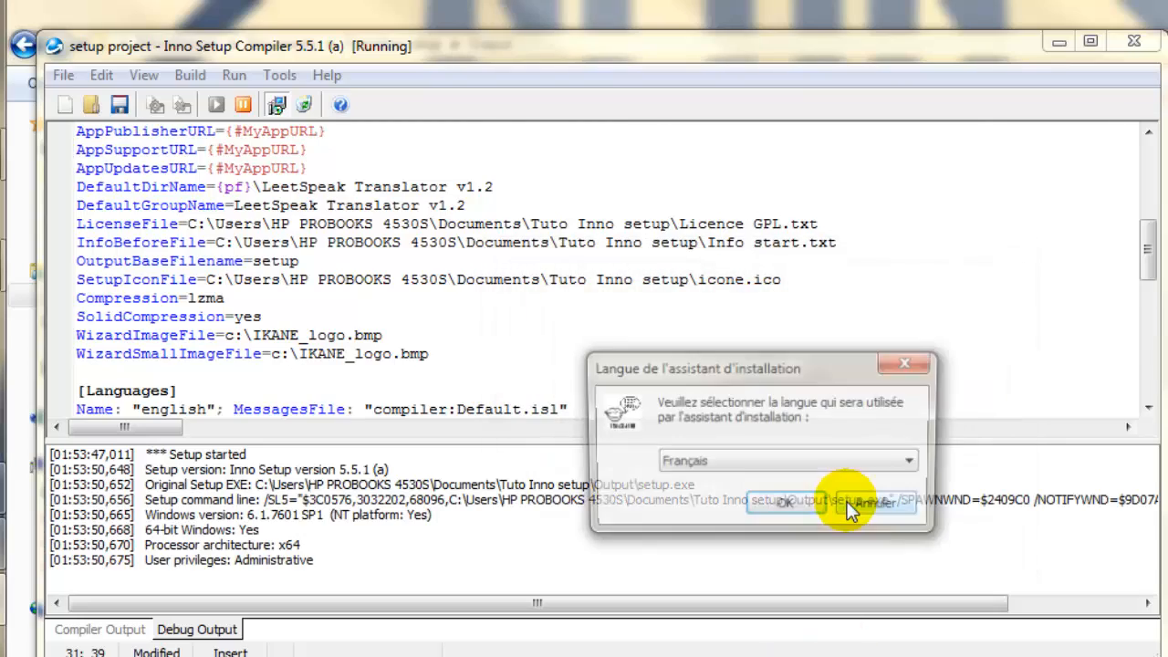
left_click(783, 507)
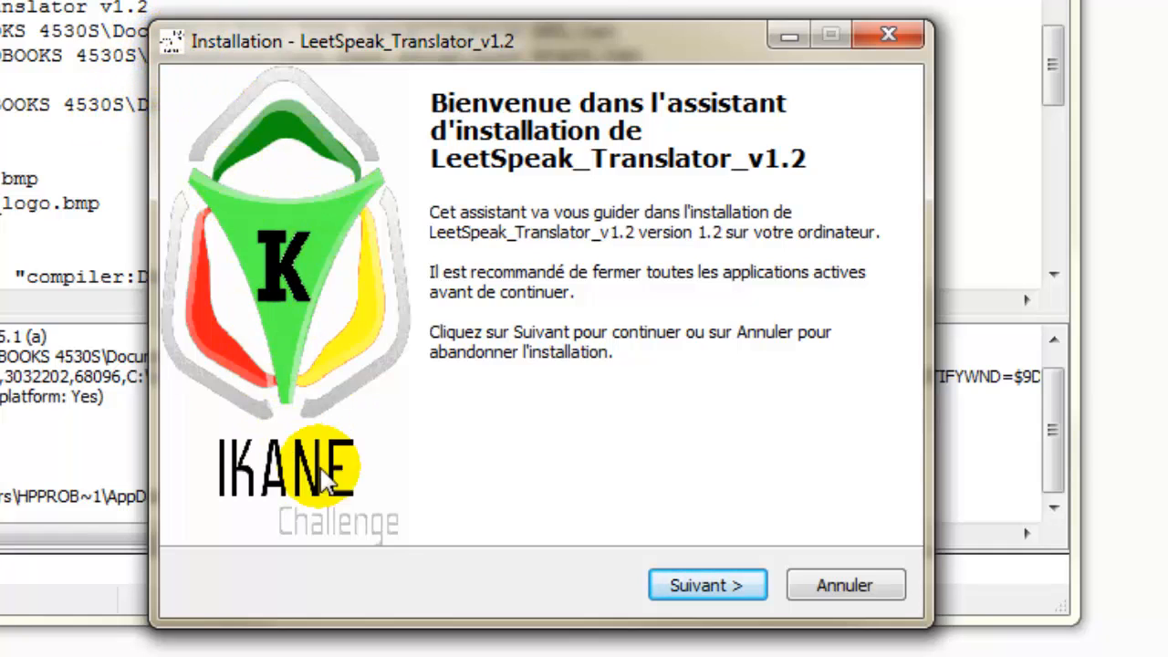
Examine the wizard images on the welcome and licence agreement pages, and cancel the installation.
left_click(670, 589)
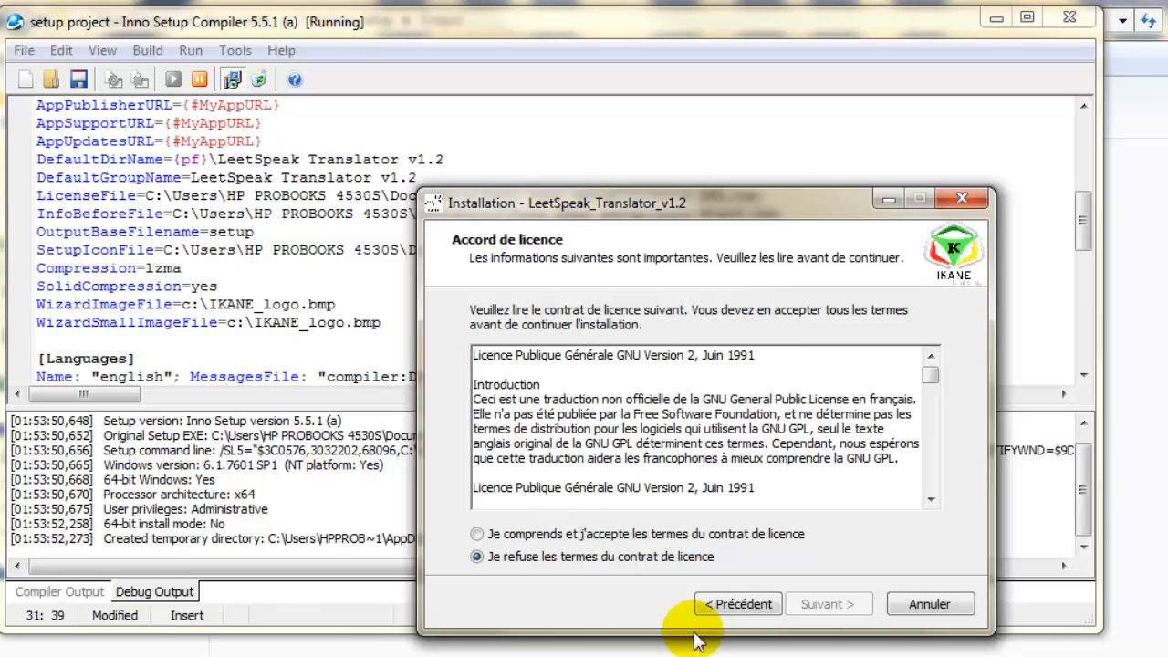
left_click(719, 606)
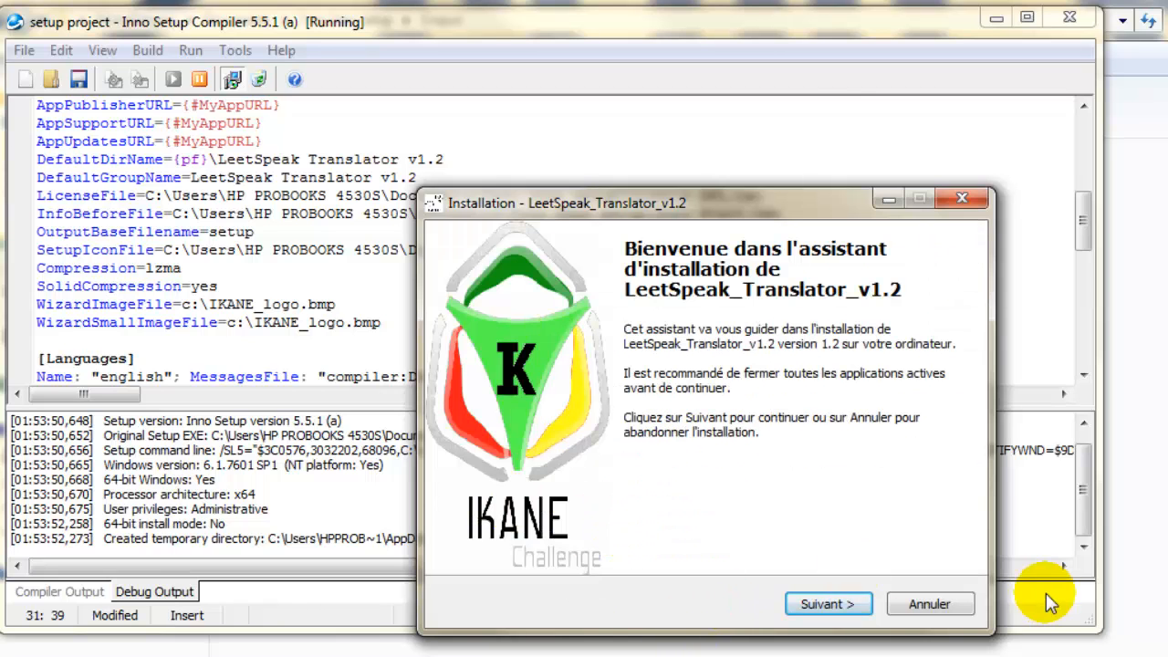
left_click(935, 605)
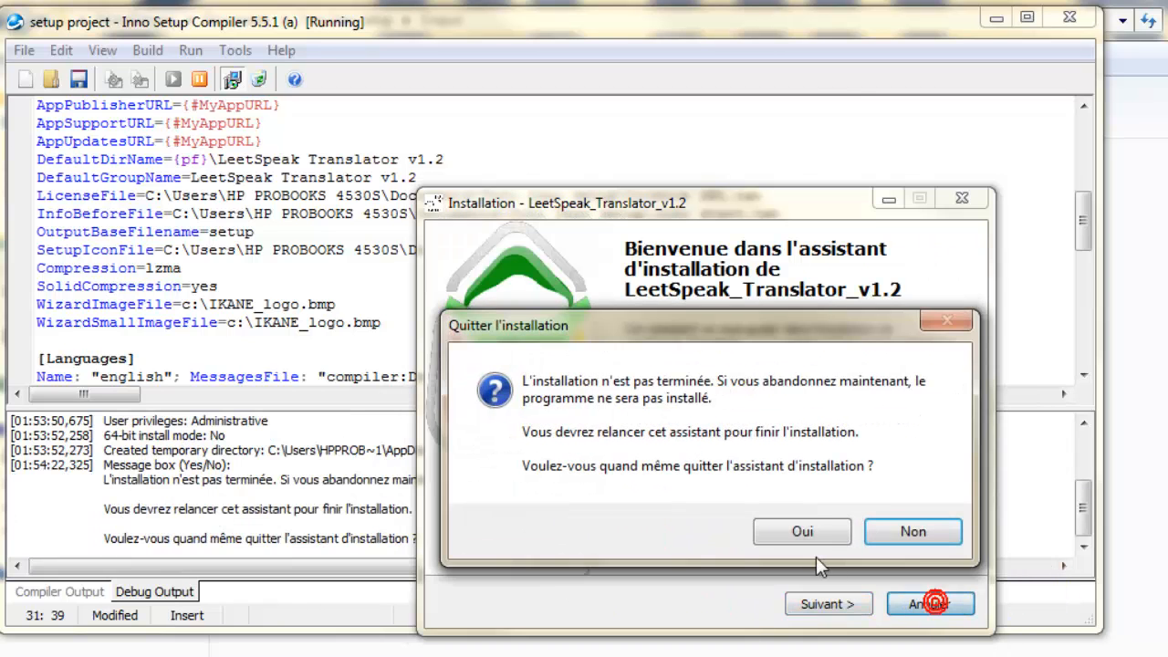
left_click(824, 535)
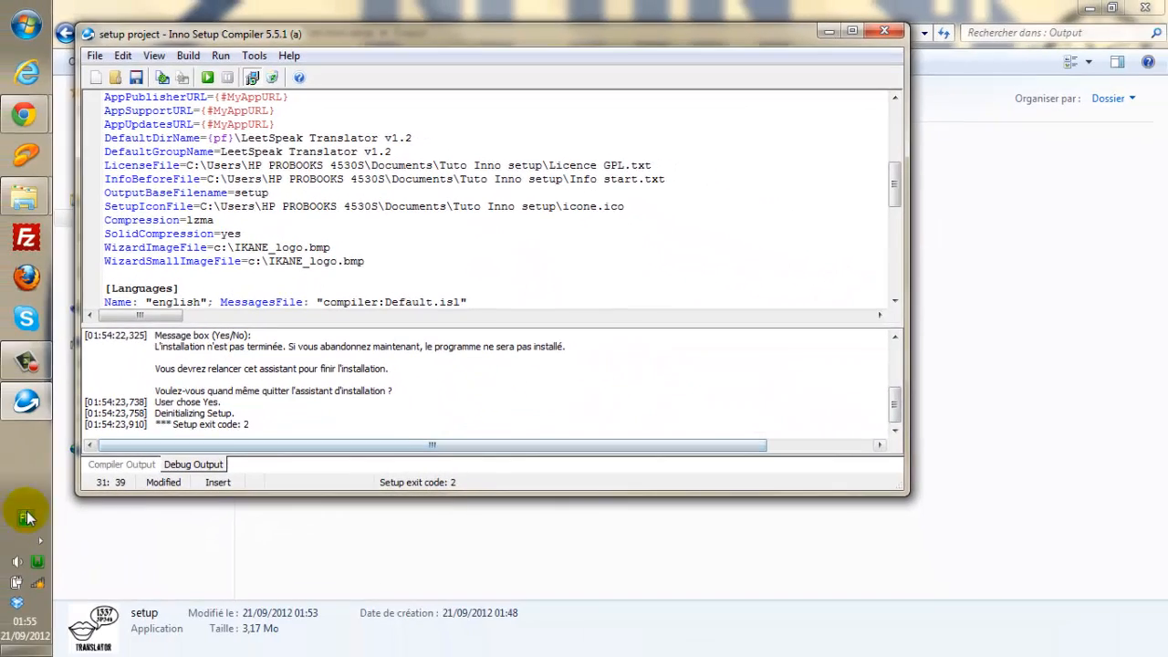
Switch to Windows Explorer and open the LeetSpeak Translator v1.2 folder in Program Files (x86) on drive C:.
mouse_move(27, 208)
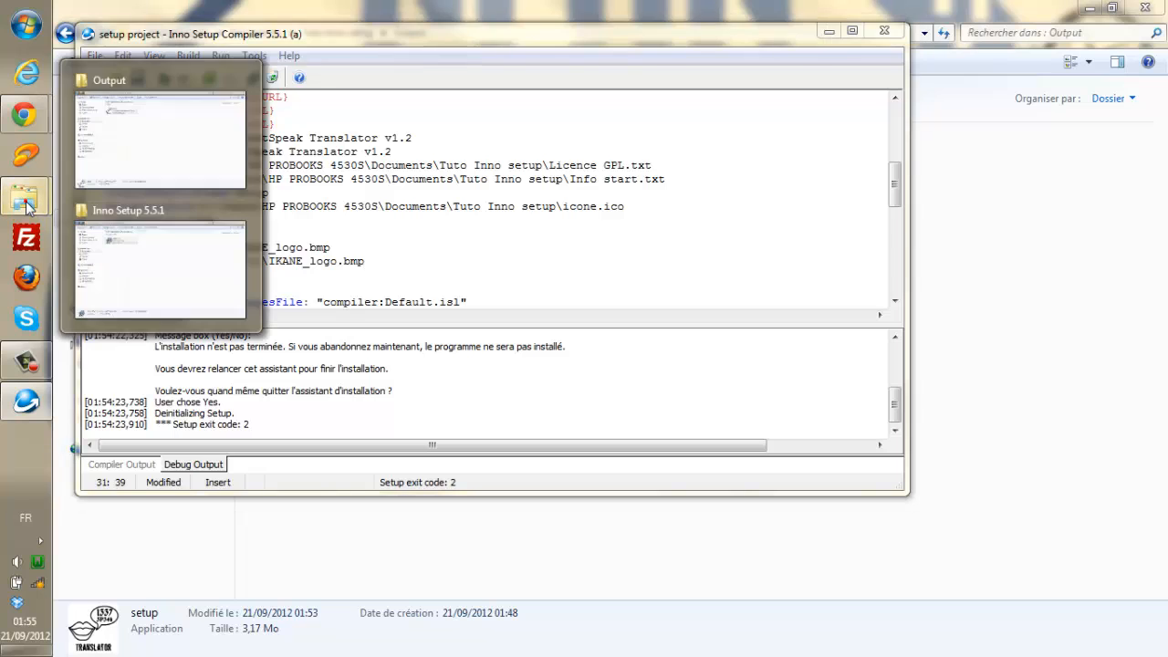
left_click(144, 162)
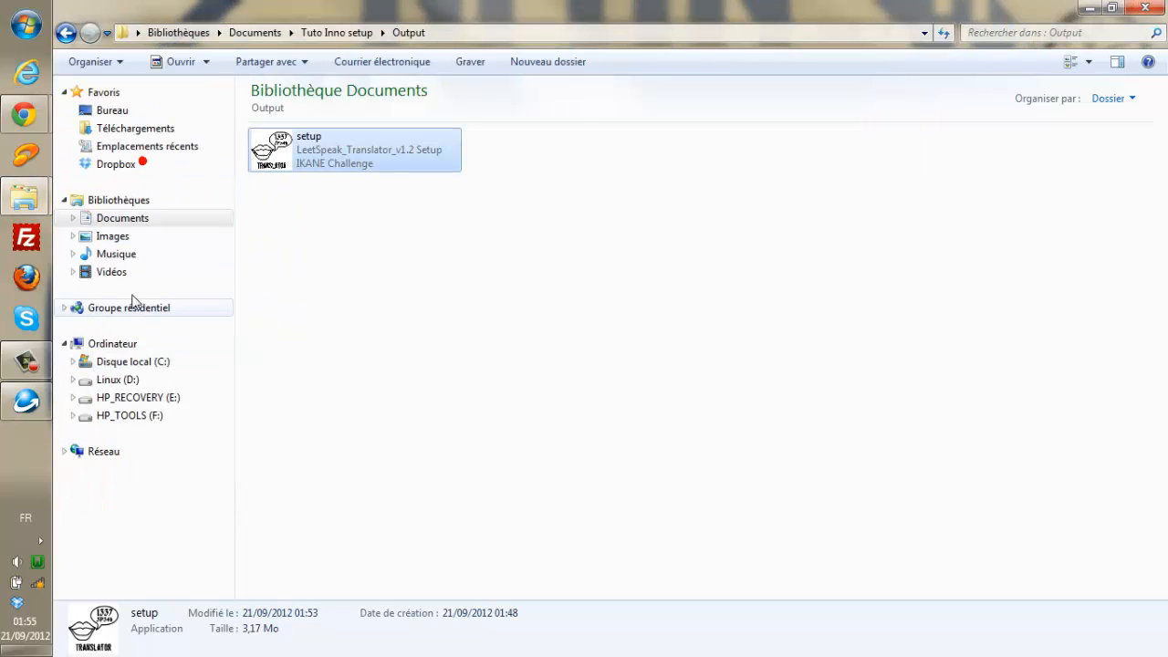
left_click(125, 363)
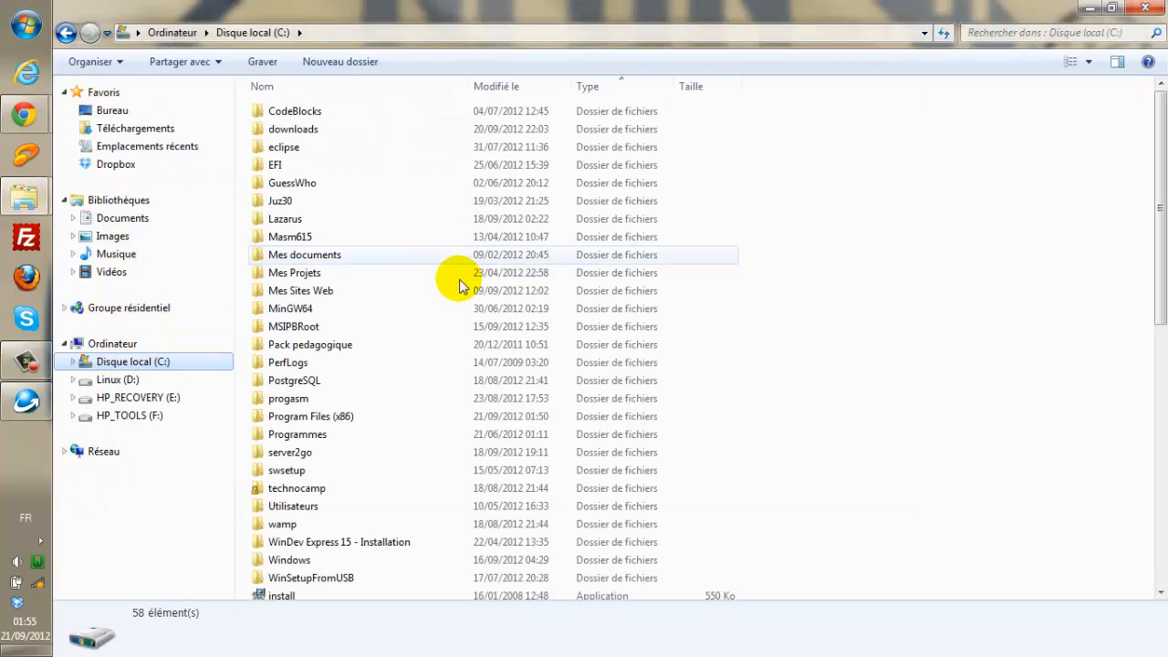
left_click(346, 420)
double_click(346, 420)
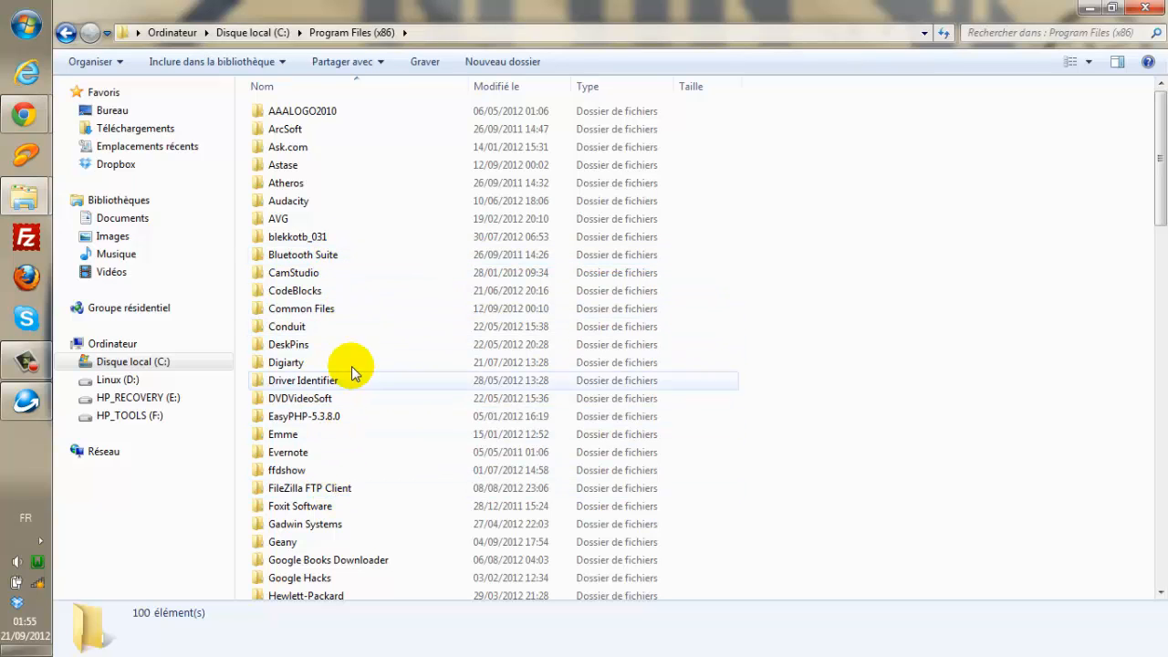
scroll(384, 461, "down", 4)
scroll(381, 479, "up", 4)
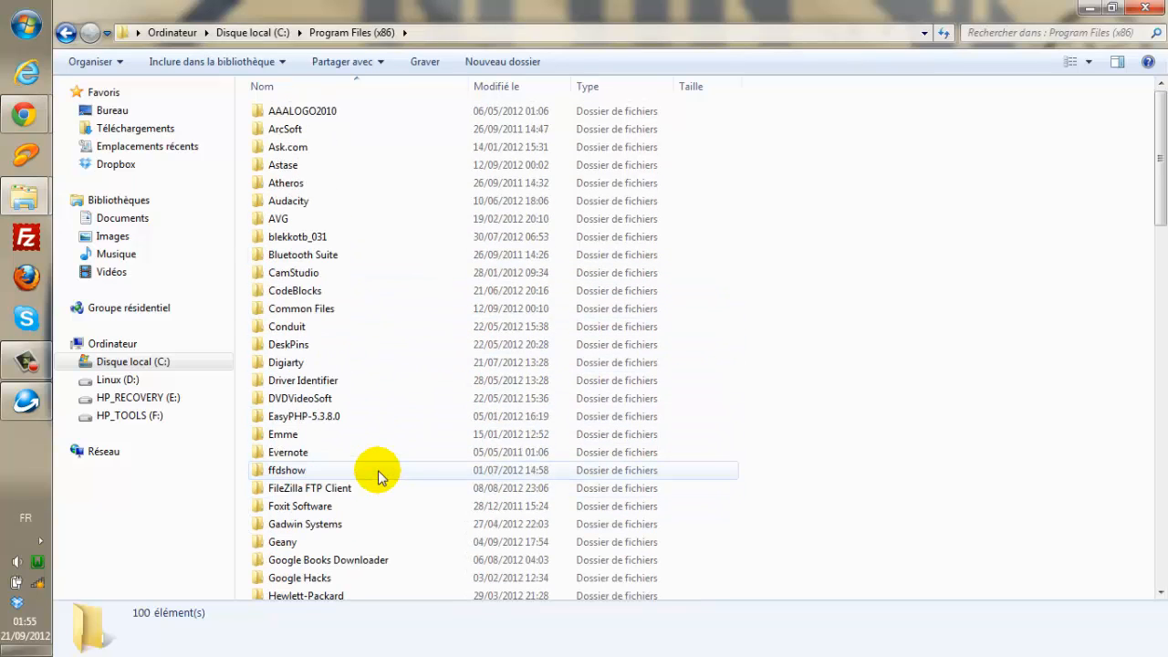
left_click(345, 217)
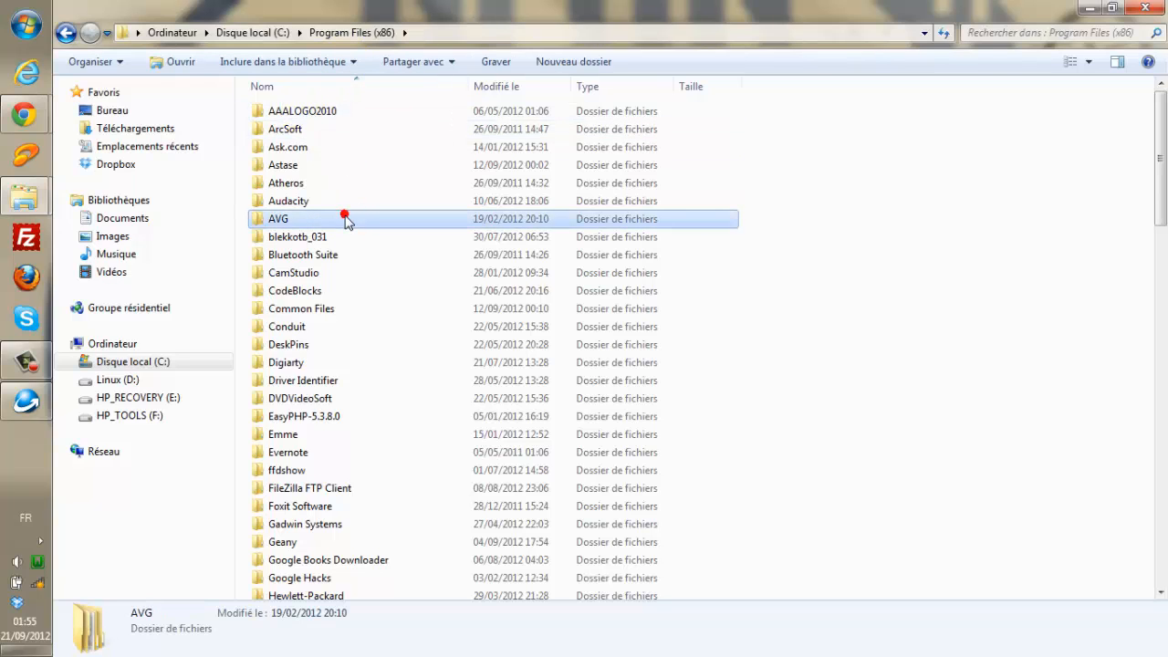
scroll(346, 222, "down", 12)
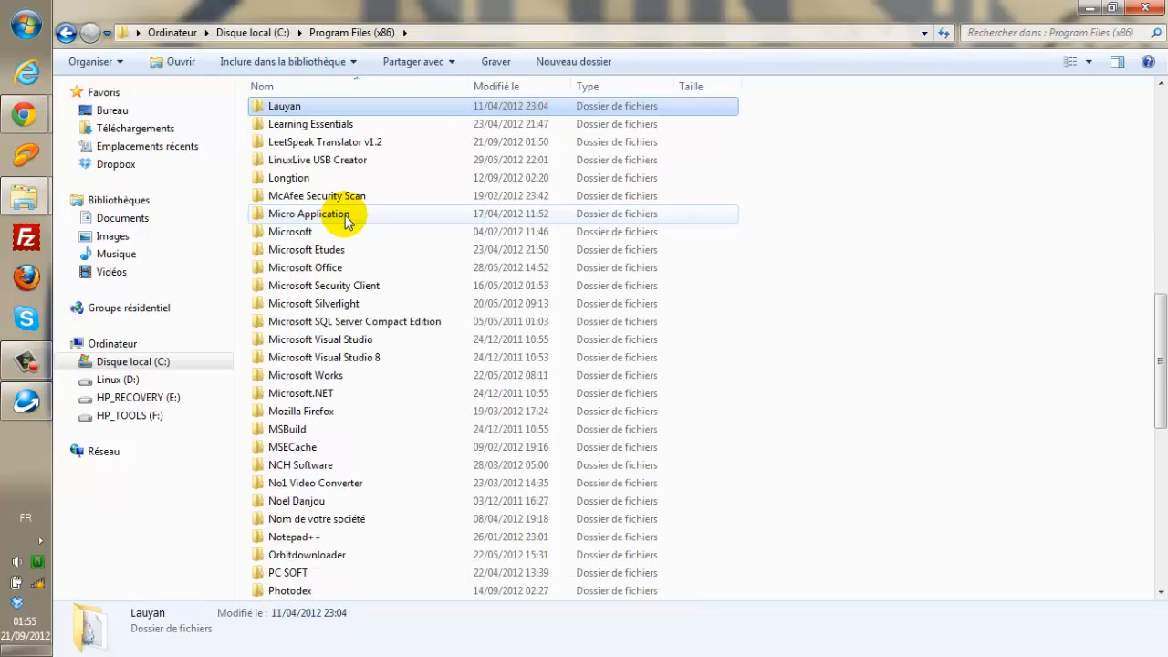
double_click(311, 141)
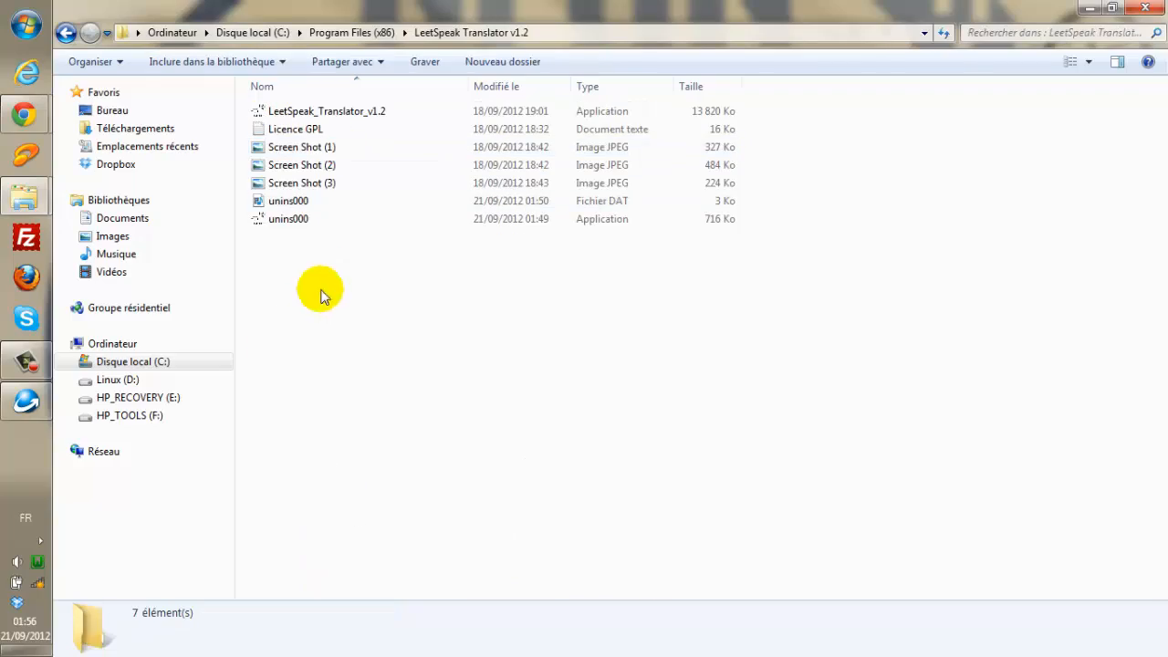
Display the installed files as tiles, browse the images starting from Screen Shot (1), and close the photo viewer.
left_click(1070, 61)
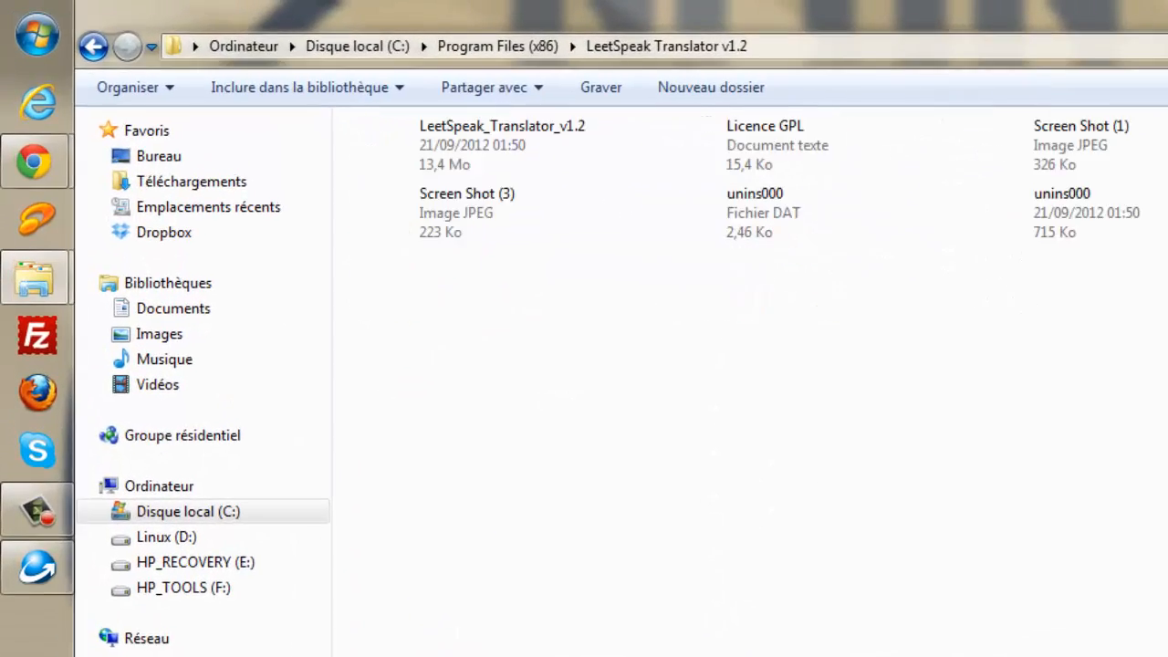
left_click(1055, 167)
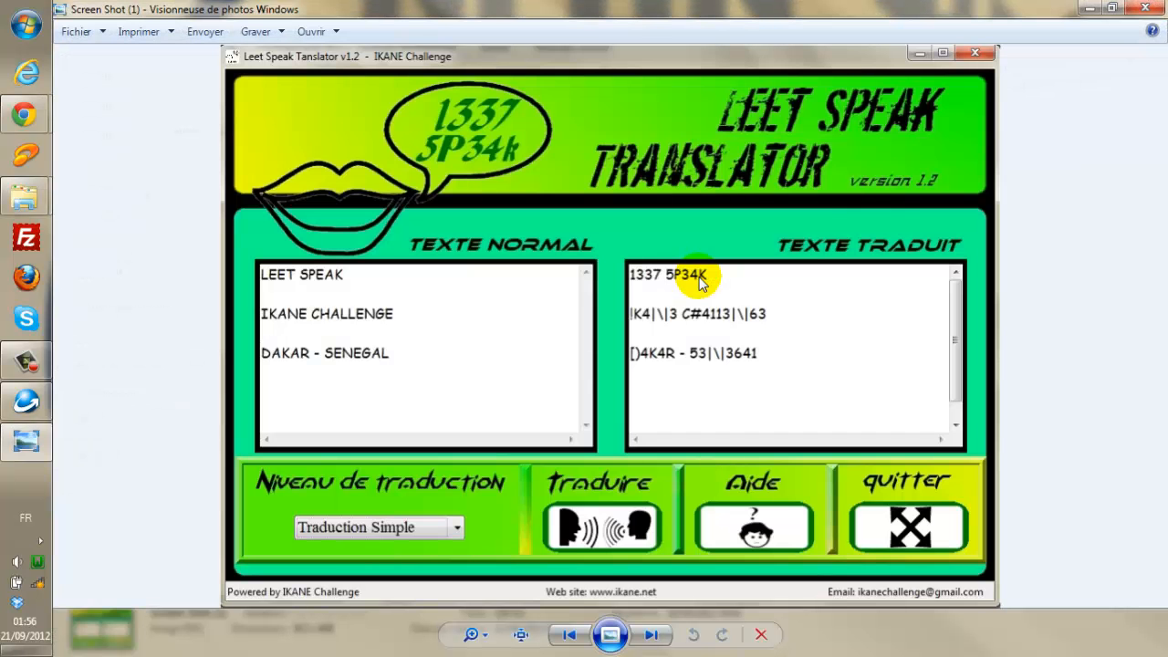
key("Right")
key("Right")
key("Right")
left_click(1142, 10)
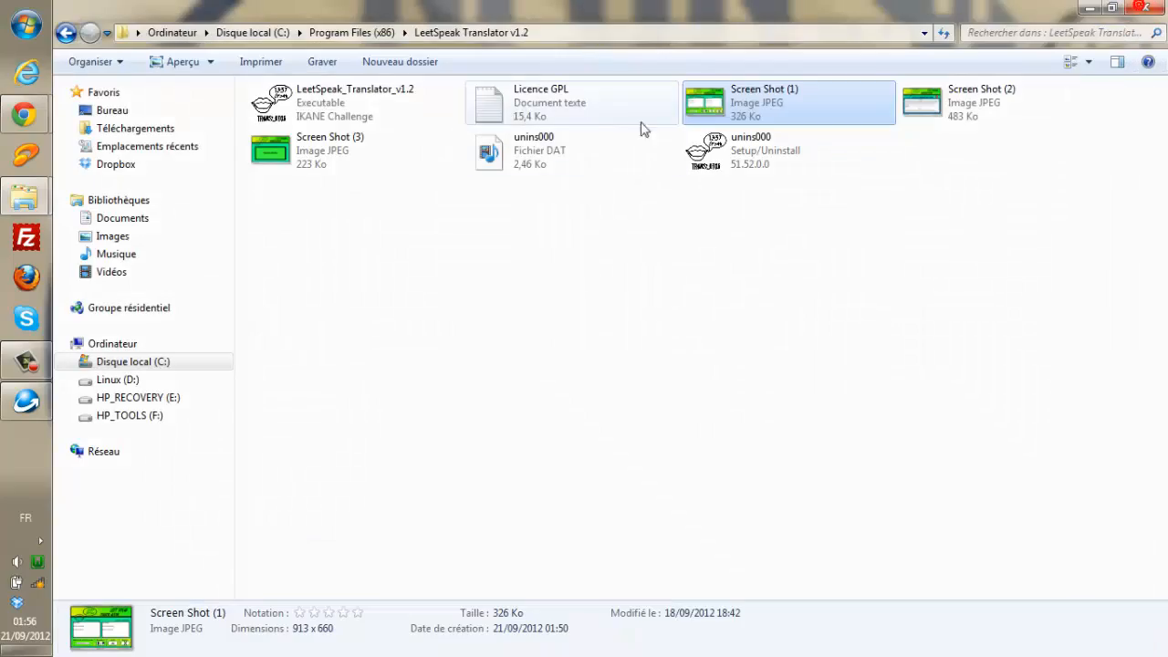
Open the installed Licence GPL text file, look through its contents, and close it.
left_click(521, 110)
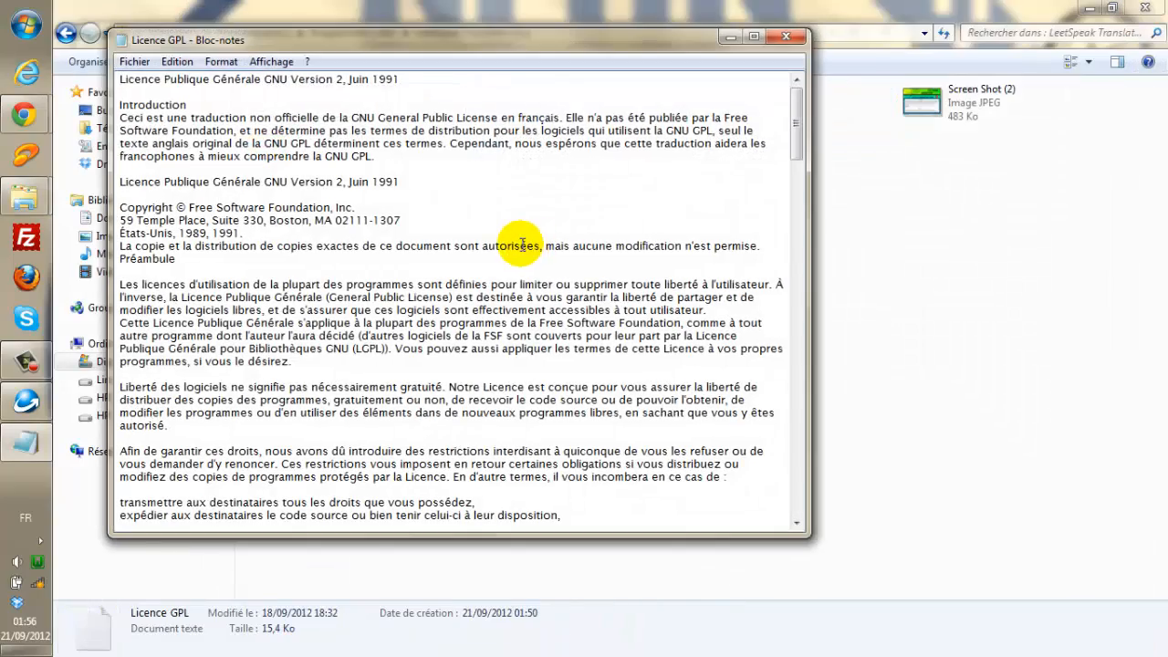
scroll(516, 239, "down", 10)
scroll(518, 245, "up", 10)
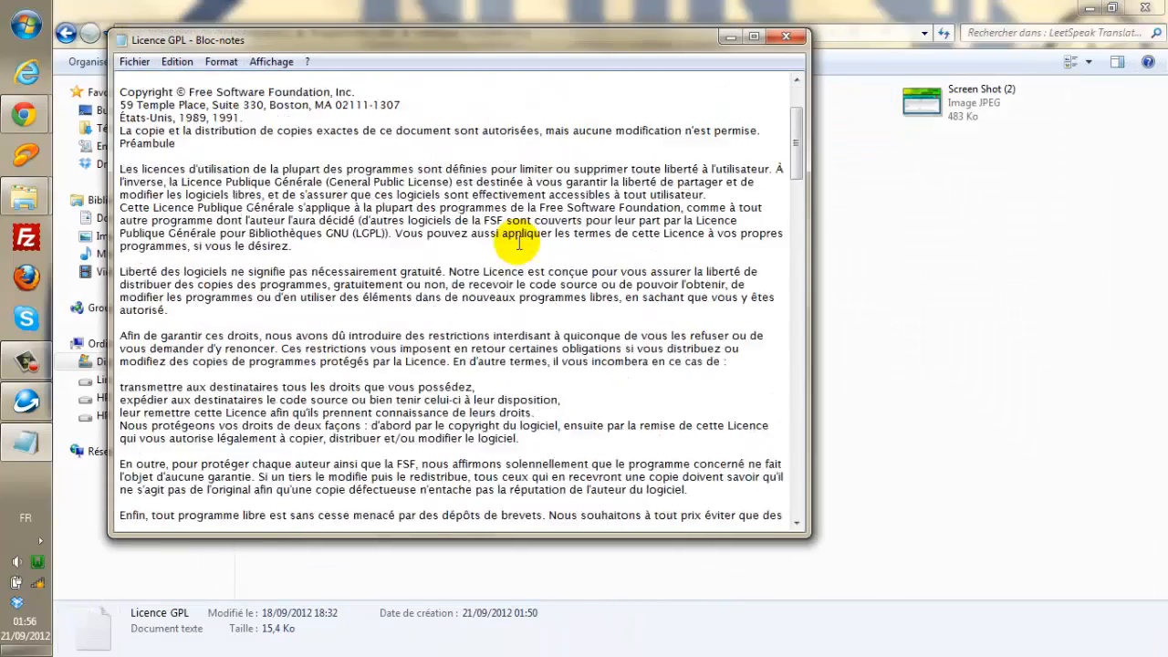
left_click(786, 37)
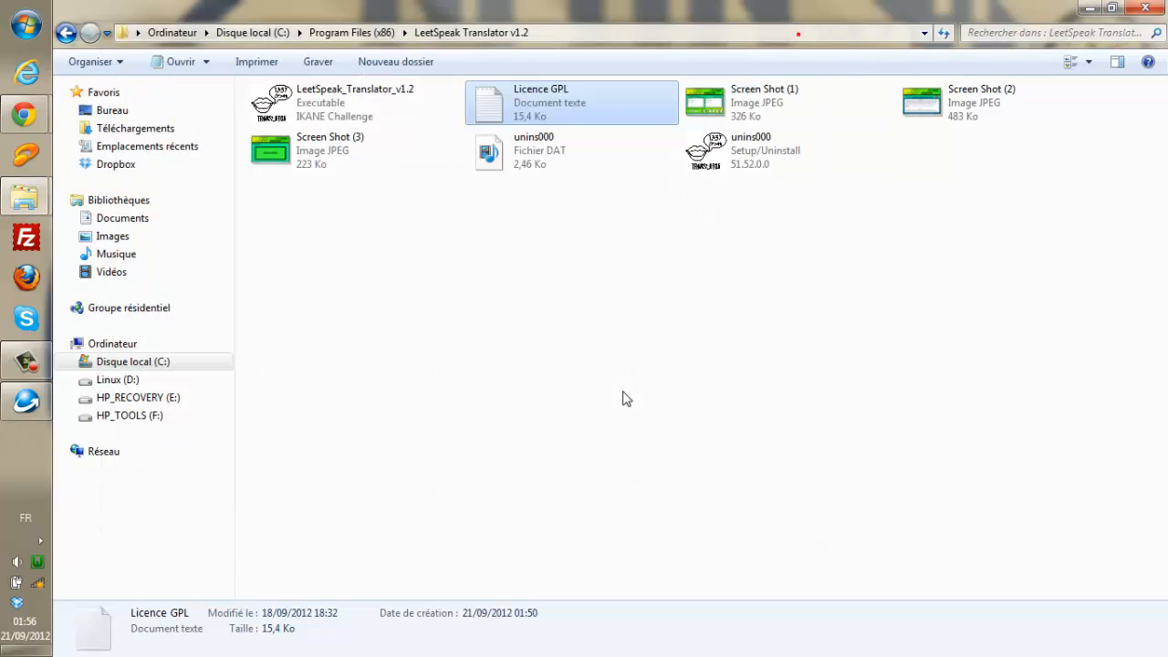
left_click(599, 394)
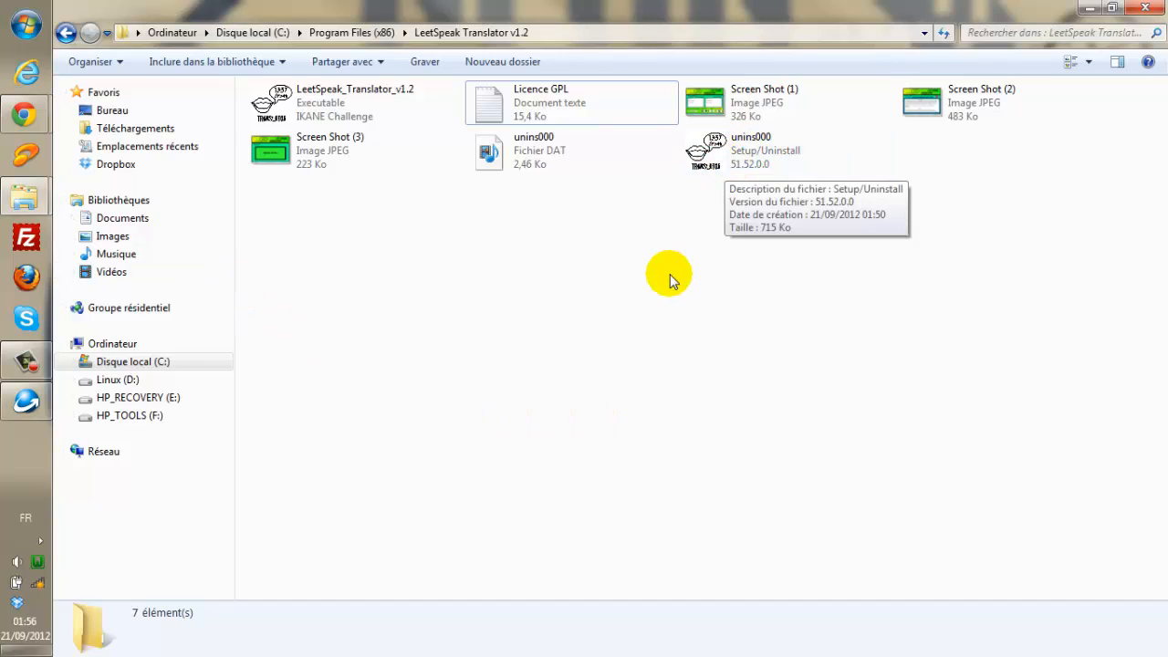
Run the uninstaller from the LeetSpeak Translator v1.2 program group, allow it to make changes, and confirm complete removal of the application.
left_click(18, 16)
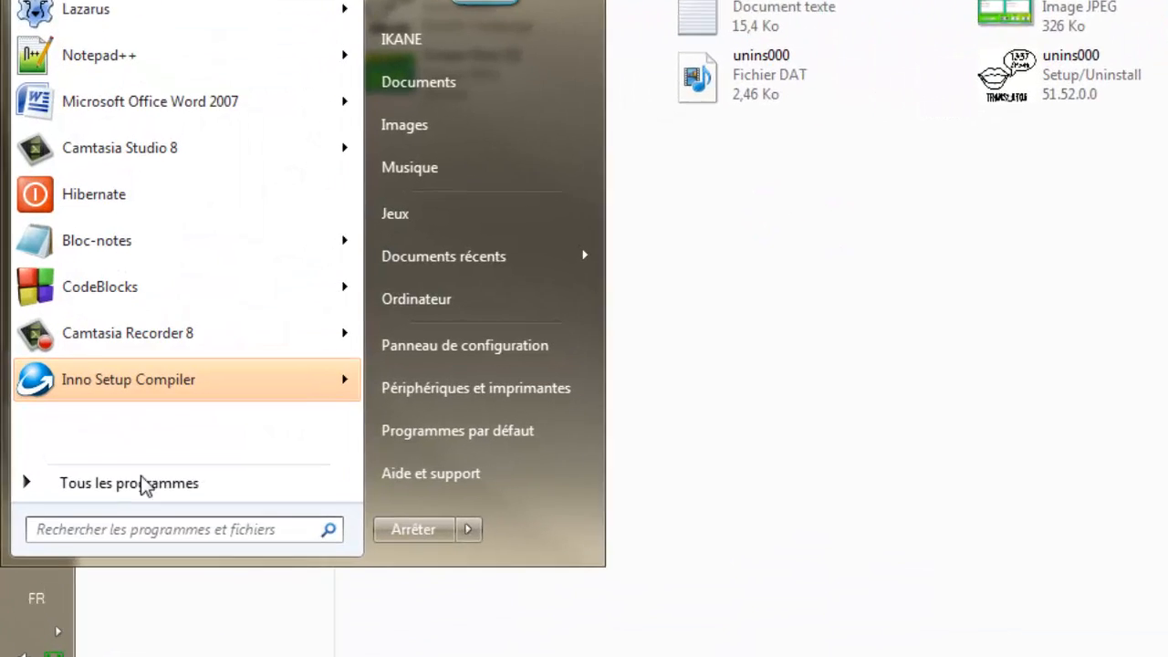
left_click(99, 439)
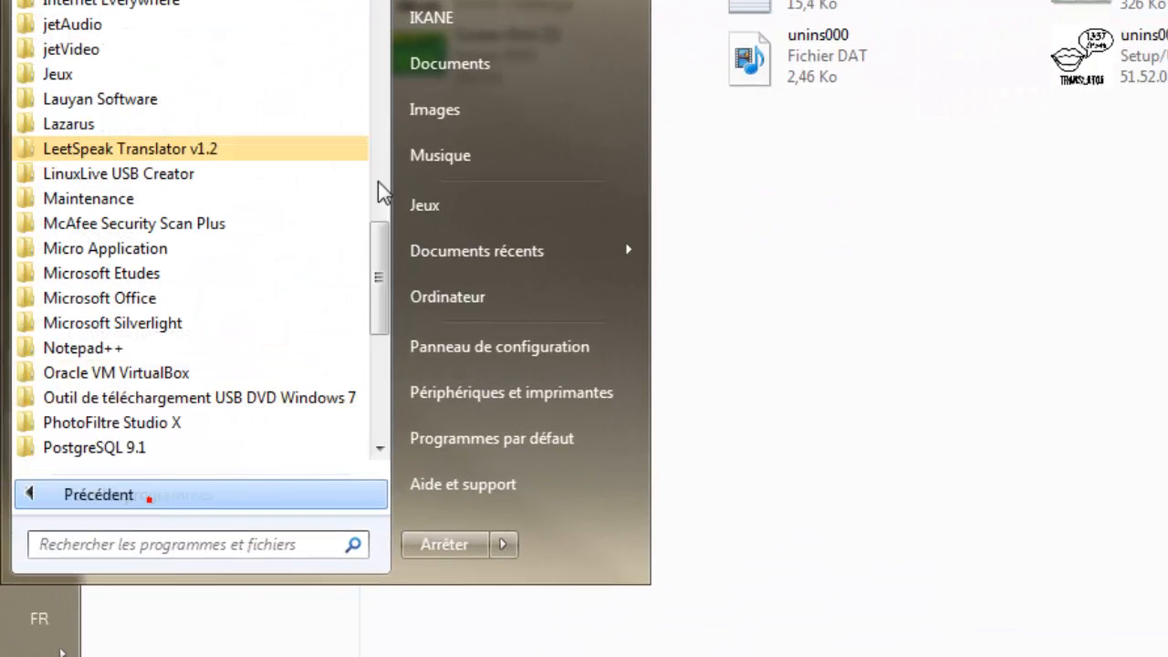
left_click(208, 150)
left_click(184, 193)
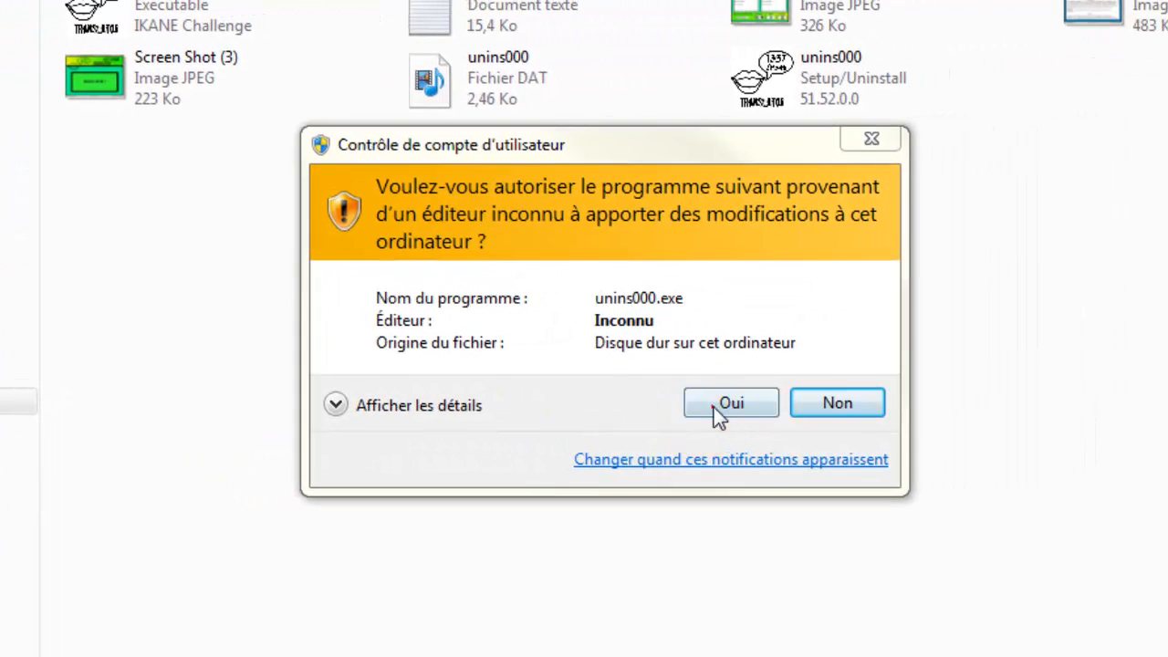
left_click(713, 404)
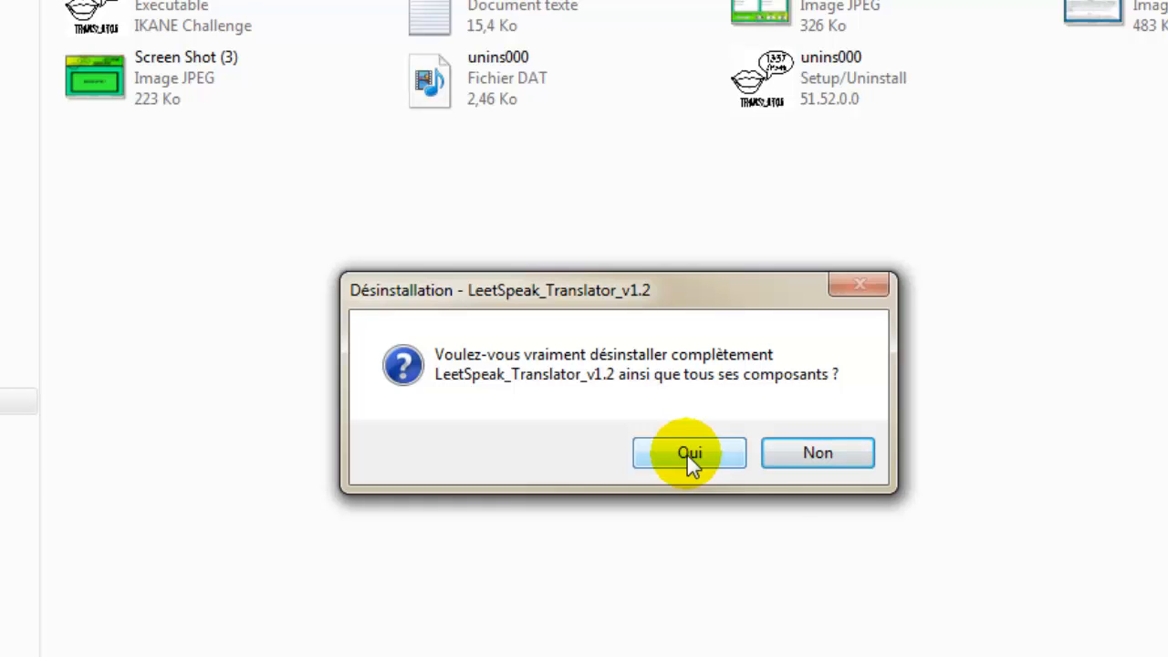
left_click(687, 456)
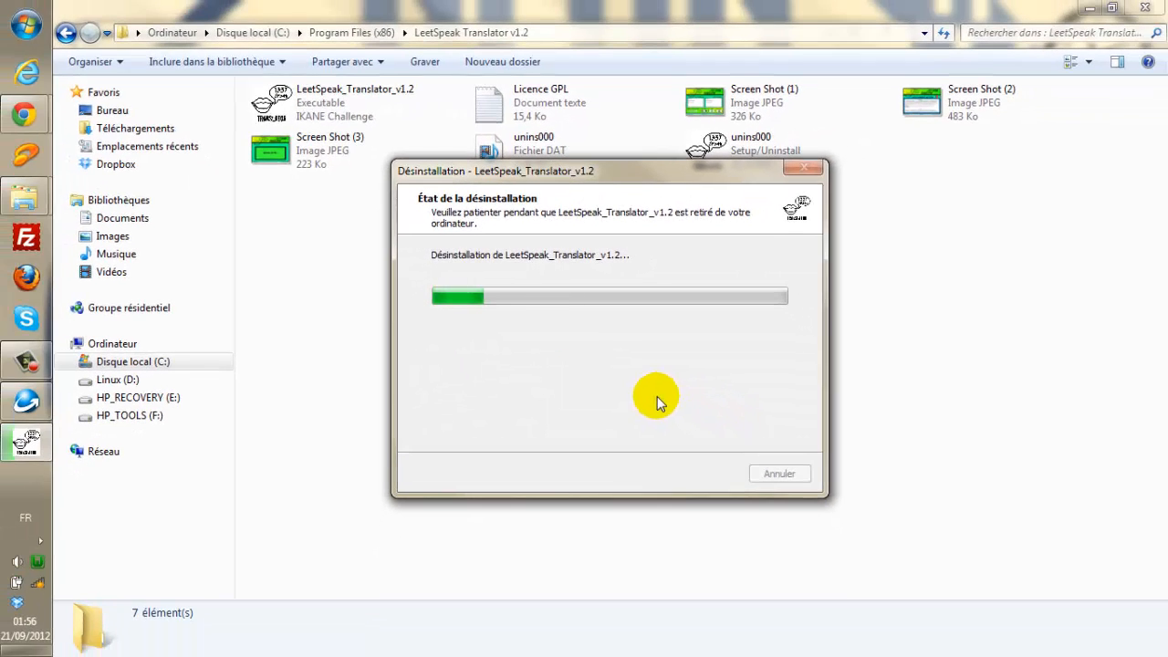
Go back to the Program Files (x86) folder, acknowledge the end of the uninstallation, and close the folder window.
left_click(65, 34)
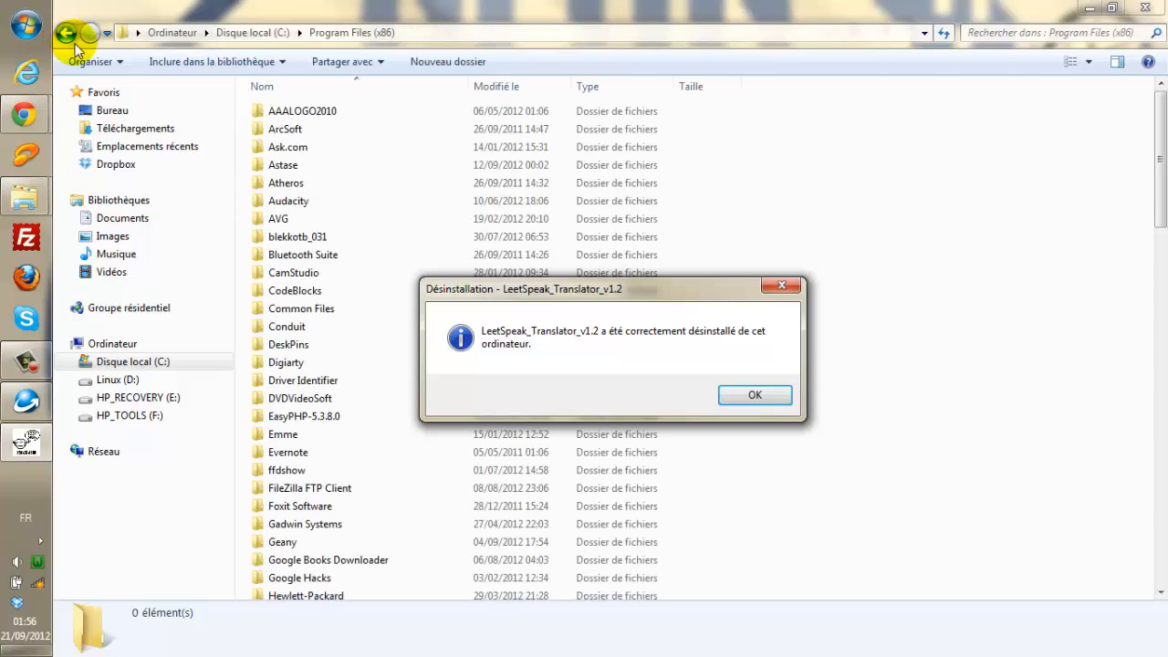
left_click(753, 395)
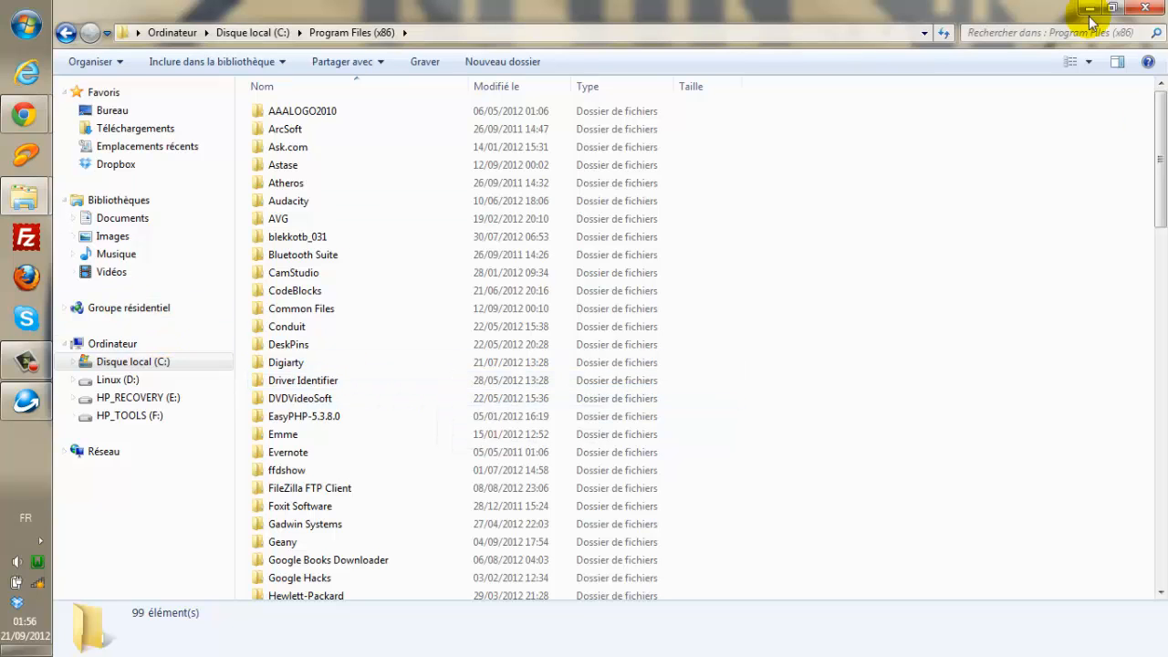
left_click(1145, 9)
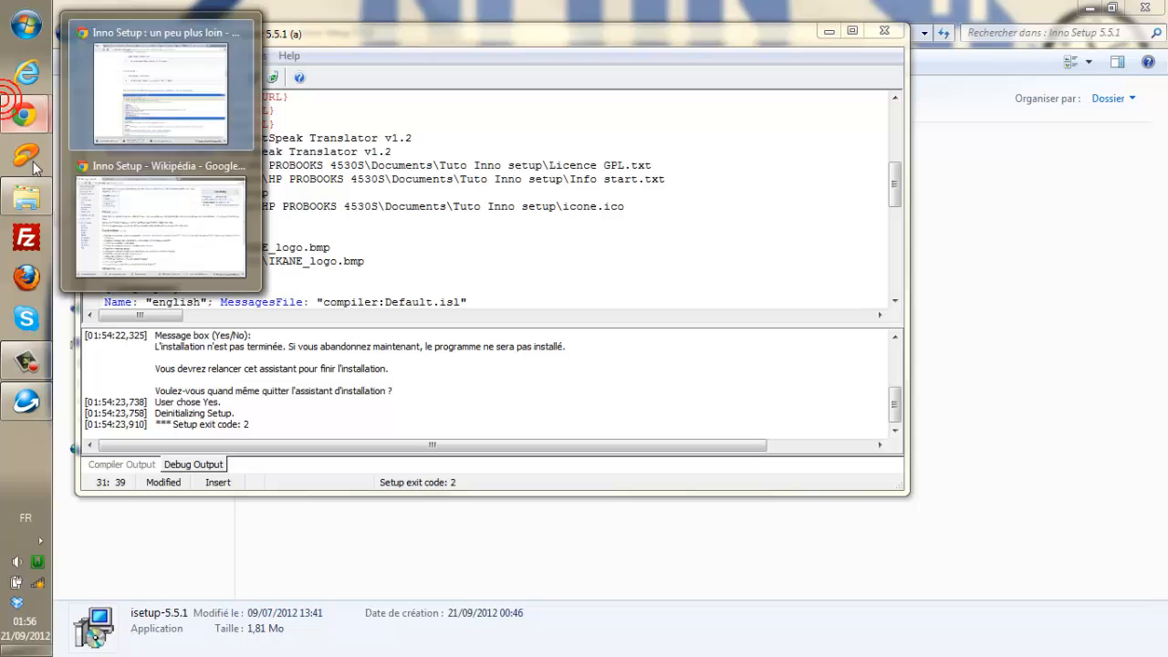
Switch to Chrome, open the online documentation from the Inno Setup page on jrsoftware.org, and minimise the browser.
left_click(161, 214)
left_click(636, 19)
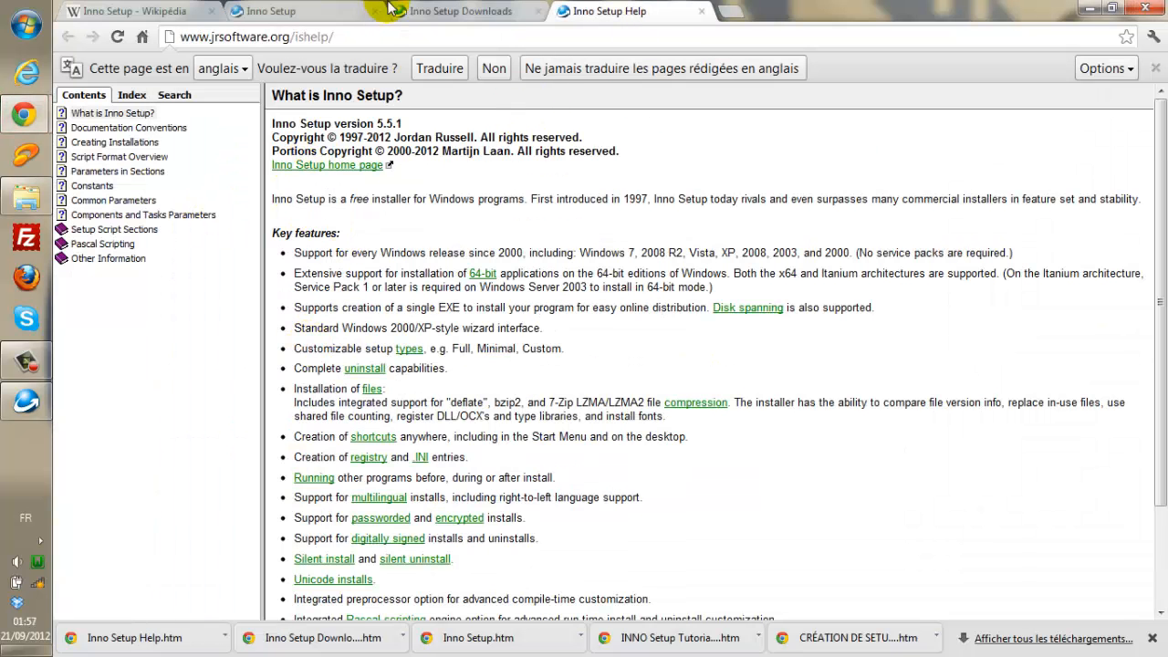
left_click(352, 8)
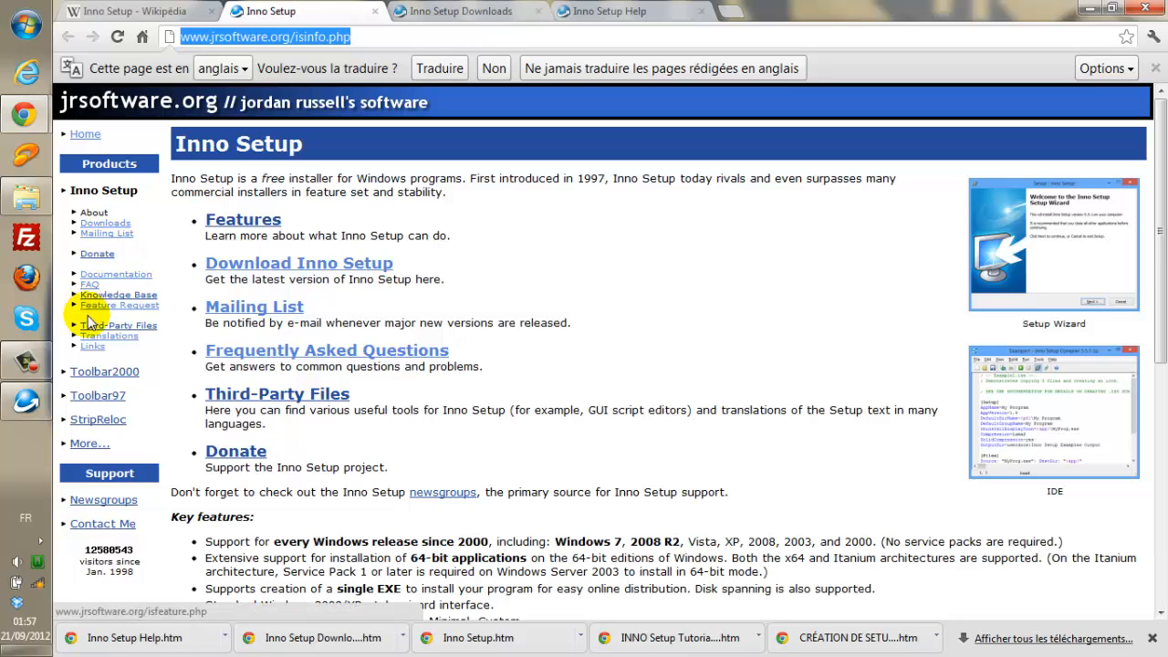
left_click(104, 276)
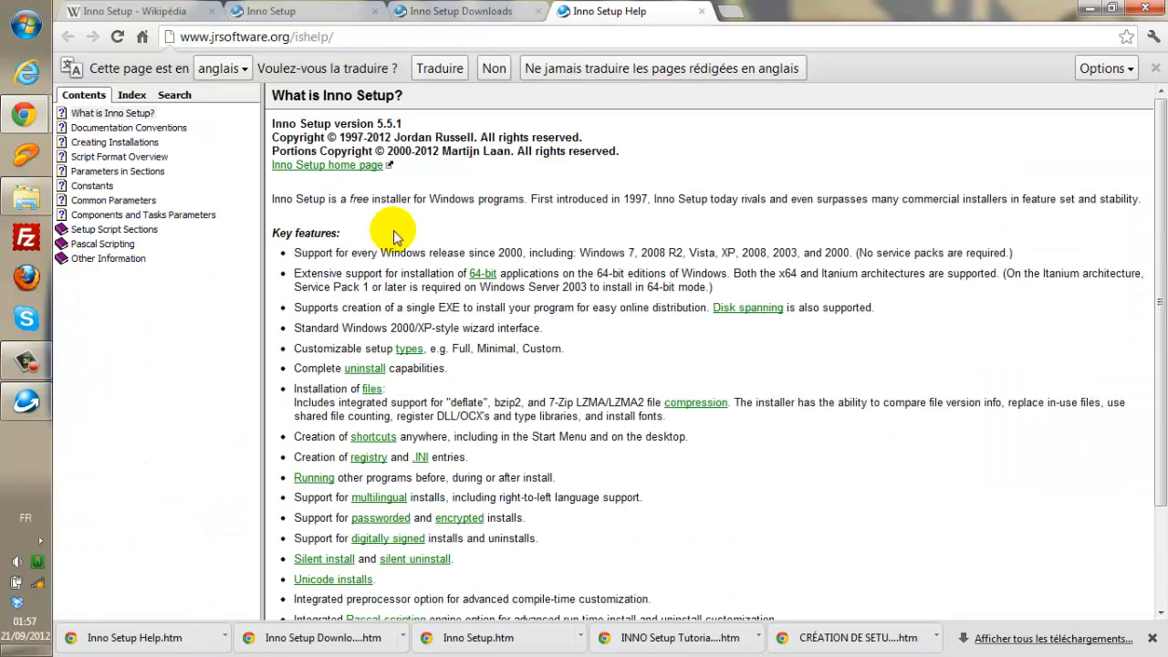
left_click(1087, 8)
Reposition the Inno Setup Compiler window, open its built-in Inno Setup Documentation, and look over the "What is Inno Setup?" page.
left_click_drag(326, 48, 436, 66)
left_click(339, 82)
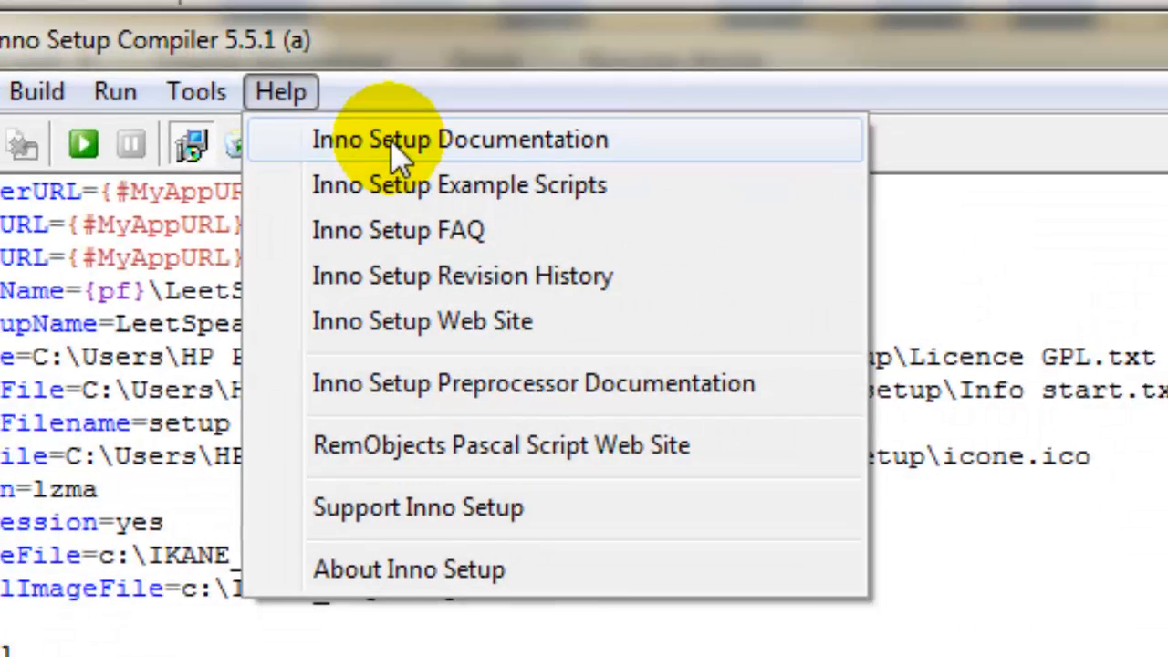
left_click(391, 140)
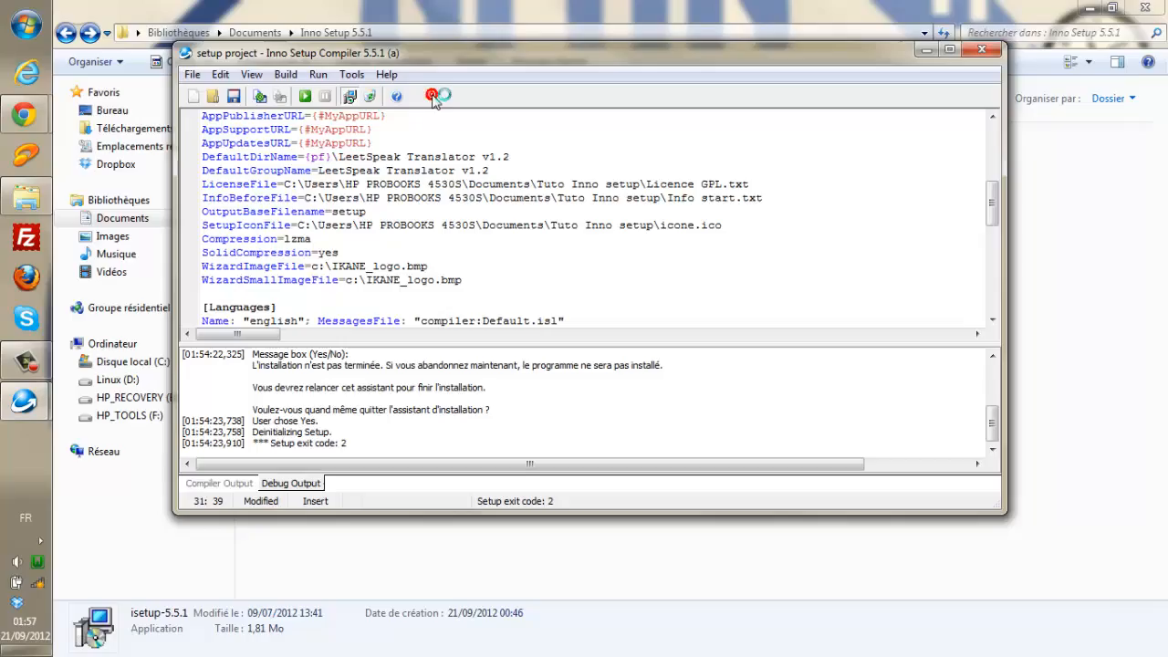
left_click(434, 96)
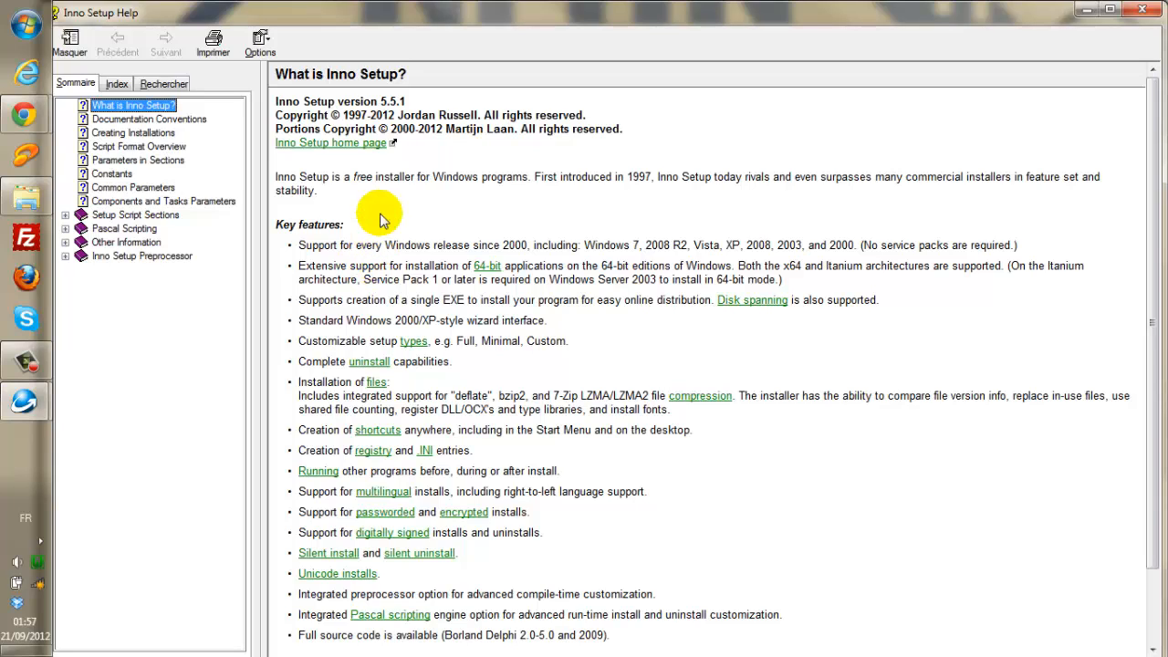
scroll(382, 200, "down", 2)
scroll(383, 242, "up", 2)
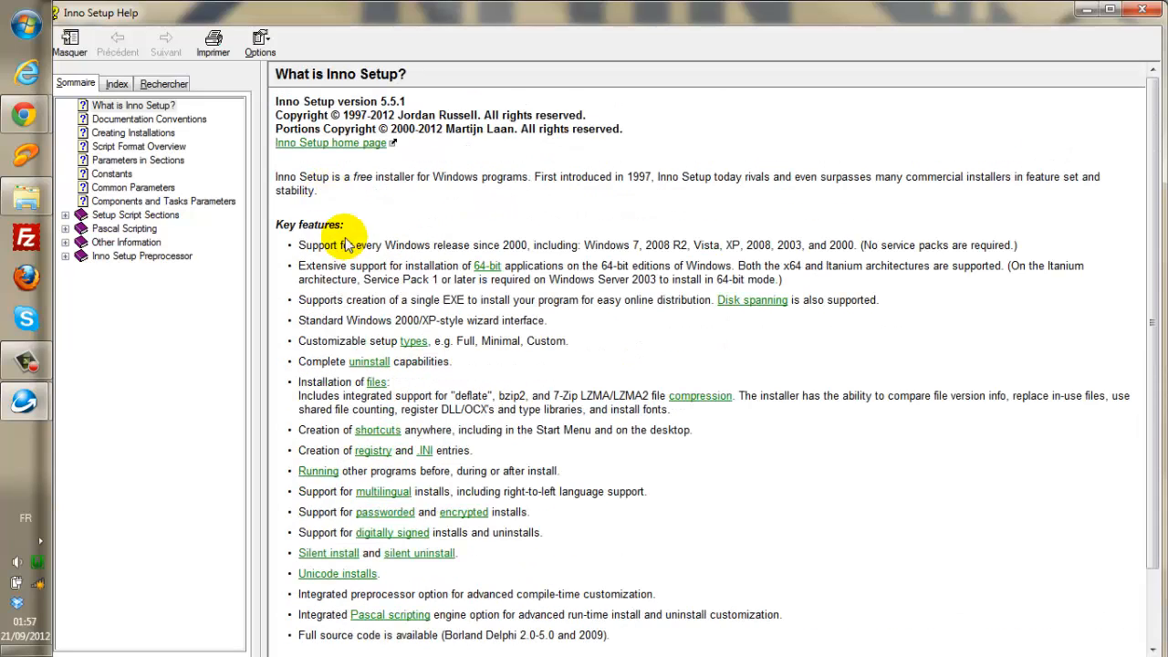
scroll(377, 273, "down", 2)
scroll(378, 265, "up", 2)
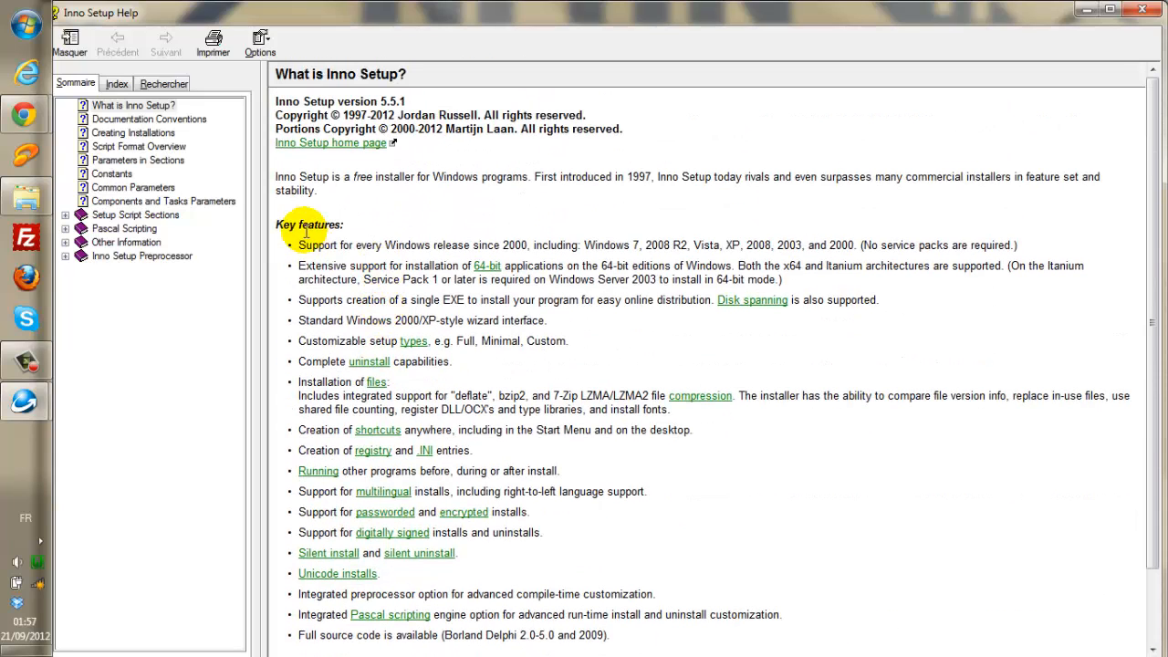
Expand Pascal Scripting and Setup Script Sections in the help contents and look through their topics.
left_click(64, 229)
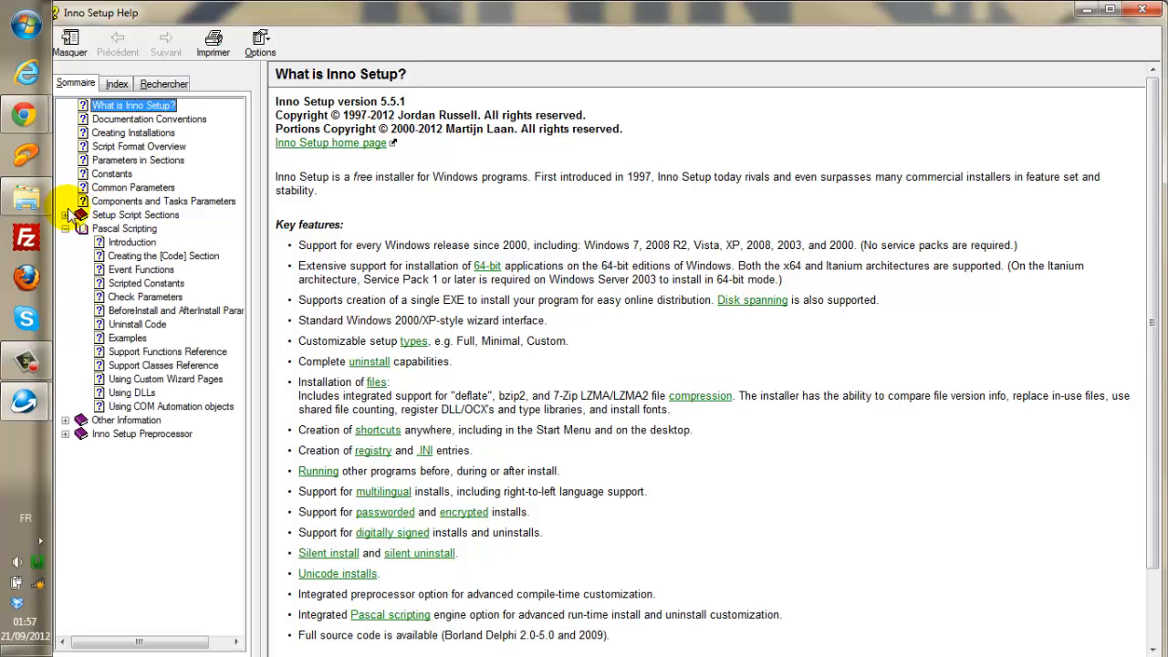
left_click(66, 215)
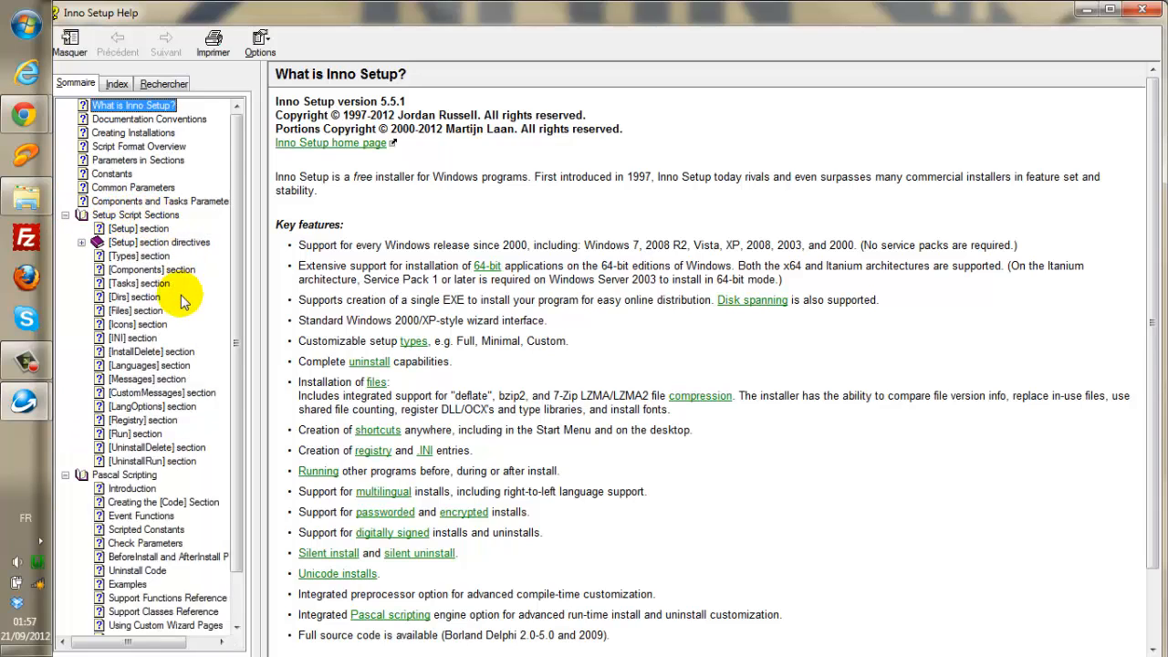
scroll(180, 301, "down", 2)
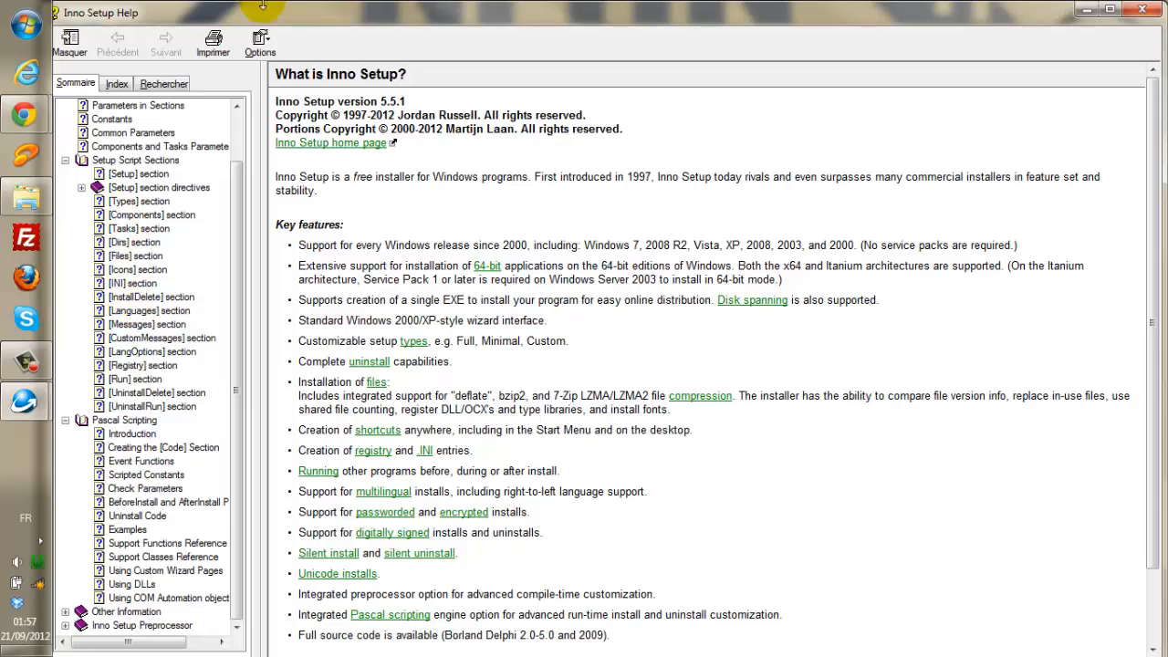
Minimise the Inno Setup Help, Inno Setup Compiler and Windows Explorer windows to show the desktop.
left_click(1086, 13)
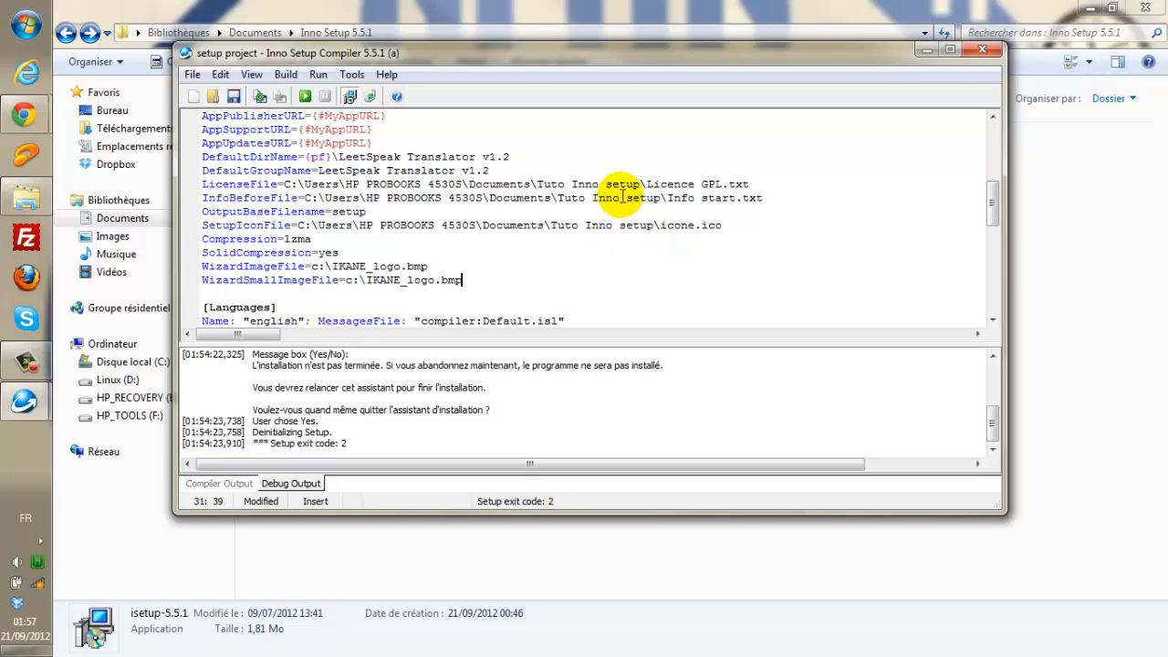
left_click(927, 52)
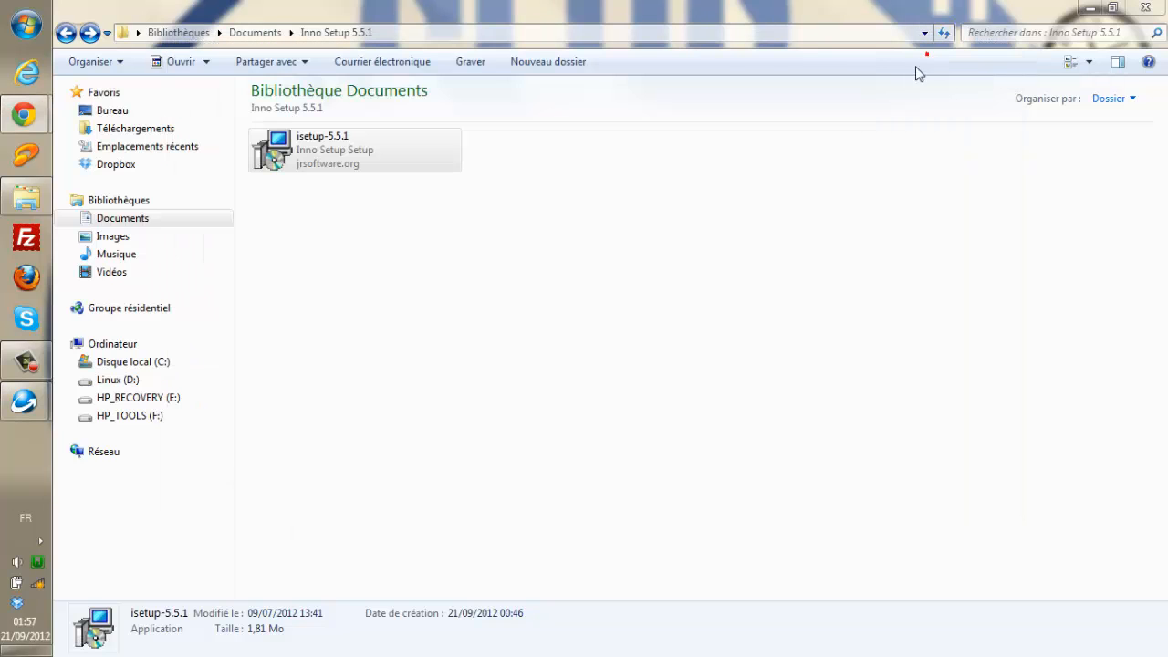
left_click(1088, 11)
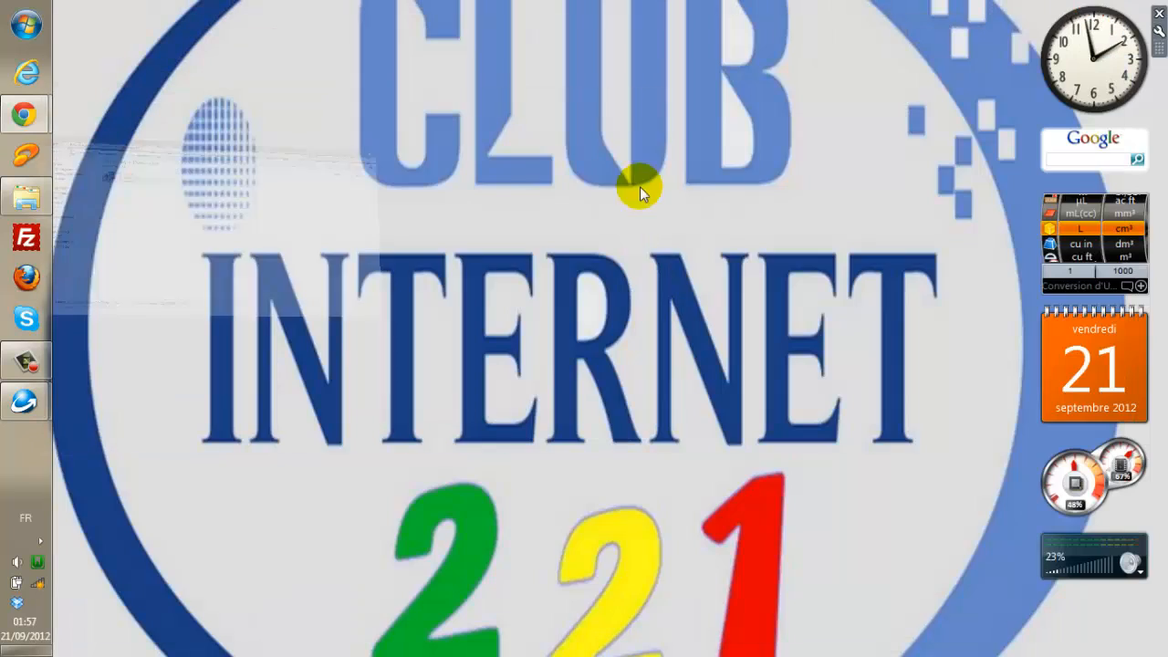